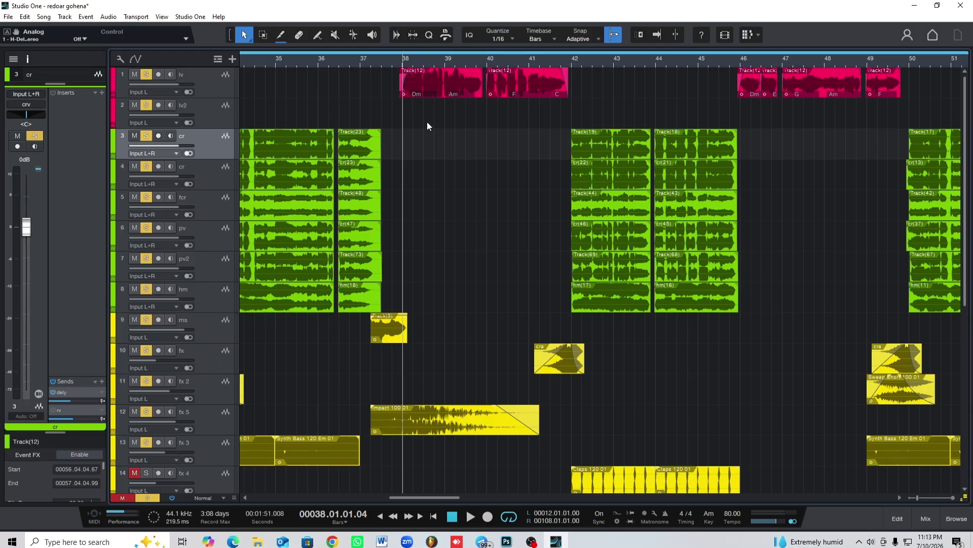
# - Select the lv track and examine its inserts and sends in the channel inspector
pyautogui.scroll(-1, 431, 126)
pyautogui.scroll(1, 431, 127)
pyautogui.moveTo(373, 65); pyautogui.dragTo(400, 55)
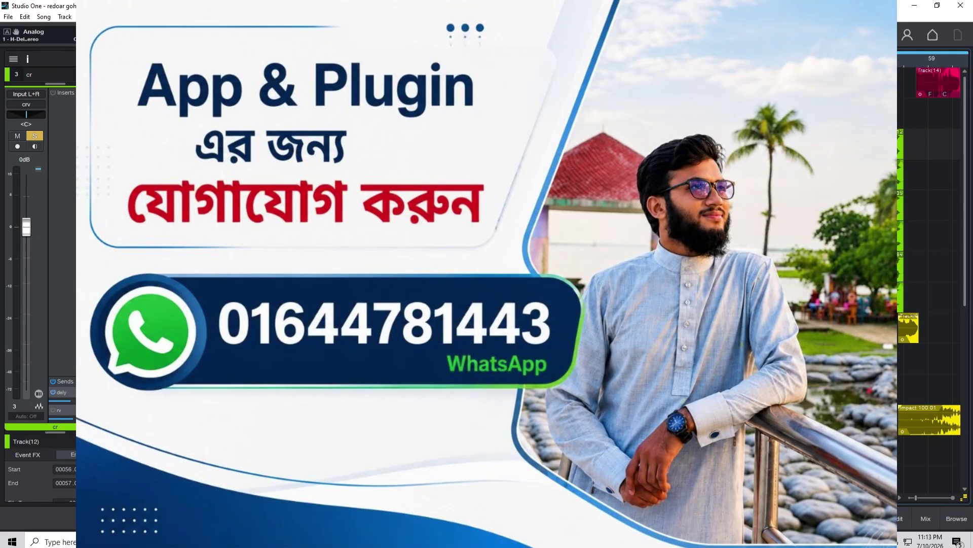
pyautogui.click(172, 113)
pyautogui.click(172, 83)
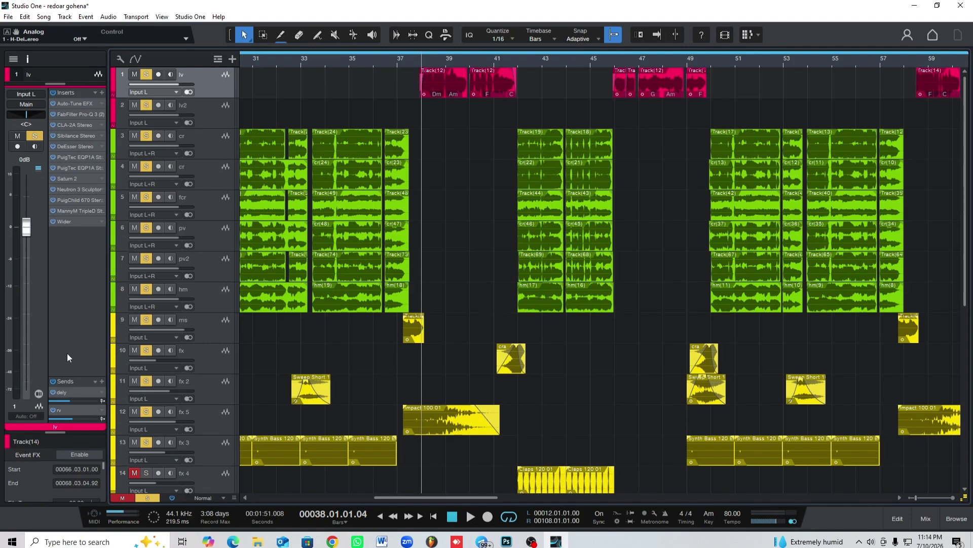
pyautogui.moveTo(74, 376); pyautogui.dragTo(74, 250)
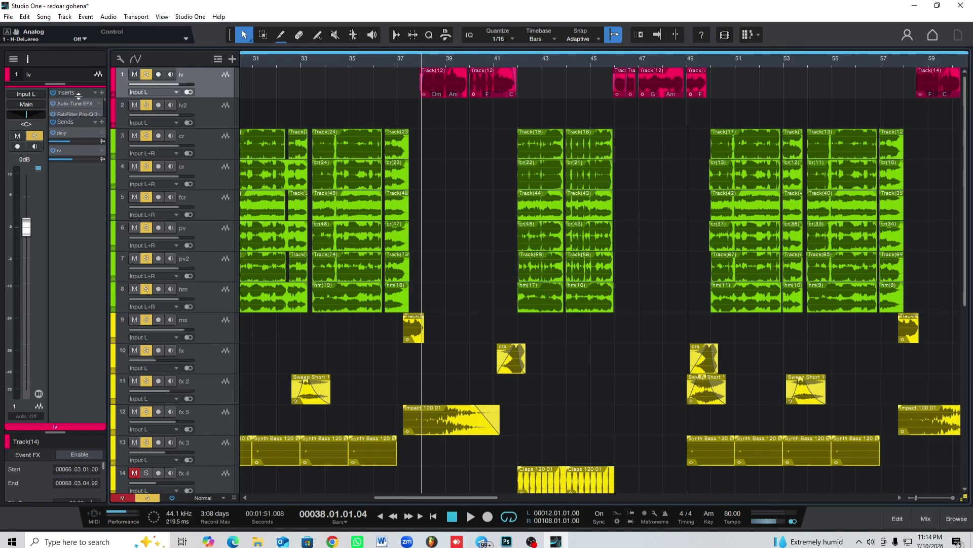
# - Select the second cr track and look over the arrangement around bars 33 to 59
pyautogui.click(201, 116)
pyautogui.click(202, 176)
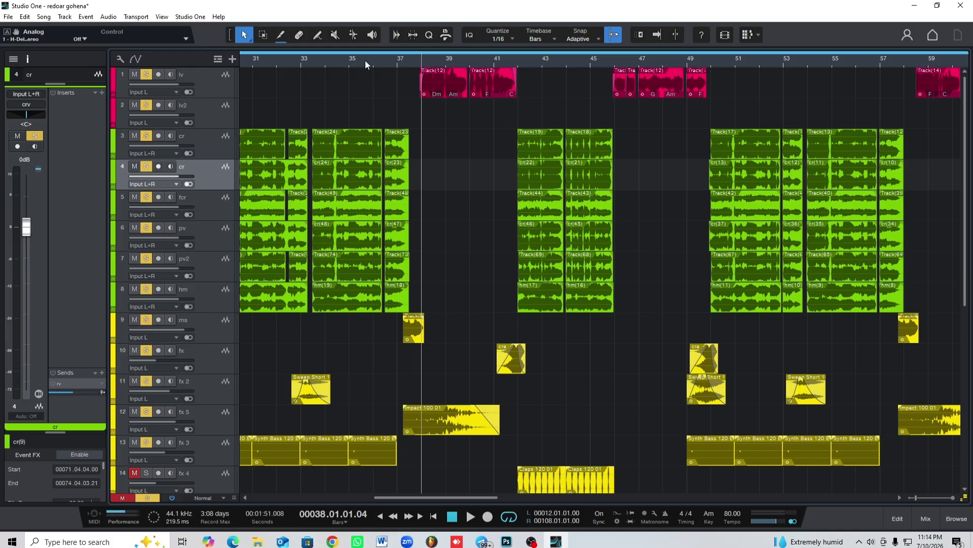
pyautogui.moveTo(367, 65); pyautogui.dragTo(456, 52)
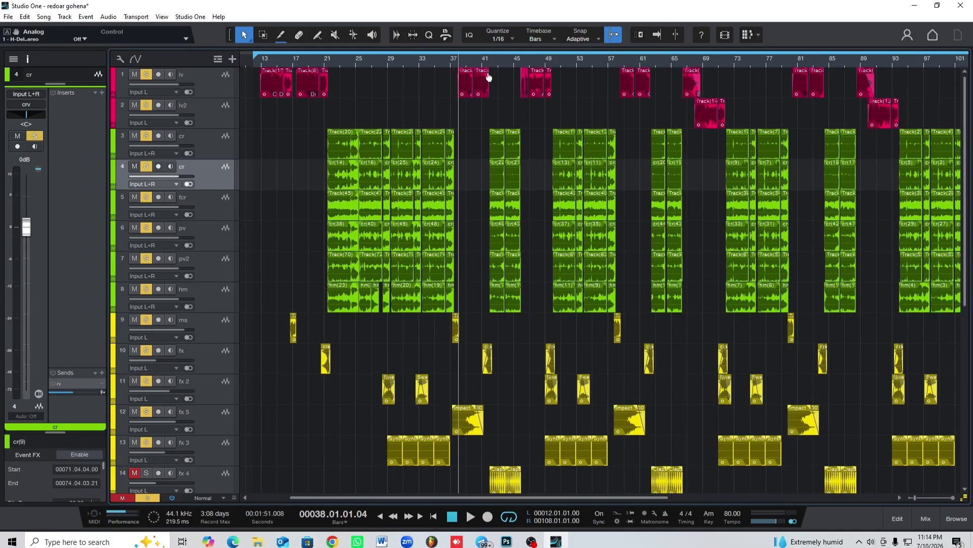
pyautogui.moveTo(490, 63); pyautogui.dragTo(499, 87)
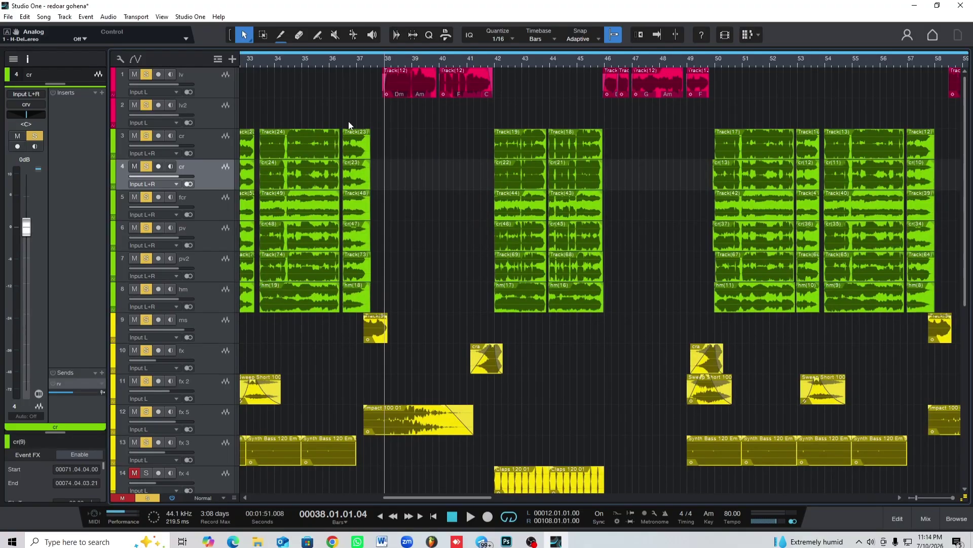
pyautogui.scroll(-1, 397, 104)
pyautogui.scroll(1, 397, 104)
# - Show the mixer console, reduce its height to compare the channel inserts and sends, and hide it again
pyautogui.click(924, 522)
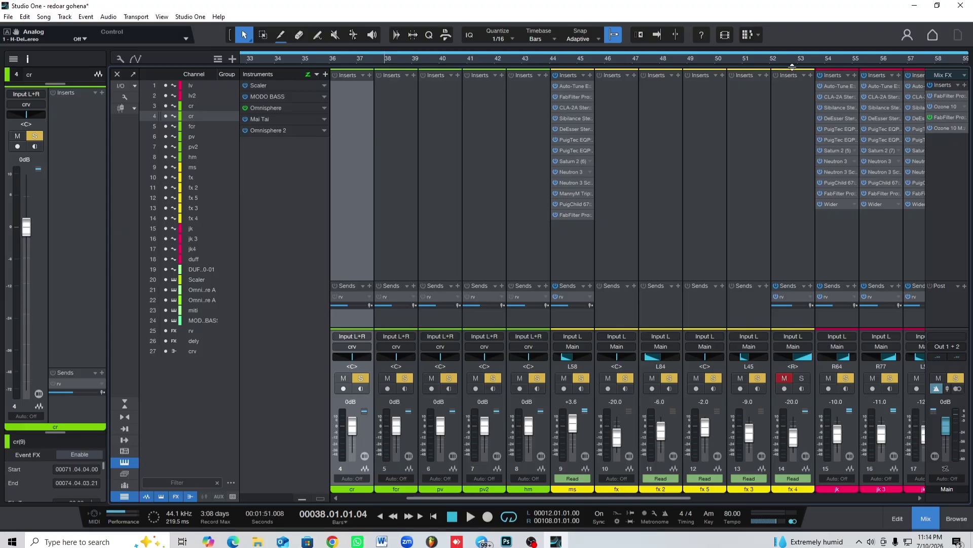
pyautogui.moveTo(788, 68); pyautogui.dragTo(788, 338)
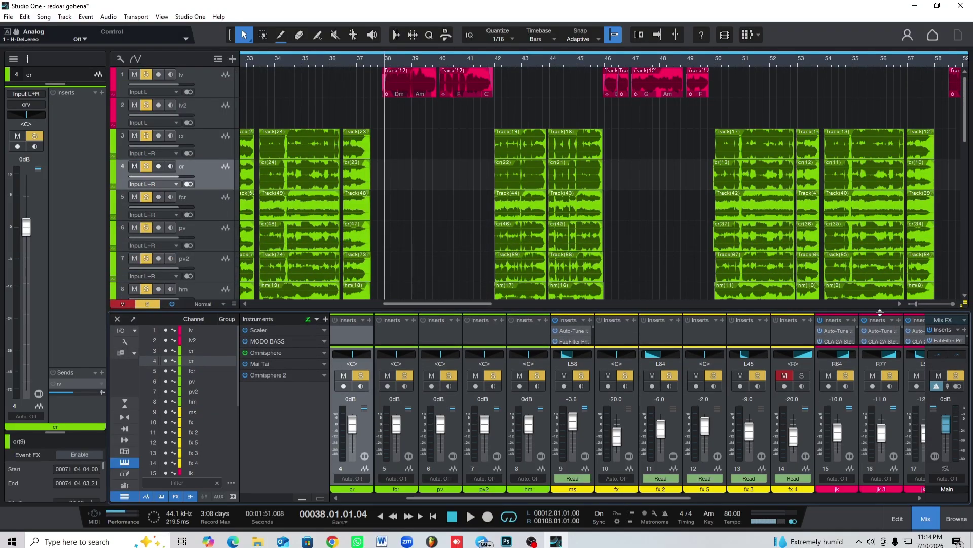
pyautogui.moveTo(881, 313); pyautogui.dragTo(876, 263)
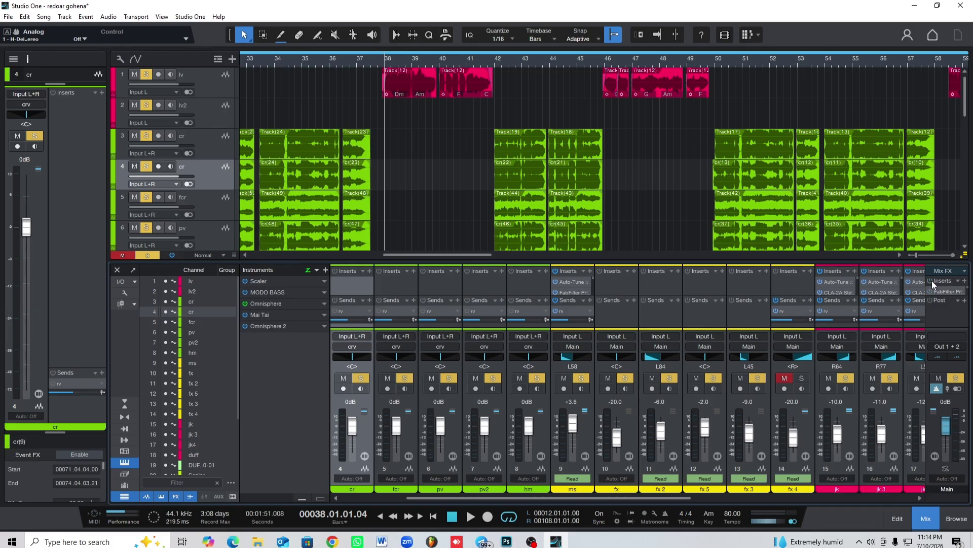
pyautogui.click(924, 518)
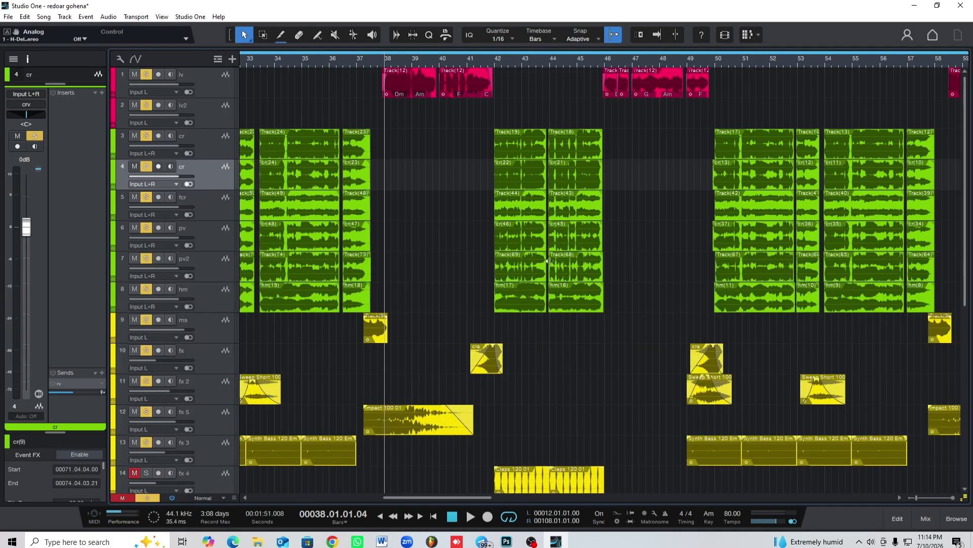
# - Select the lv track with the timeline focused around bar 38, then hide and restore the channel inspector
pyautogui.moveTo(342, 62); pyautogui.dragTo(510, 77)
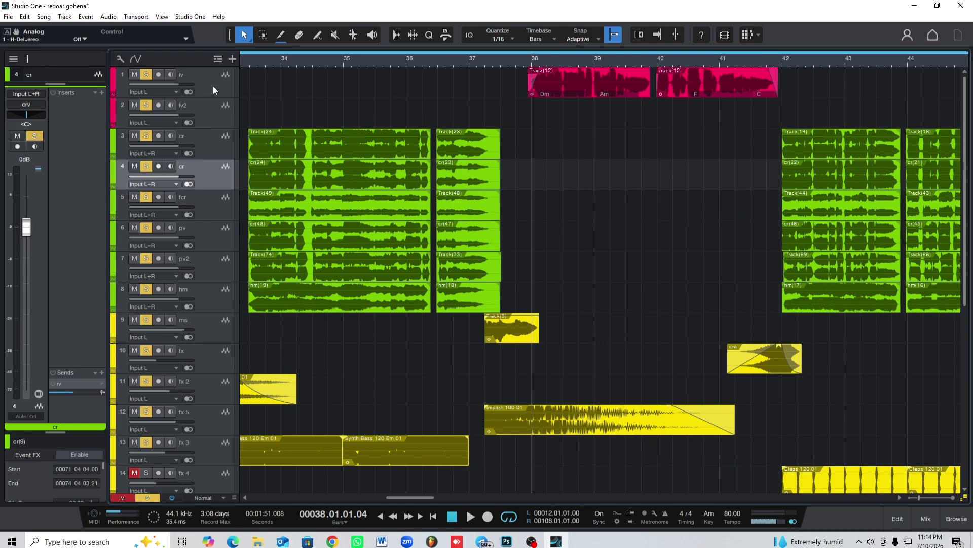
pyautogui.click(209, 85)
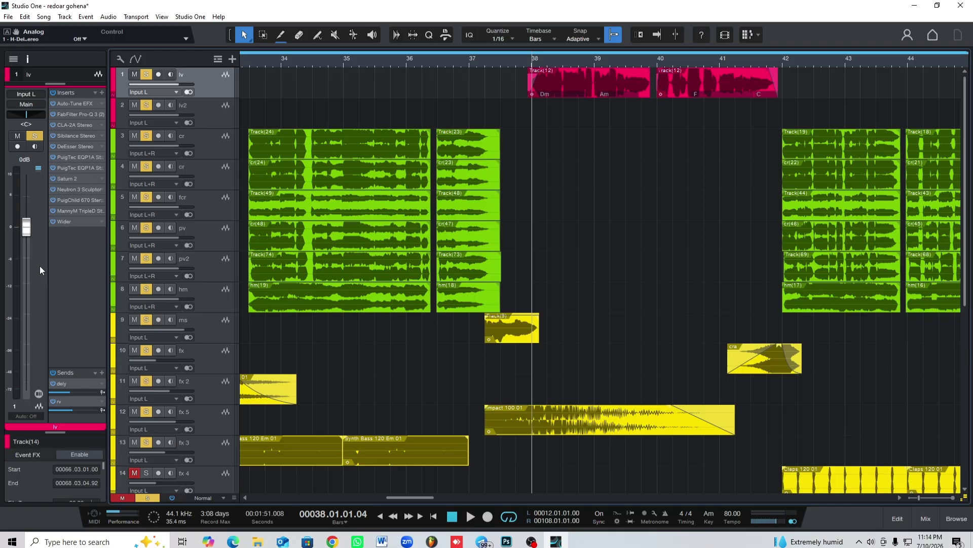
pyautogui.click(26, 60)
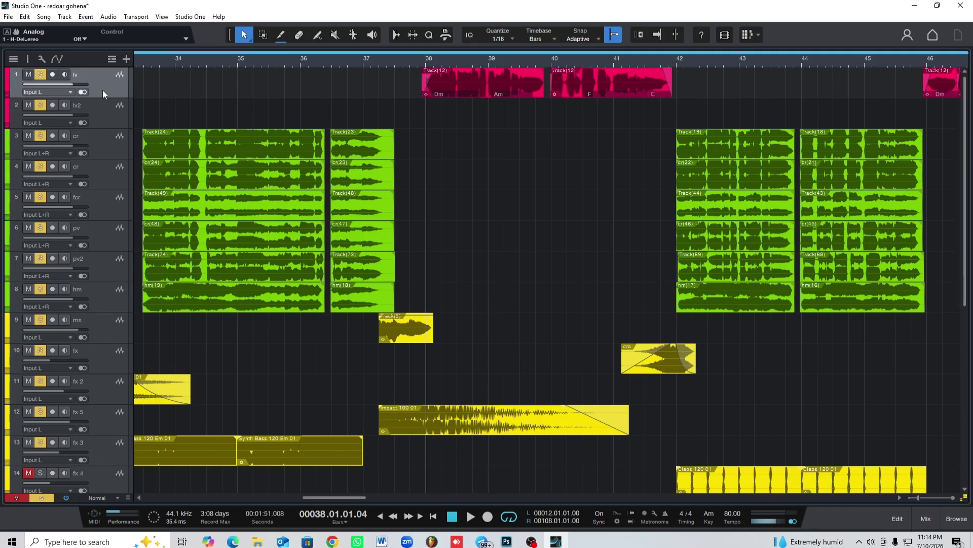
pyautogui.click(28, 59)
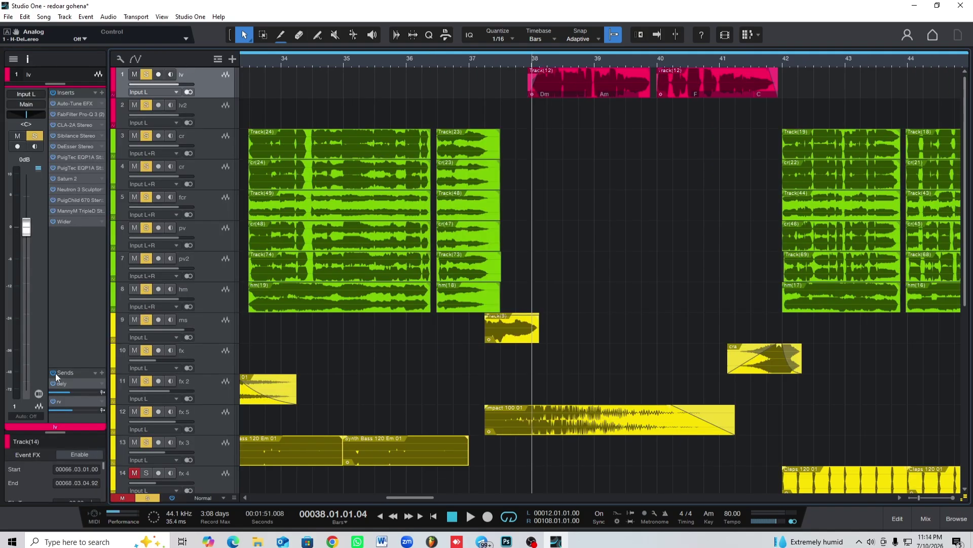
# - Disable the inserts and sends on all tracks and play the unprocessed lv vocal from bar 38
pyautogui.click(173, 499)
pyautogui.press('space')
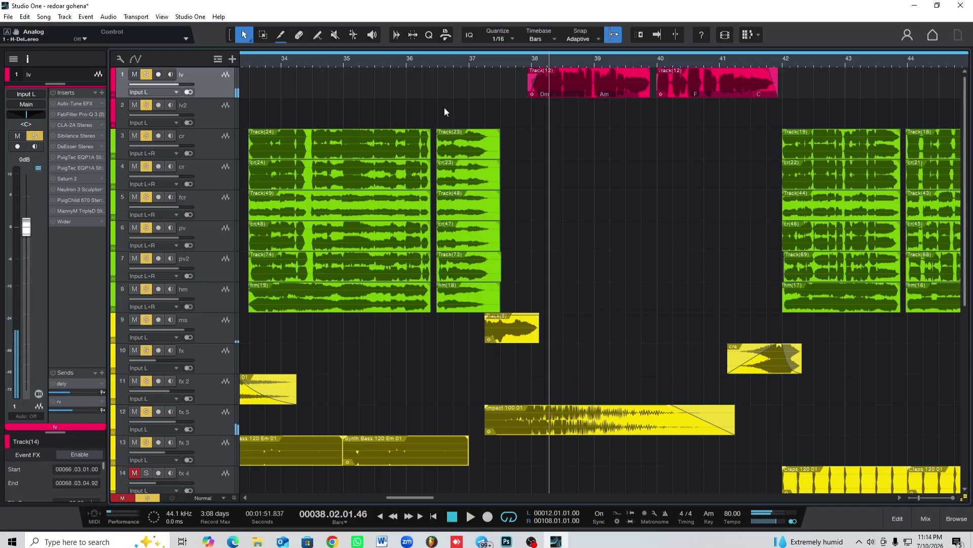
# - Take the fx 5 and fx 3 tracks out of solo and replay the vocal from bar 38
pyautogui.scroll(-1, 269, 259)
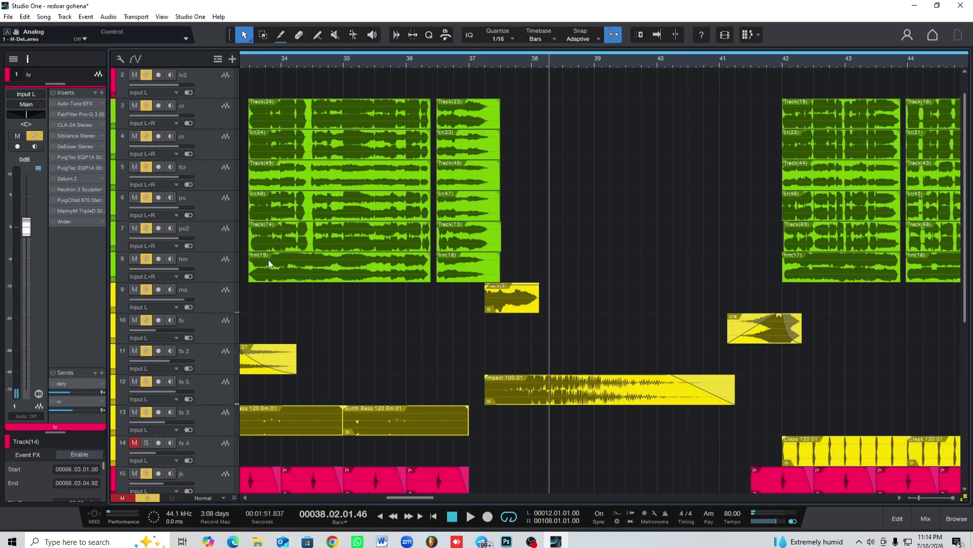
pyautogui.scroll(1, 381, 266)
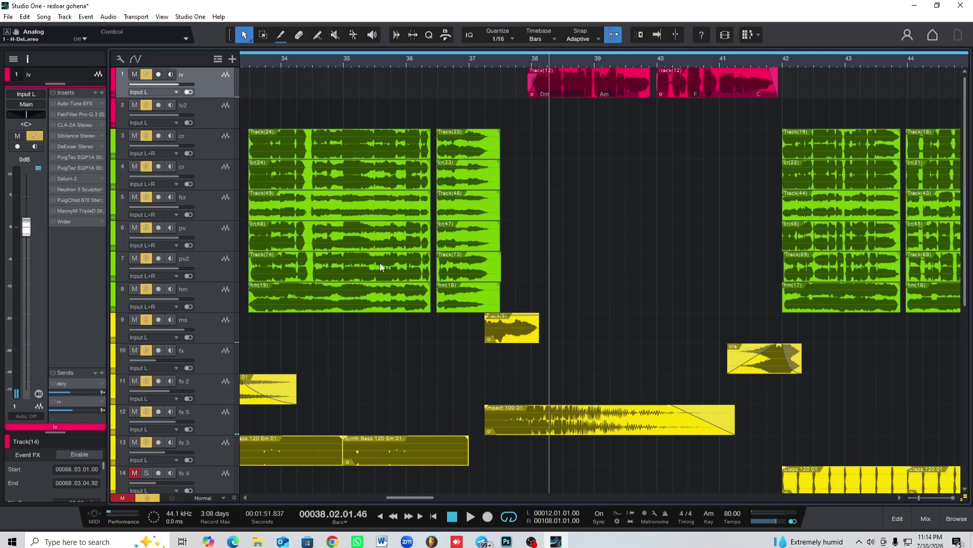
pyautogui.click(146, 412)
pyautogui.click(532, 63)
pyautogui.press('space')
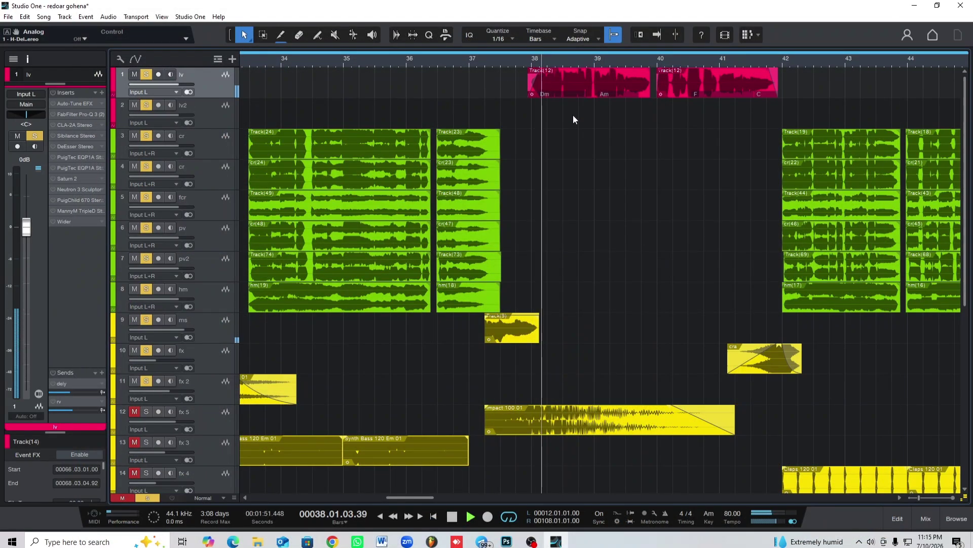
# - Check the solo and mute states of the lower tracks and play the unprocessed vocal from just before bar 38
pyautogui.scroll(-10, 327, 223)
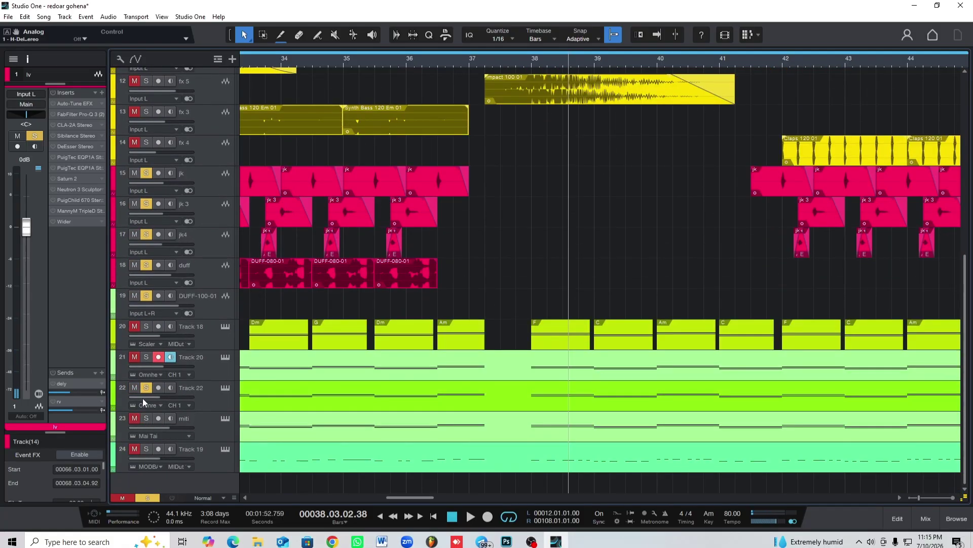
pyautogui.scroll(10, 516, 175)
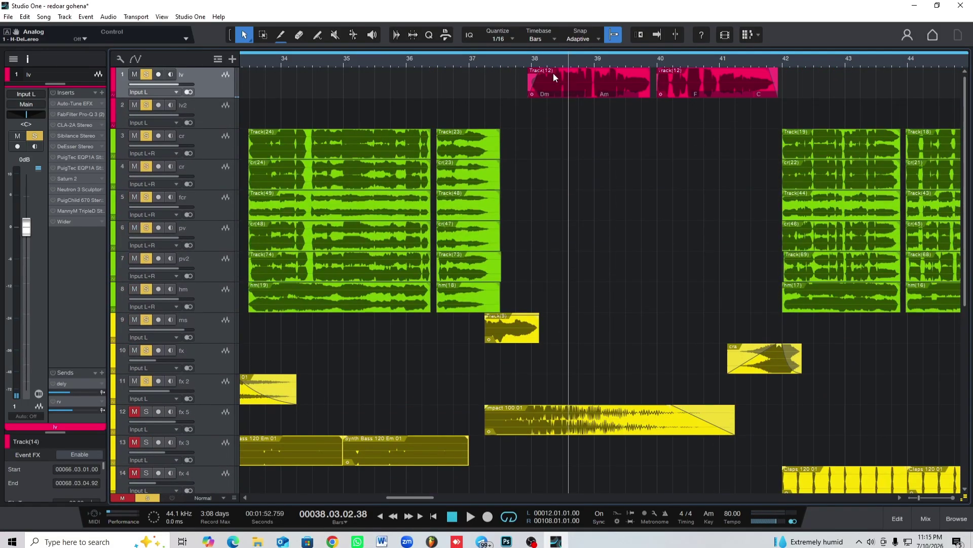
pyautogui.click(525, 55)
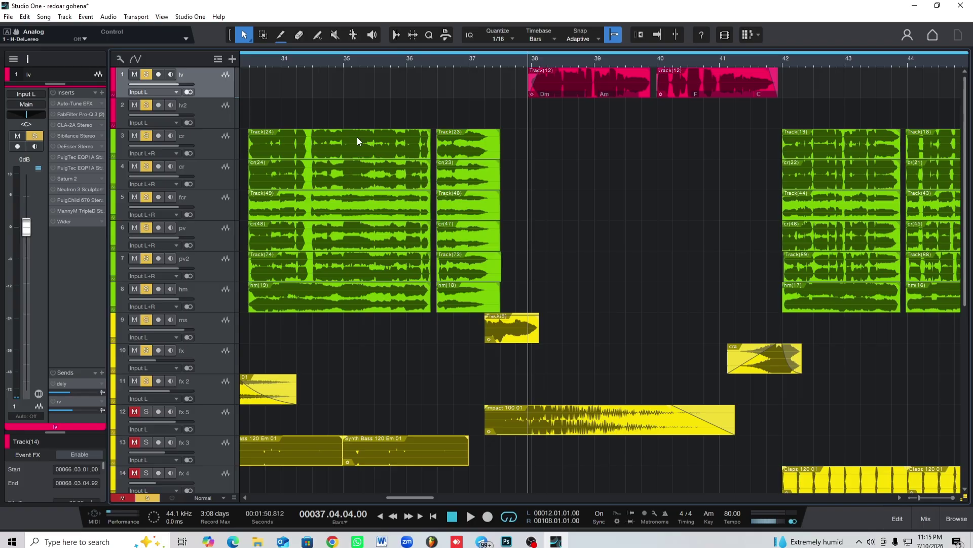
pyautogui.press('space')
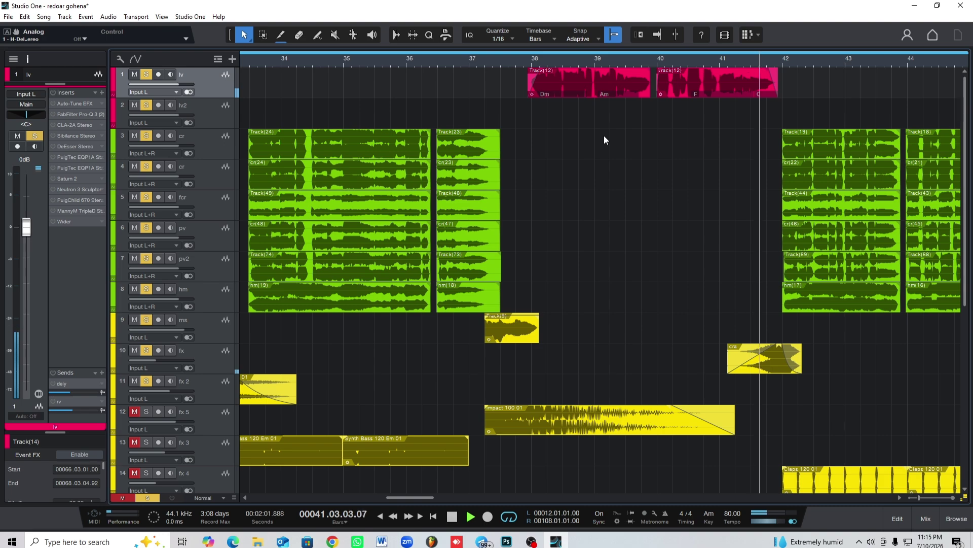
pyautogui.press('space')
# - Re-enable the inserts and sends on all tracks and play the processed vocal from just before bar 38
pyautogui.click(528, 71)
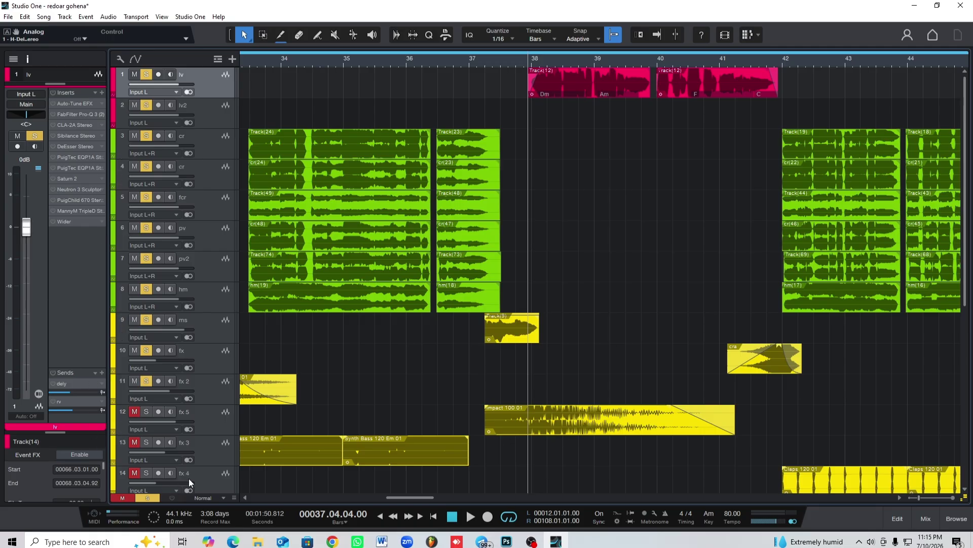
pyautogui.click(172, 498)
pyautogui.press('space')
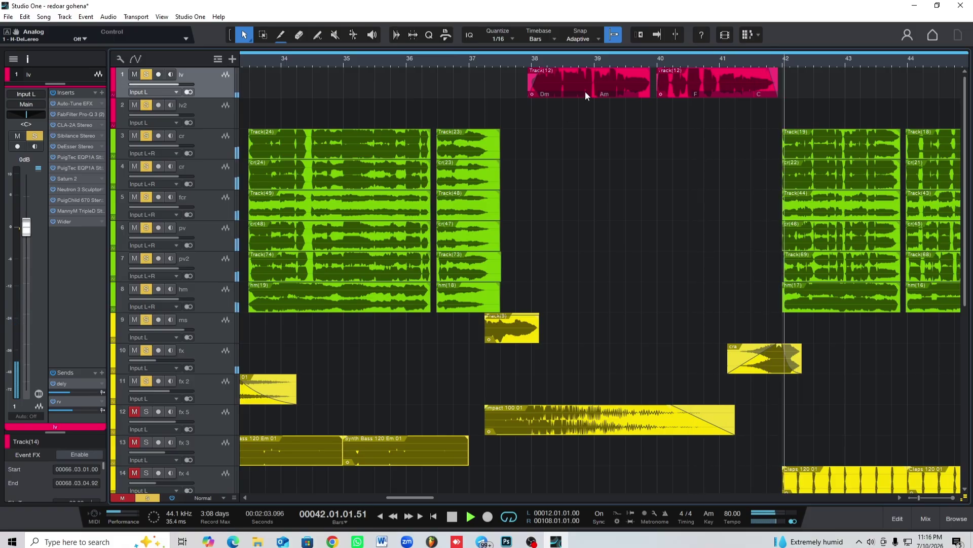
pyautogui.click(525, 64)
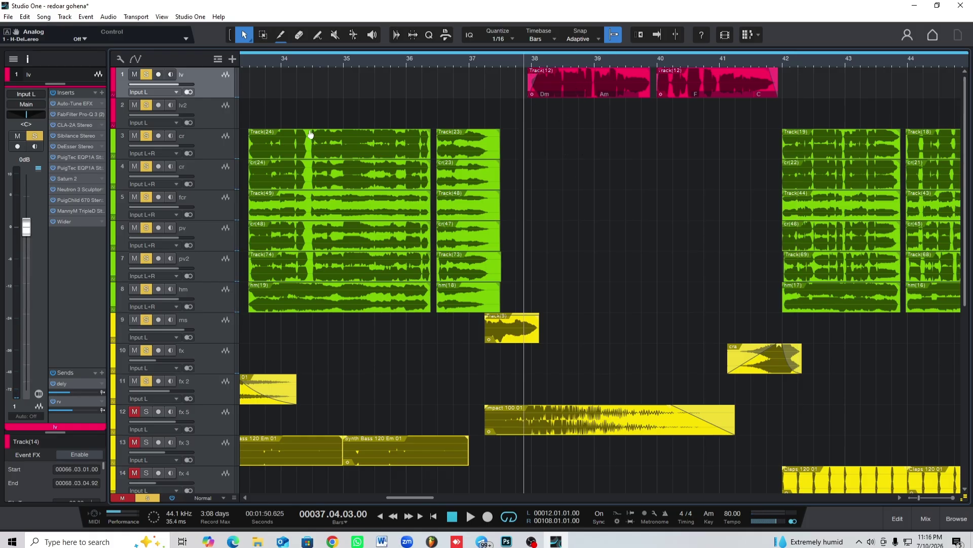
# - Save the song and view the Auto-Tune EFX settings on the lv track
pyautogui.hotkey('ctrl', 's')
pyautogui.click(87, 104)
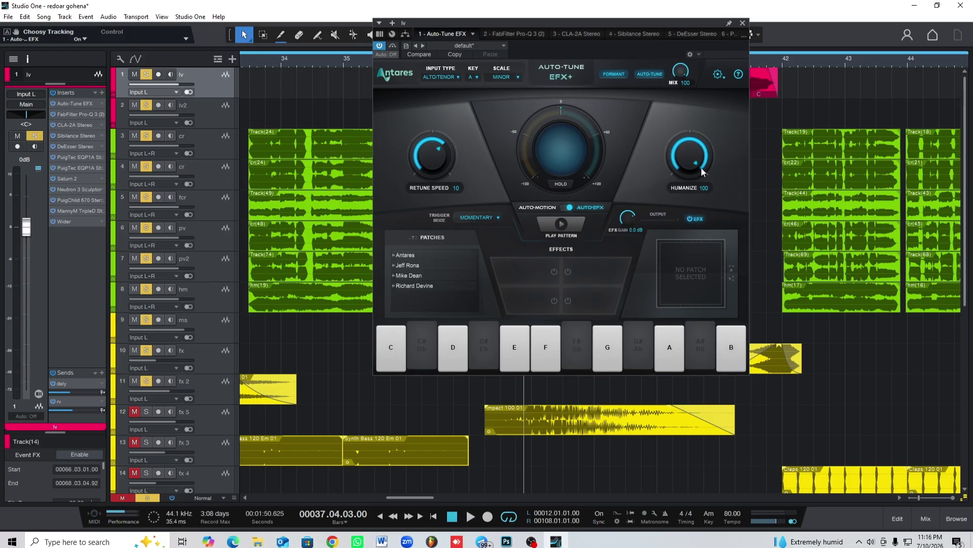
pyautogui.click(743, 22)
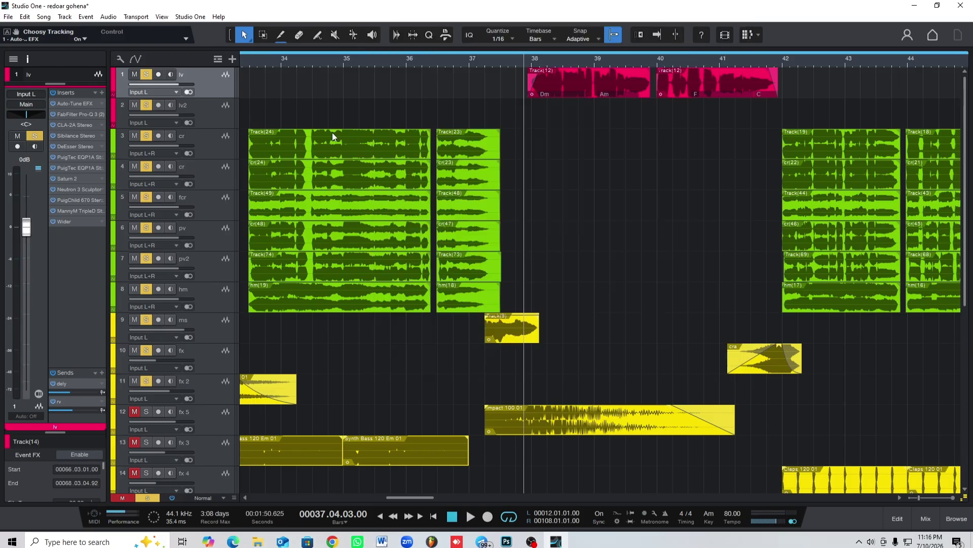
# - Examine the FabFilter Pro-Q 3 equalizer bands on the lv track while the vocal plays
pyautogui.doubleClick(81, 115)
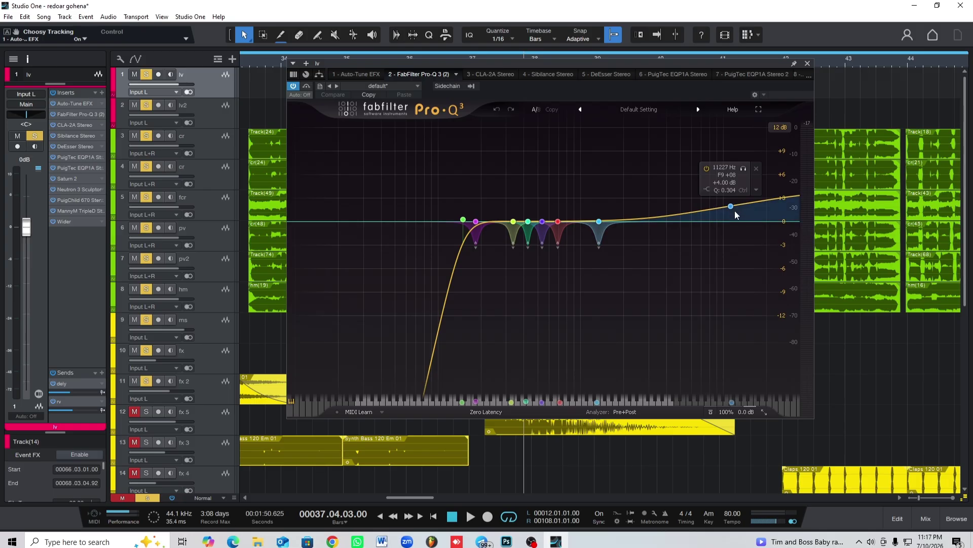
pyautogui.moveTo(522, 62); pyautogui.dragTo(538, 135)
pyautogui.press('space')
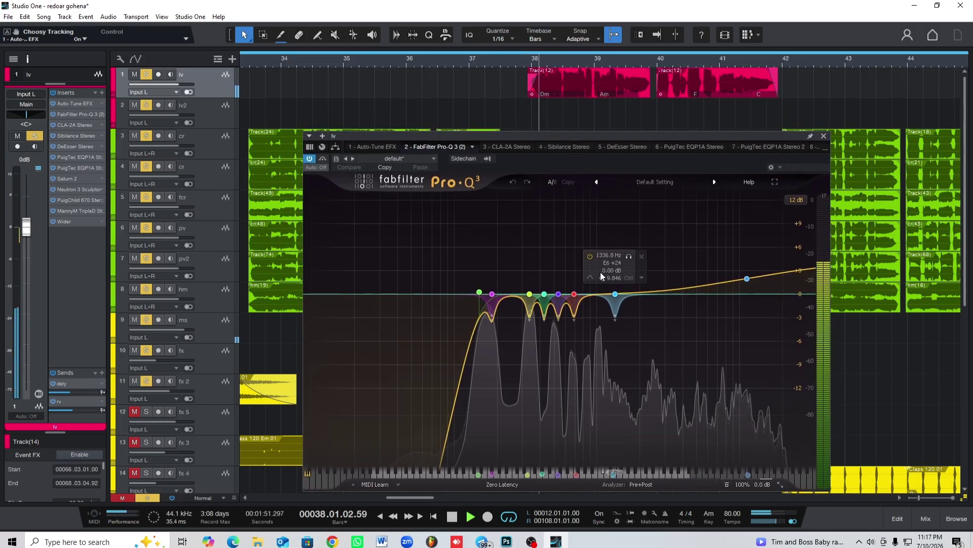
pyautogui.press('space')
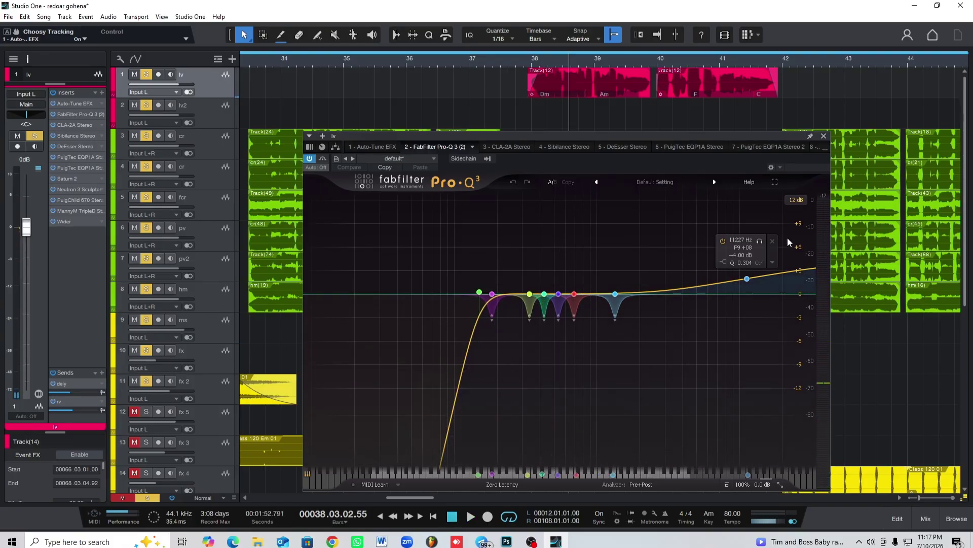
pyautogui.click(823, 137)
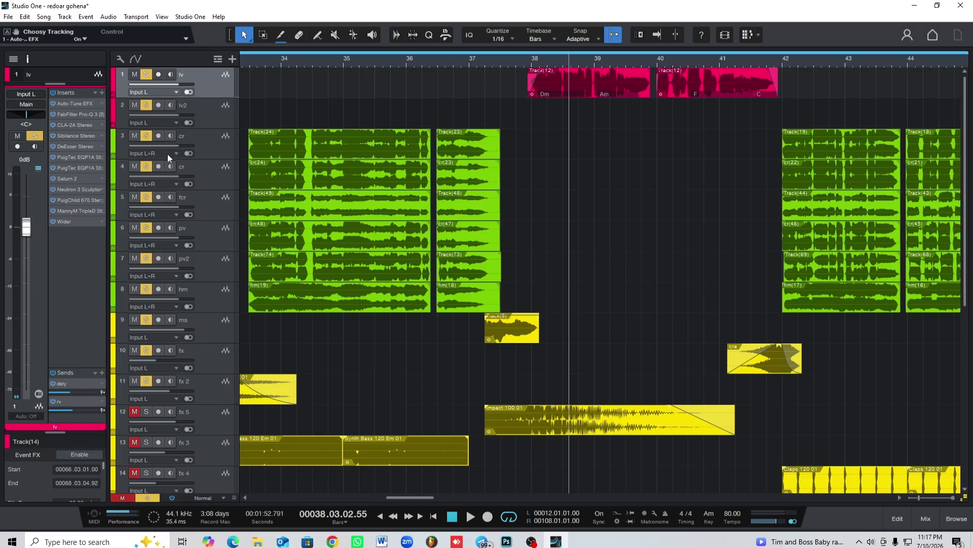
# - Examine the CLA-2A compressor's gain and peak reduction on the lv track while the vocal plays
pyautogui.click(74, 125)
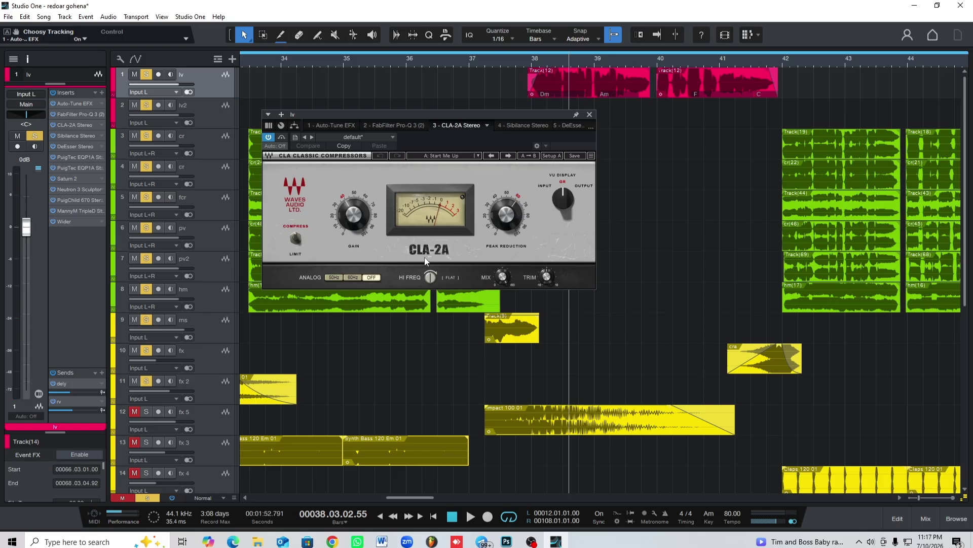
pyautogui.press('space')
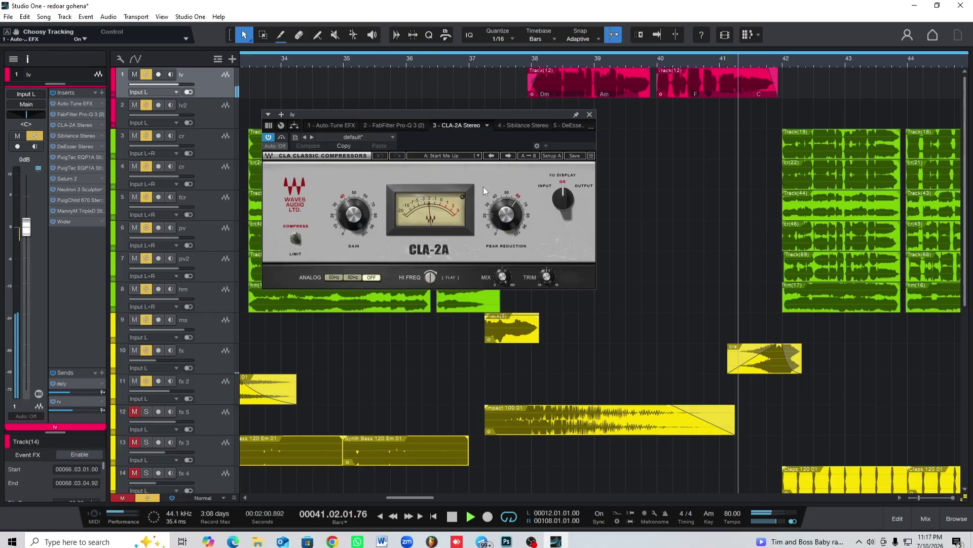
pyautogui.press('space')
pyautogui.click(589, 114)
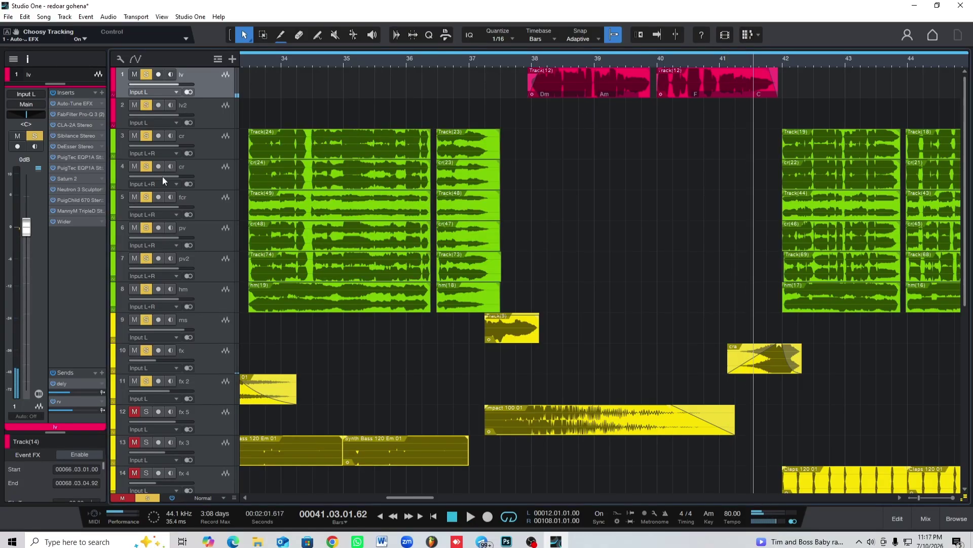
# - Examine the Sibilance de-esser's threshold, range and gain reduction on the lv track while the vocal plays from bar 38
pyautogui.click(78, 135)
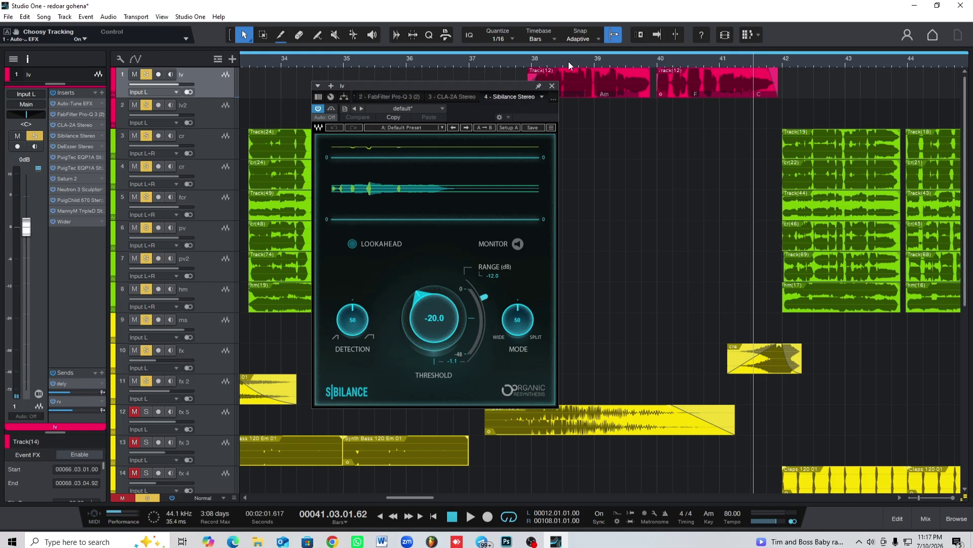
pyautogui.click(567, 130)
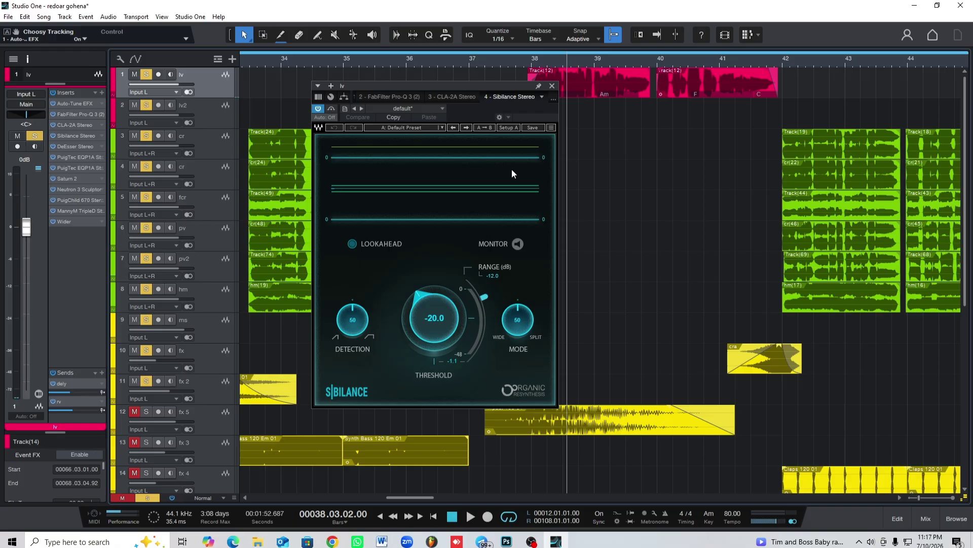
pyautogui.press('space')
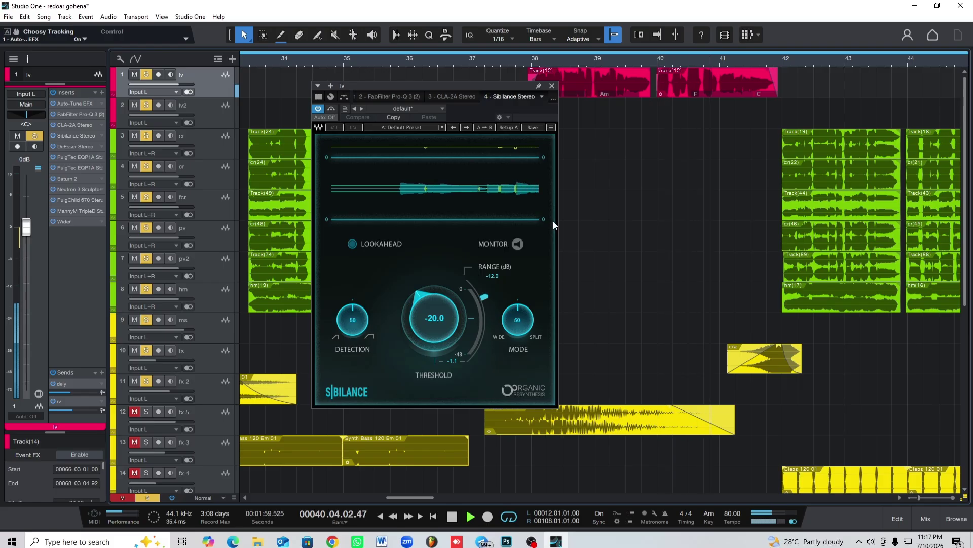
pyautogui.press('space')
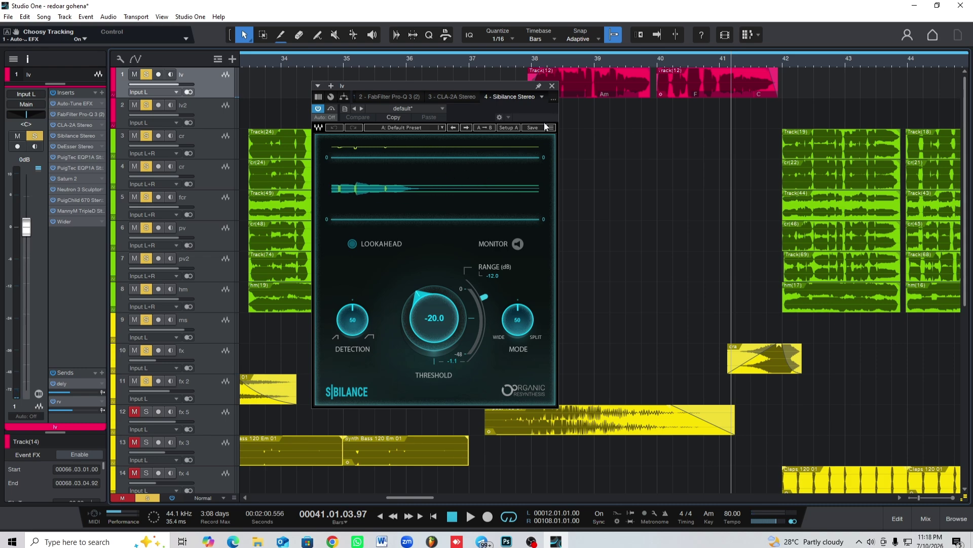
pyautogui.click(552, 87)
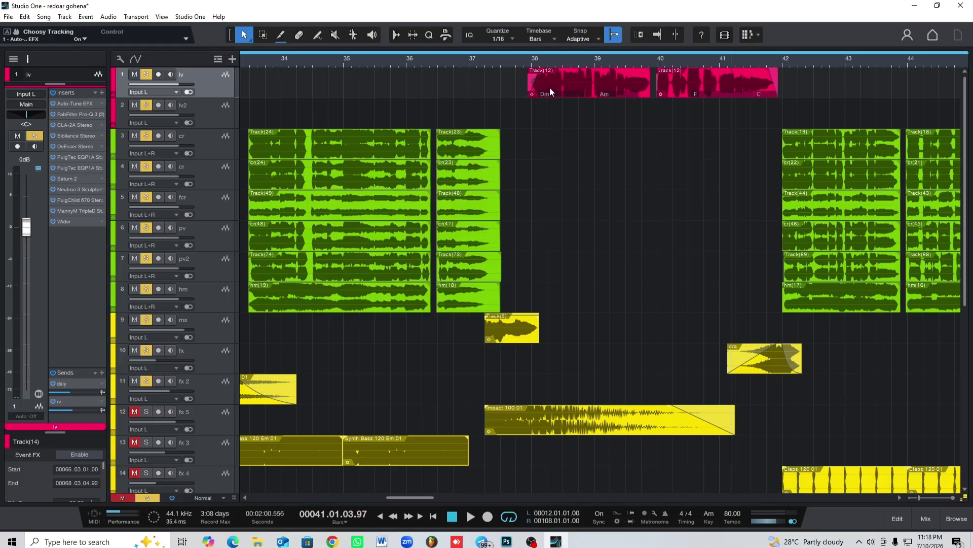
# - View the boost, attenuation and frequency settings of the two PuigTec EQP1A equalizers on the lv track
pyautogui.click(85, 158)
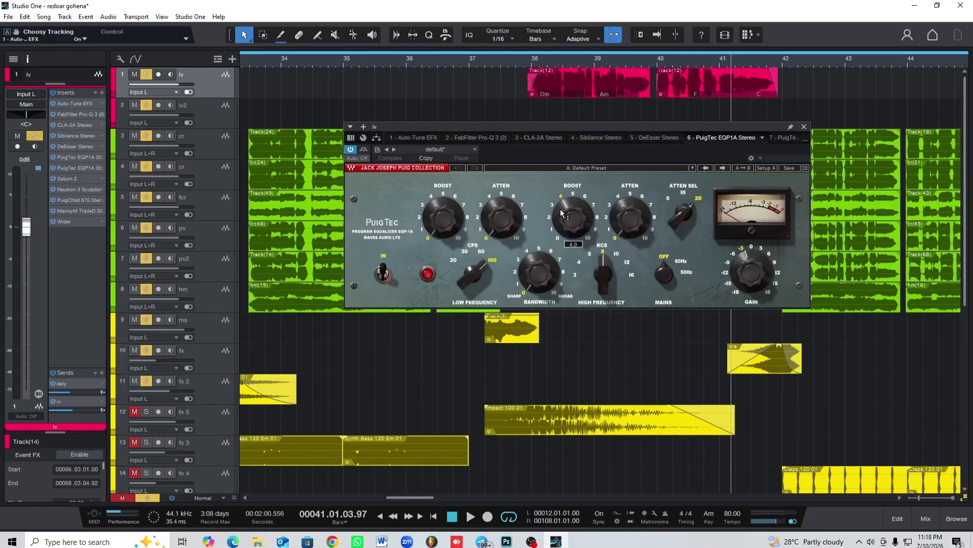
pyautogui.click(803, 127)
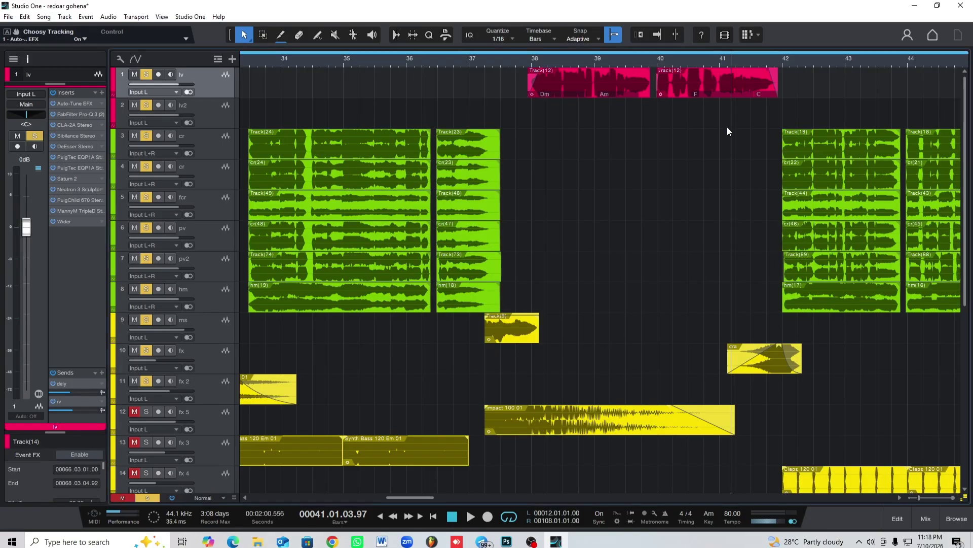
pyautogui.click(83, 168)
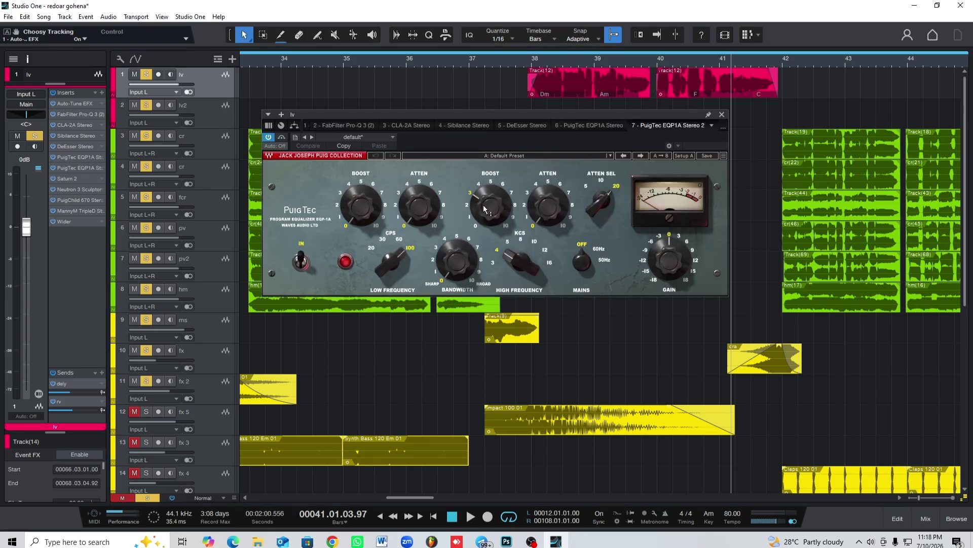
pyautogui.click(722, 115)
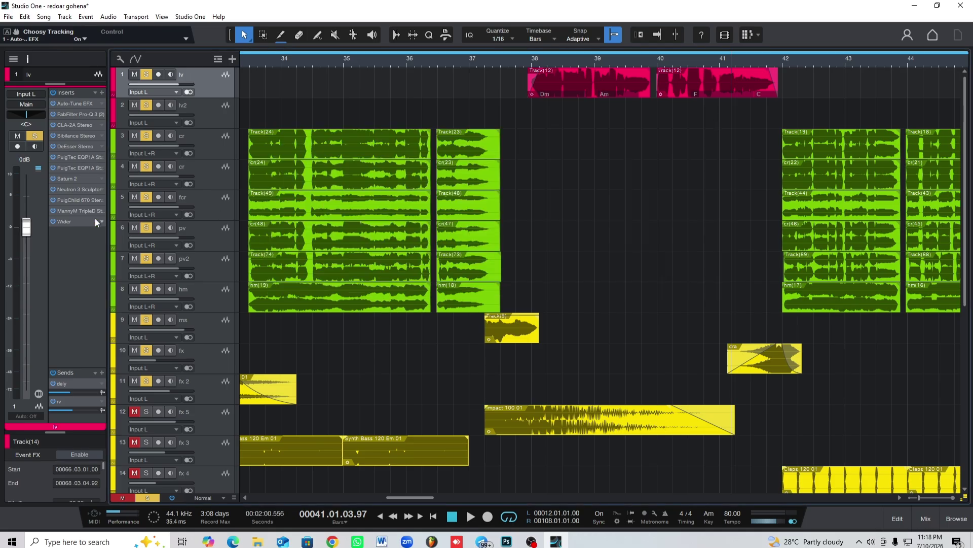
# - Examine the Saturn 2 saturation settings on the lv track during a short playback
pyautogui.doubleClick(72, 179)
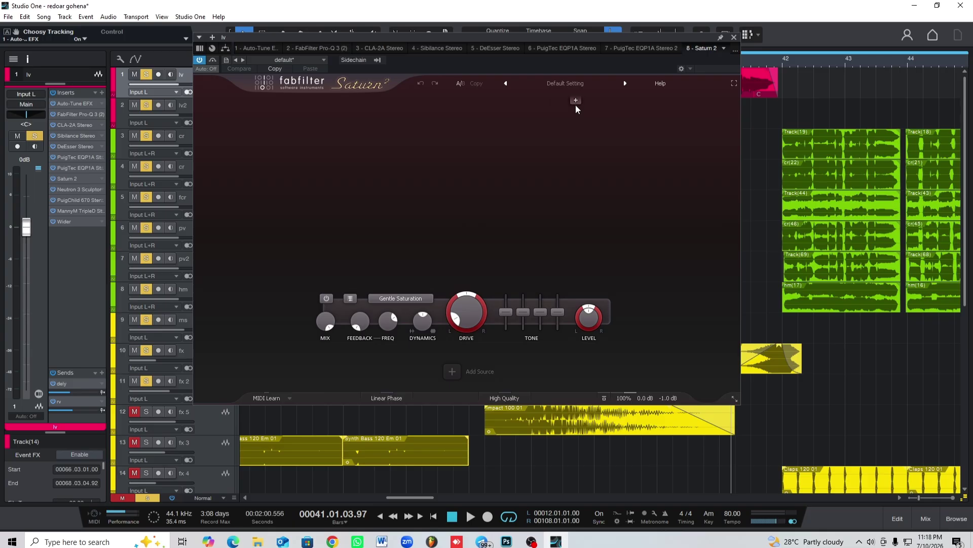
pyautogui.press('space')
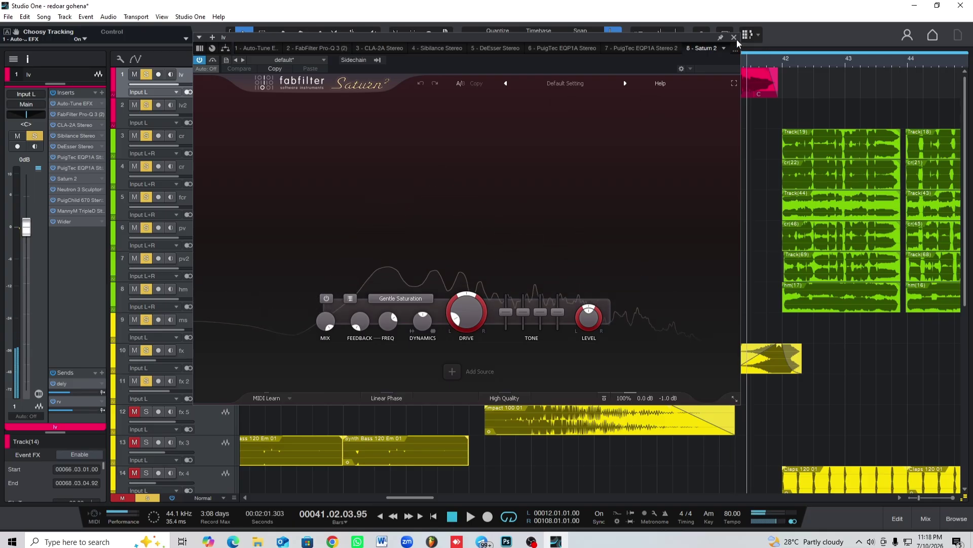
pyautogui.click(733, 37)
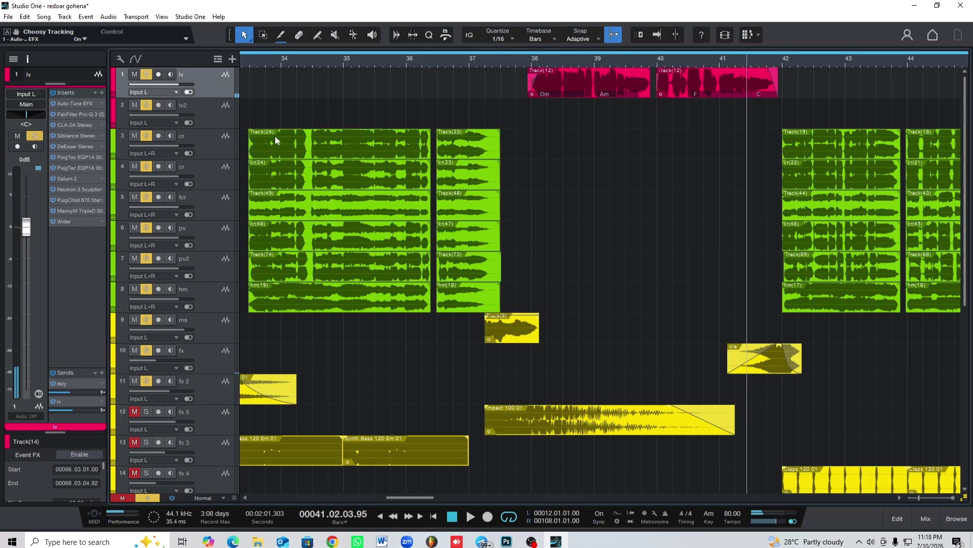
# - Examine the Neutron 3 Sculptor on the lv track during playback, and view the PuigChild 670 compressor settings
pyautogui.doubleClick(75, 192)
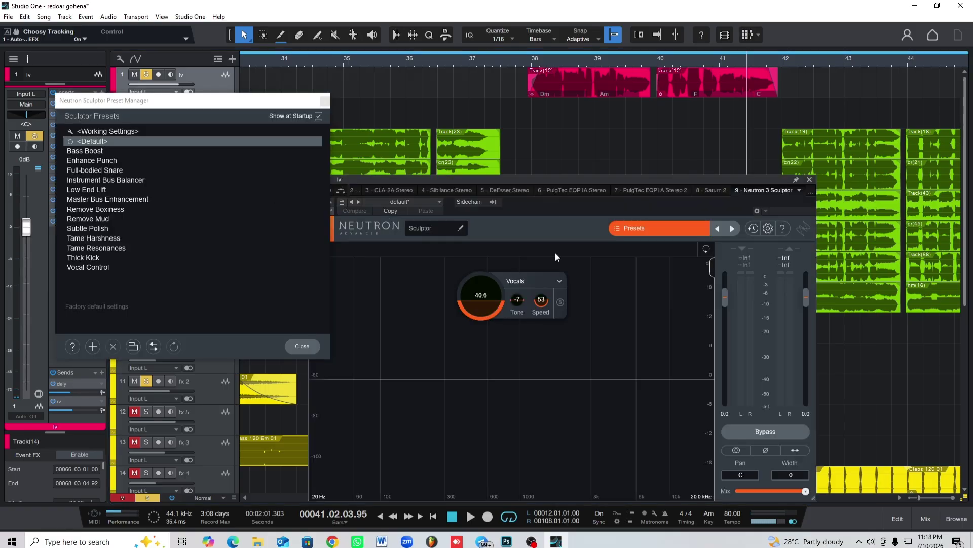
pyautogui.press('space')
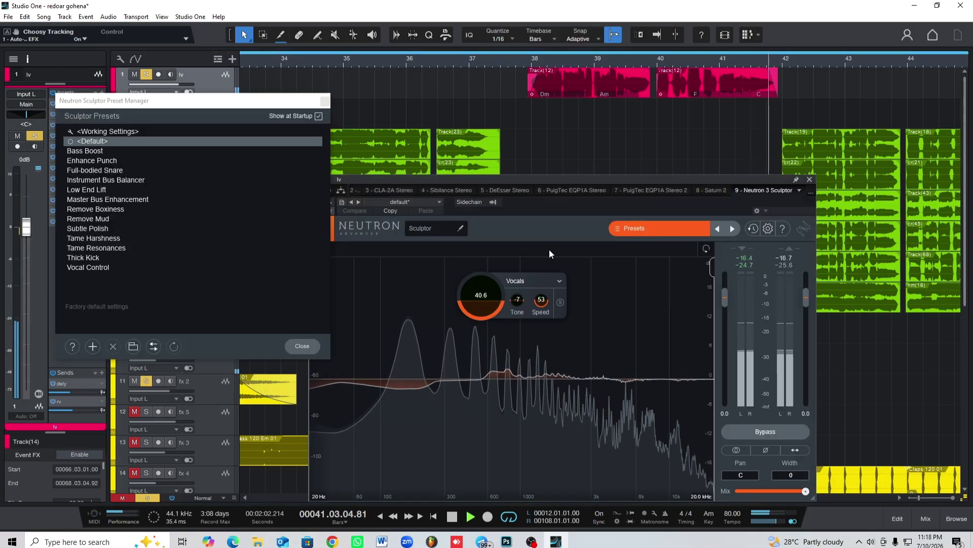
pyautogui.press('space')
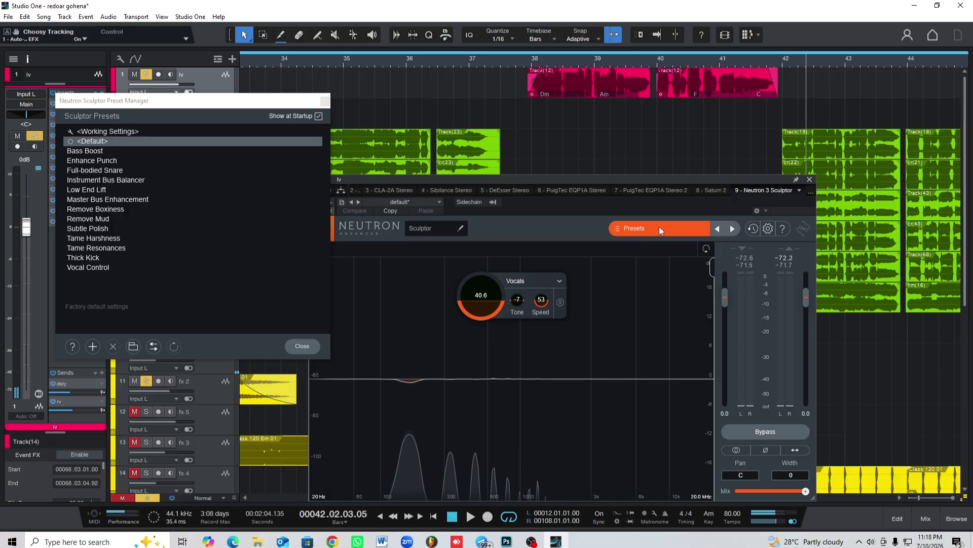
pyautogui.click(810, 180)
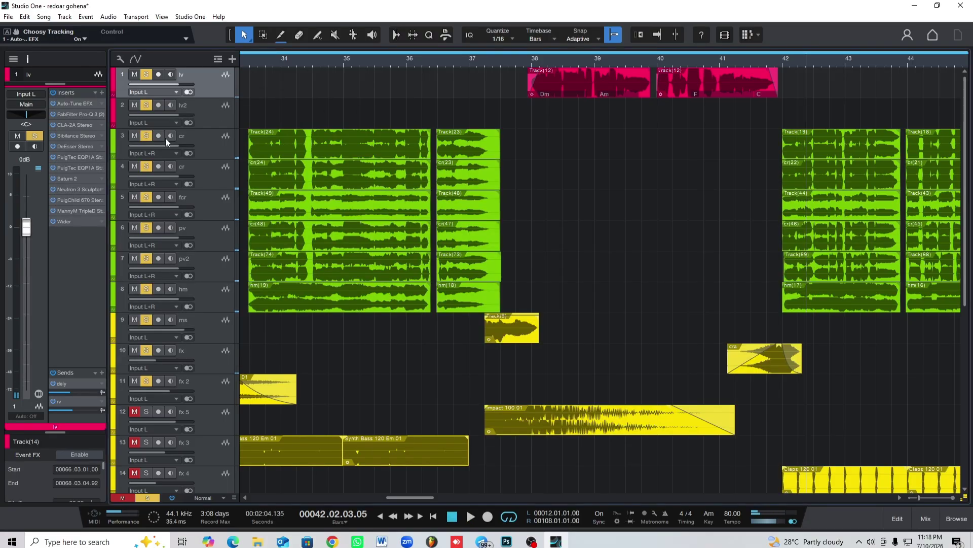
pyautogui.click(83, 200)
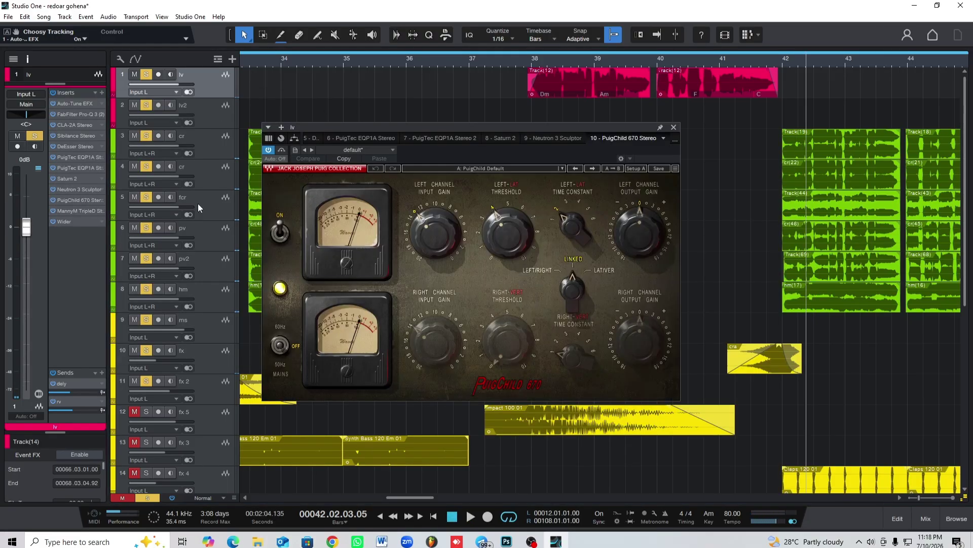
pyautogui.click(673, 128)
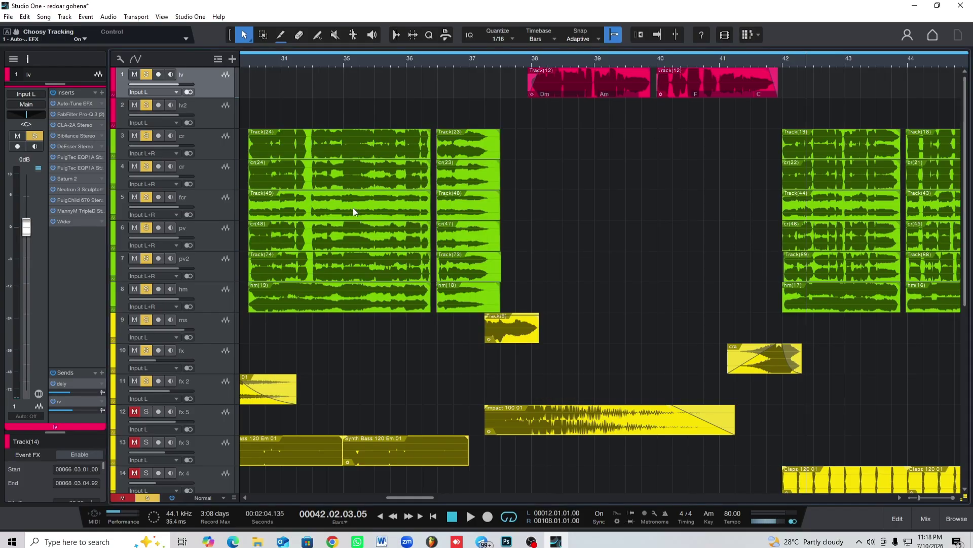
# - Examine the MannyM TripleD's DeBoxy control on the lv track while playing from just before bar 38, and view the Wider settings
pyautogui.click(85, 209)
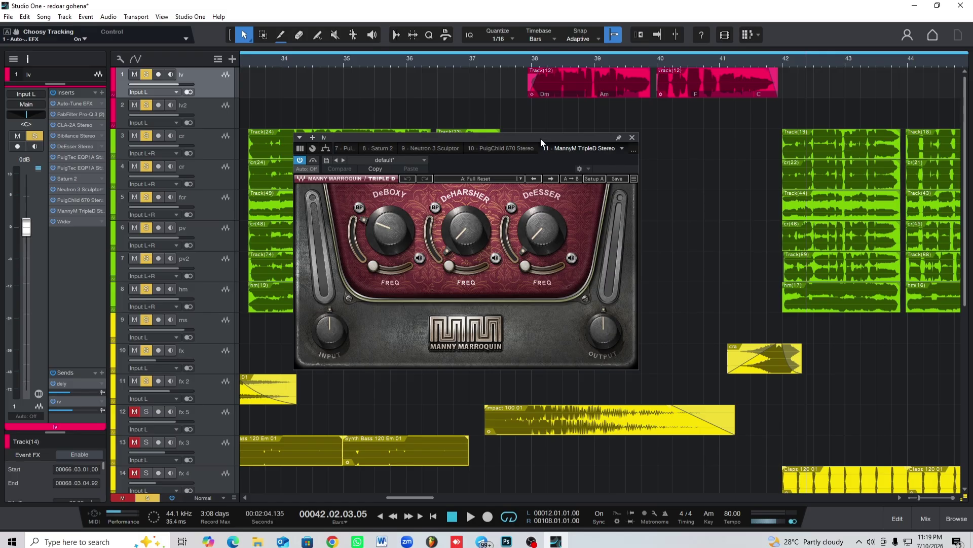
pyautogui.click(392, 226)
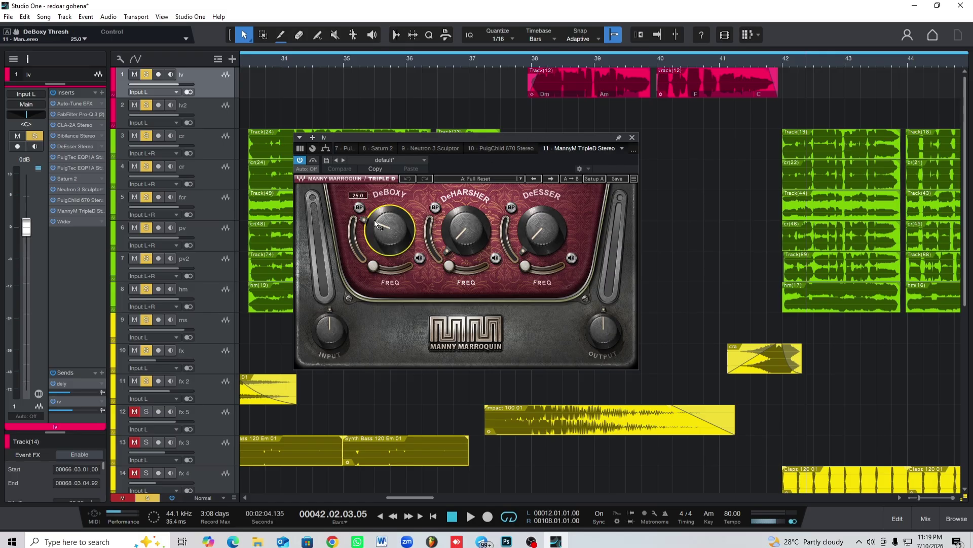
pyautogui.click(524, 61)
pyautogui.press('space')
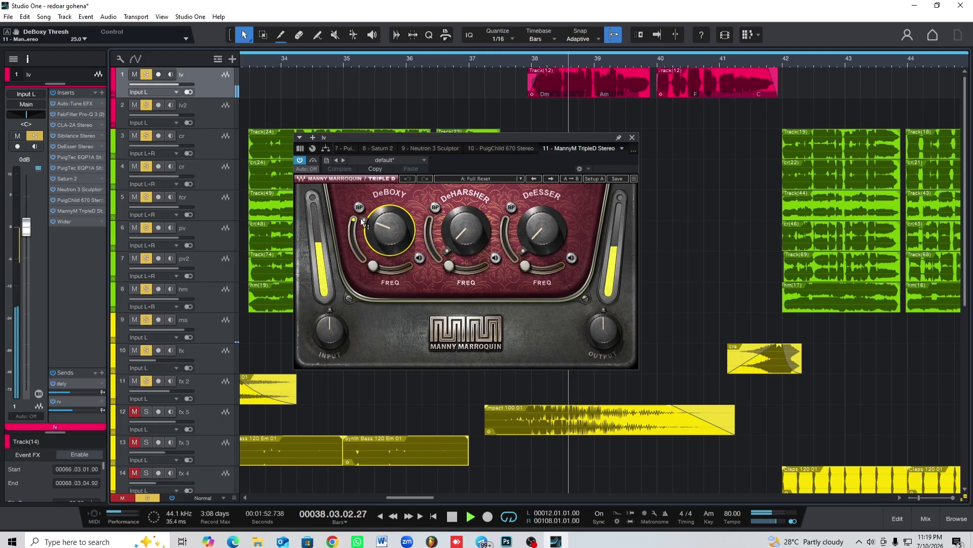
pyautogui.moveTo(394, 223)
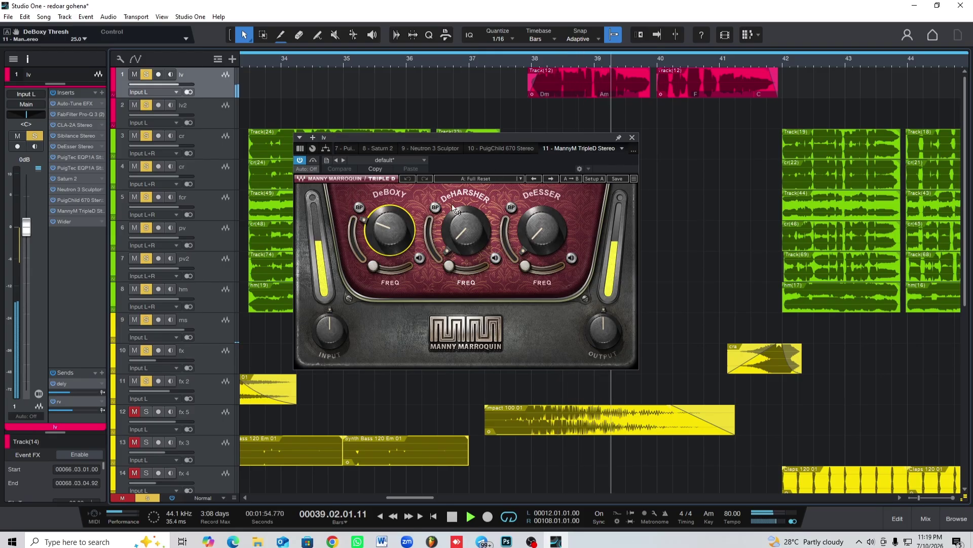
pyautogui.press('space')
pyautogui.click(632, 137)
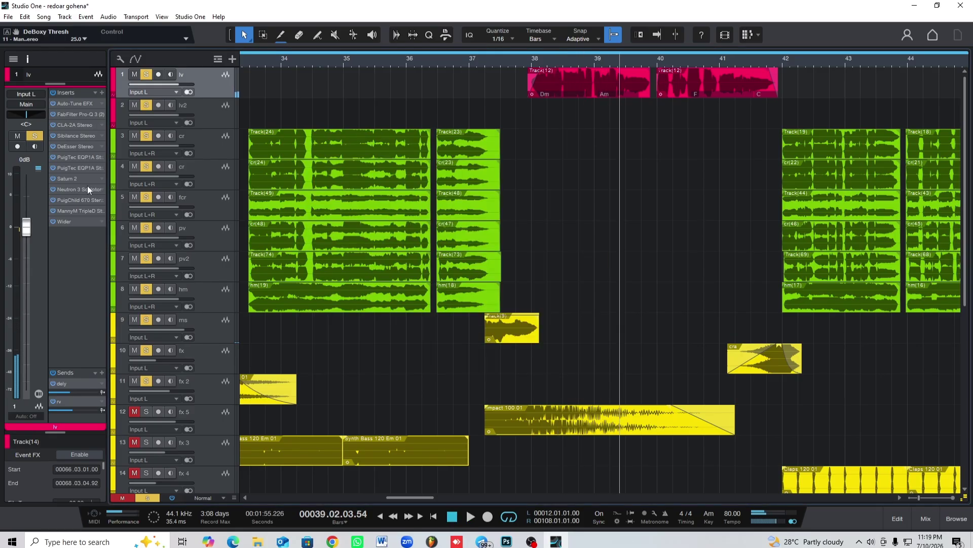
pyautogui.click(79, 220)
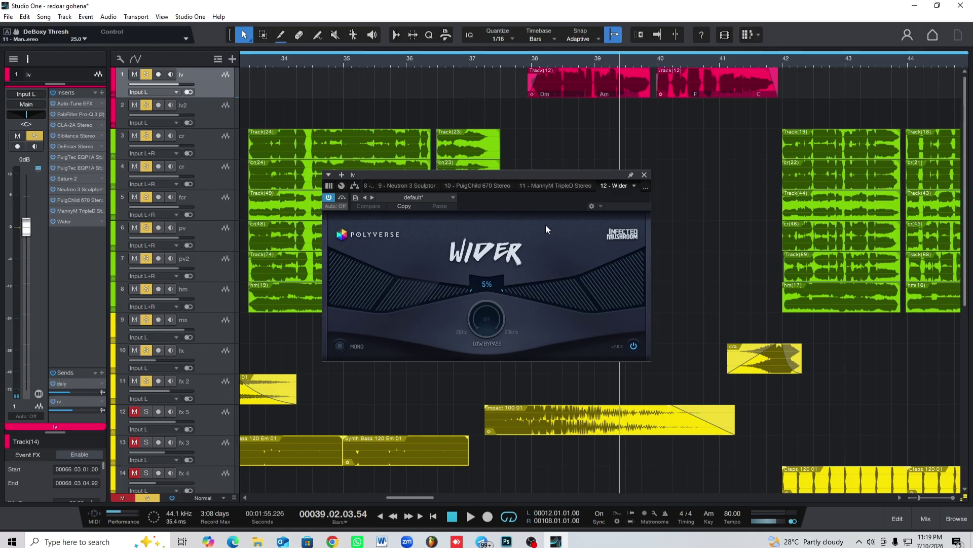
pyautogui.click(644, 175)
# - Place the playhead at the start of bar 38, where the lead vocal re-enters
pyautogui.moveTo(442, 63); pyautogui.dragTo(569, 51)
pyautogui.scroll(-1, 510, 91)
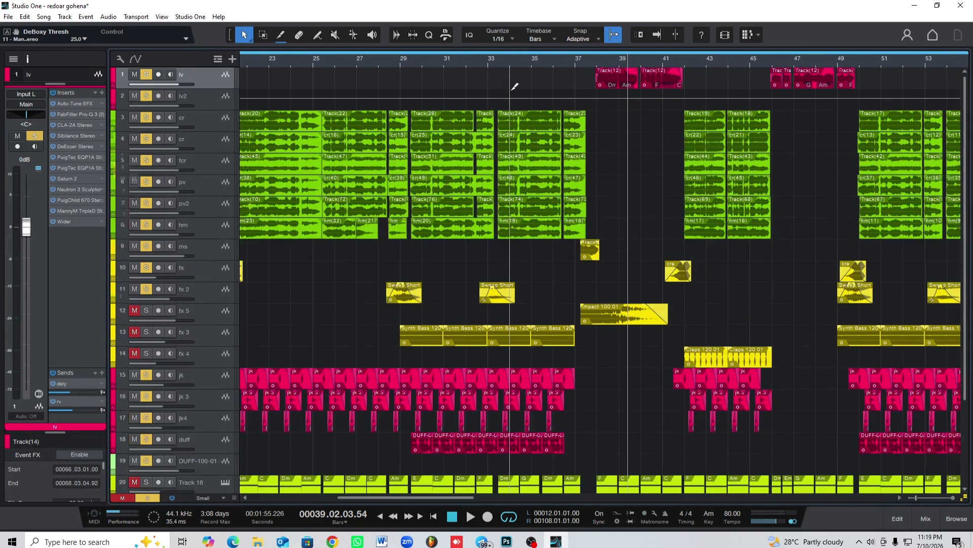
pyautogui.scroll(-1, 510, 90)
pyautogui.scroll(2, 575, 81)
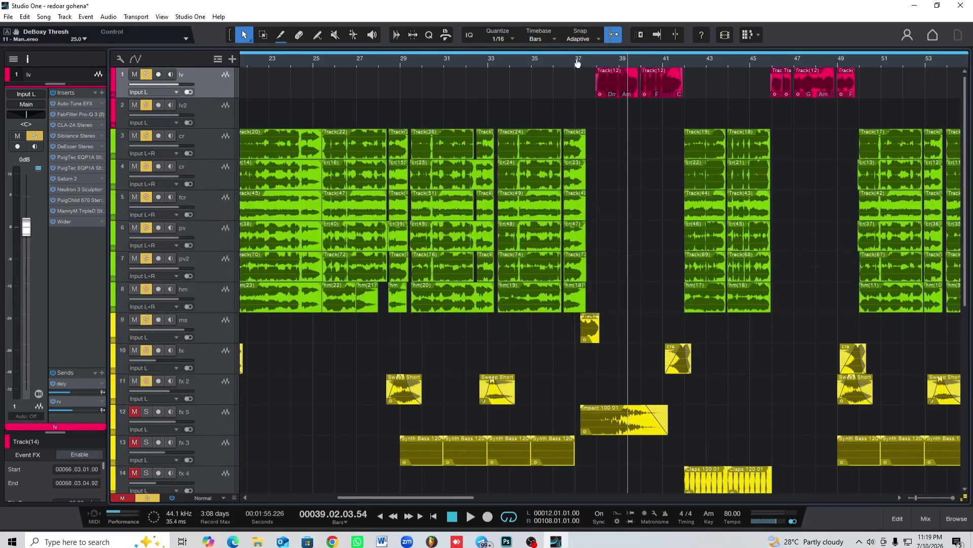
pyautogui.moveTo(578, 63); pyautogui.dragTo(588, 63)
pyautogui.scroll(-2, 586, 67)
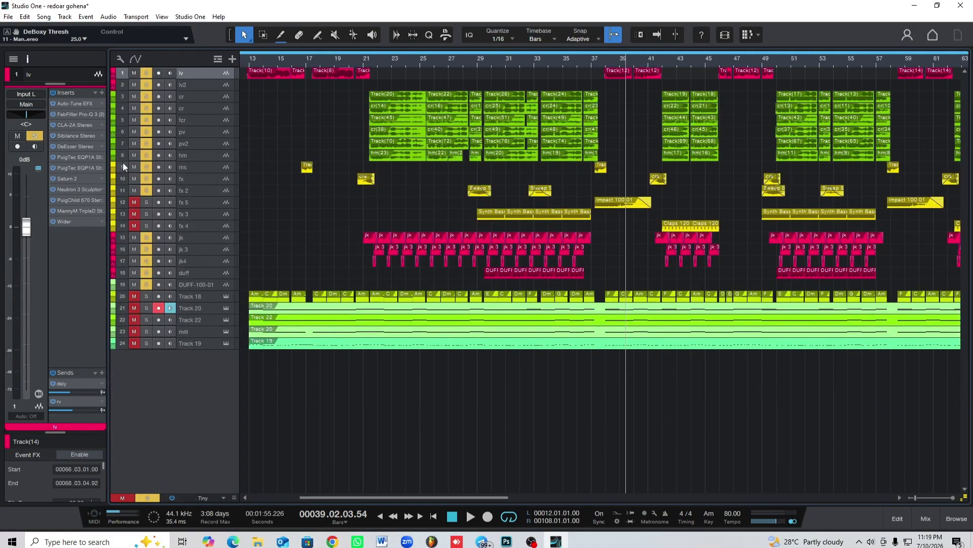
pyautogui.scroll(2, 395, 117)
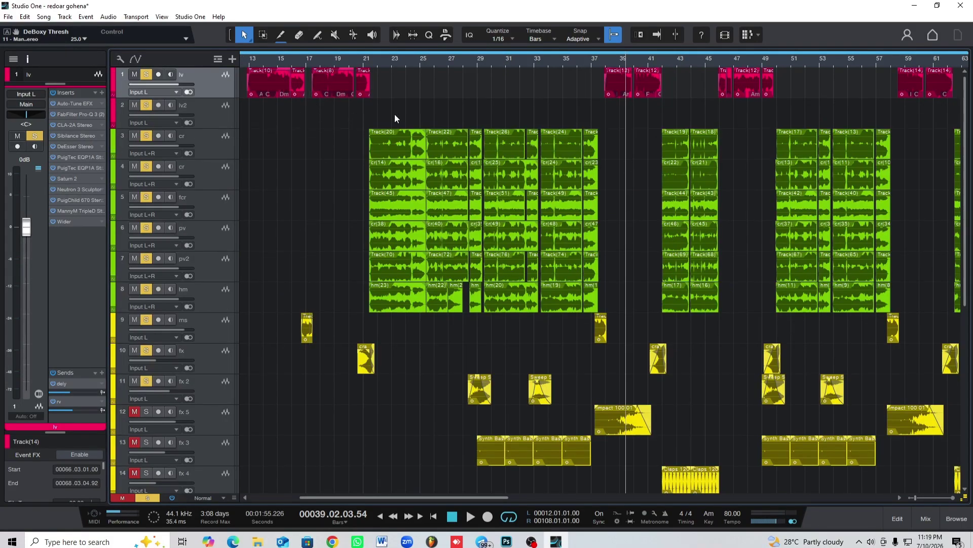
pyautogui.click(605, 62)
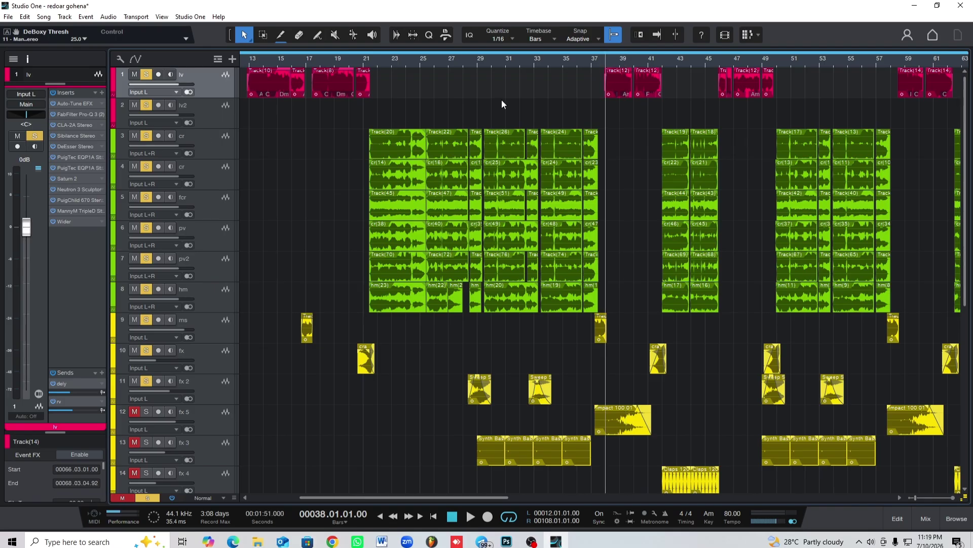
# - Go through the backing vocal tracks from cr to hm and inspect each one's inserts, sends and output routing
pyautogui.click(212, 144)
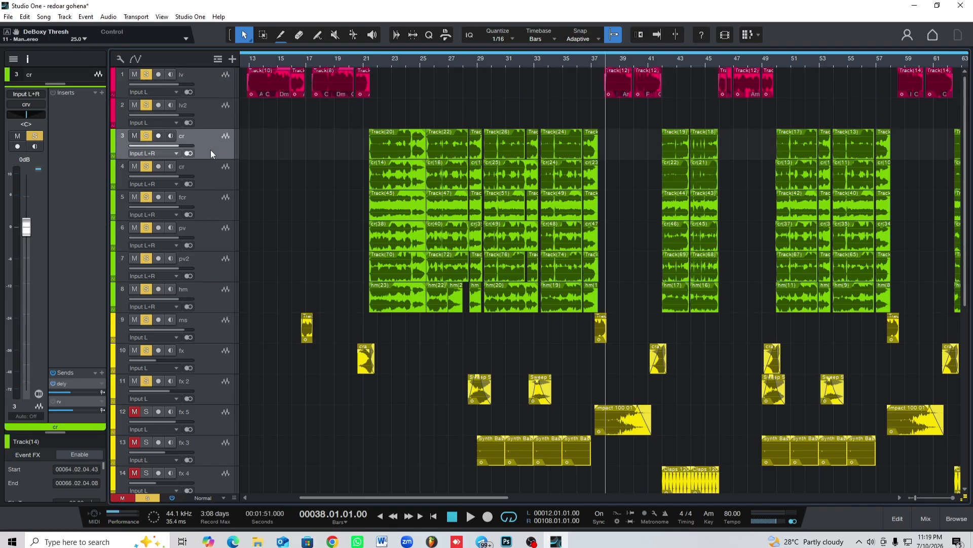
pyautogui.click(206, 166)
pyautogui.click(209, 203)
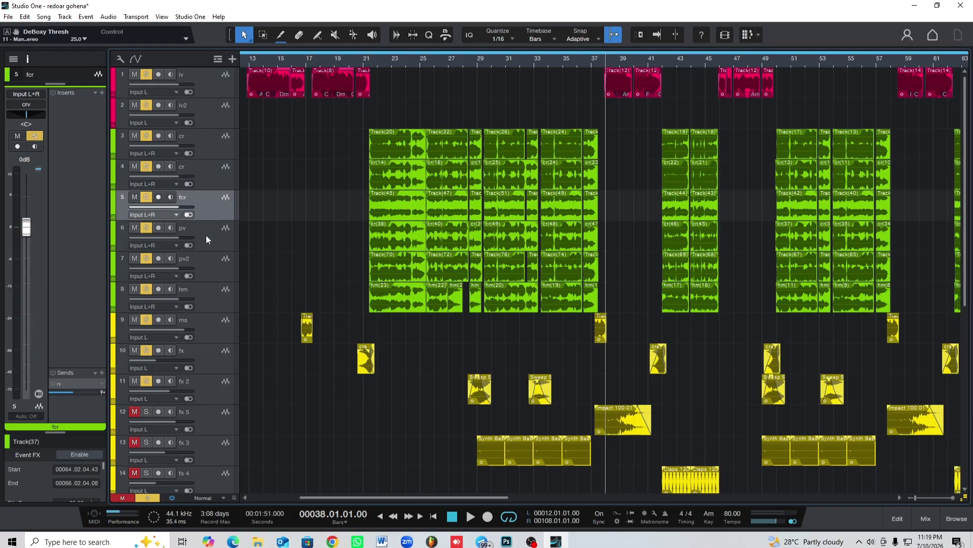
pyautogui.click(206, 236)
pyautogui.click(214, 260)
pyautogui.click(212, 293)
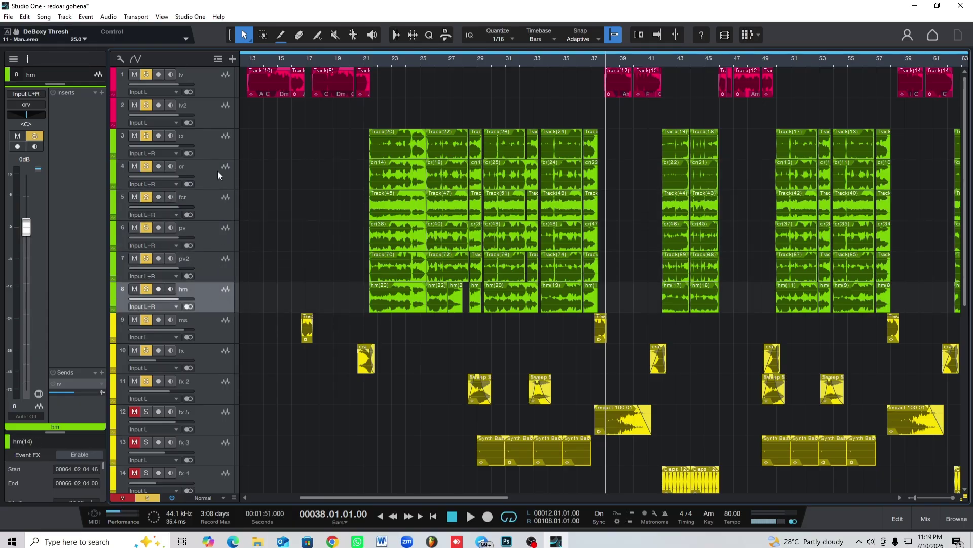
# - Compare the lv track's insert chain with the inserts on the backing vocal tracks cr, fcr, pv, pv2 and hm
pyautogui.click(212, 141)
pyautogui.click(212, 93)
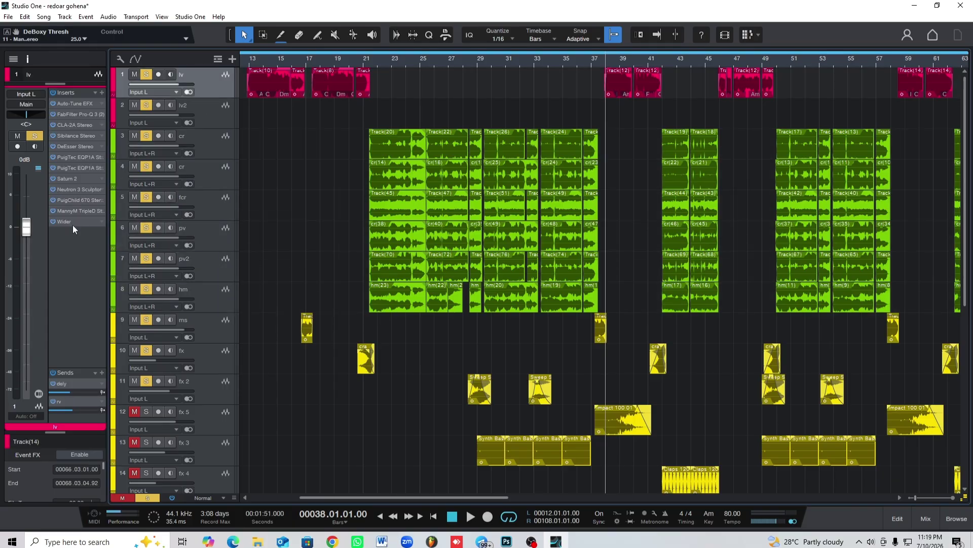
pyautogui.click(212, 172)
pyautogui.click(212, 213)
pyautogui.click(217, 231)
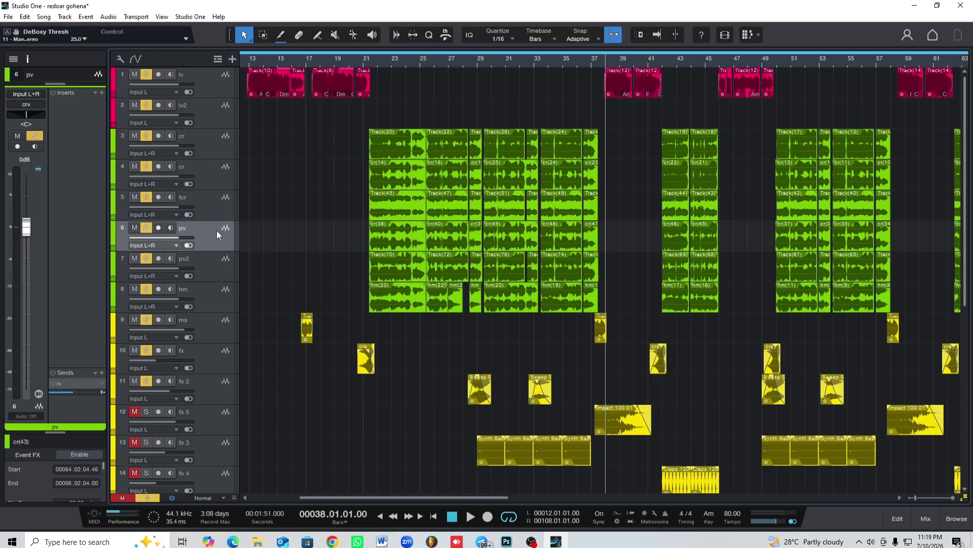
pyautogui.click(211, 269)
pyautogui.click(215, 304)
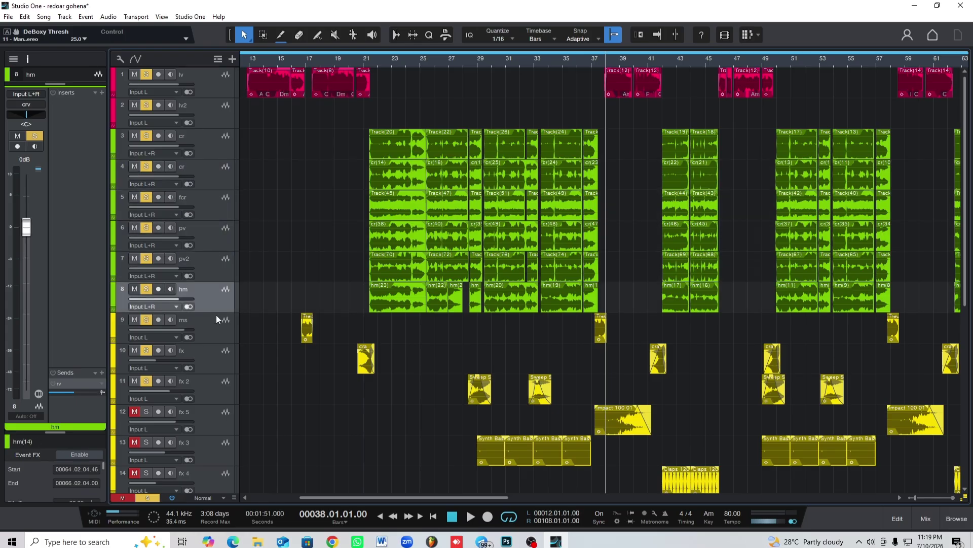
# - Review the channel inserts and sends of the backing vocal tracks from pv2 up to the two cr tracks
pyautogui.click(216, 269)
pyautogui.click(215, 239)
pyautogui.click(214, 213)
pyautogui.click(214, 182)
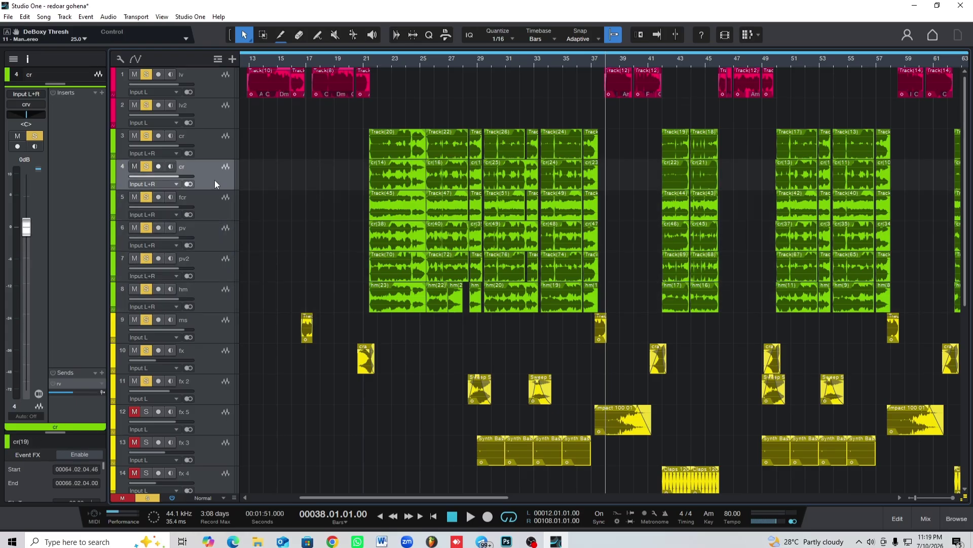
pyautogui.click(215, 150)
pyautogui.click(213, 164)
# - Play the soloed backing vocals from about bar 22, and view the channels of the two cr tracks
pyautogui.click(383, 60)
pyautogui.press('space')
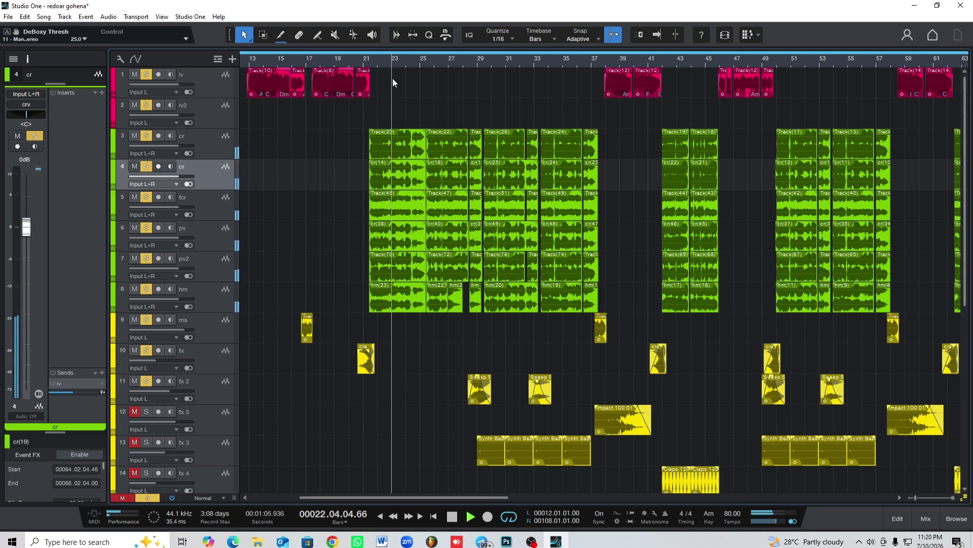
pyautogui.press('space')
pyautogui.click(215, 150)
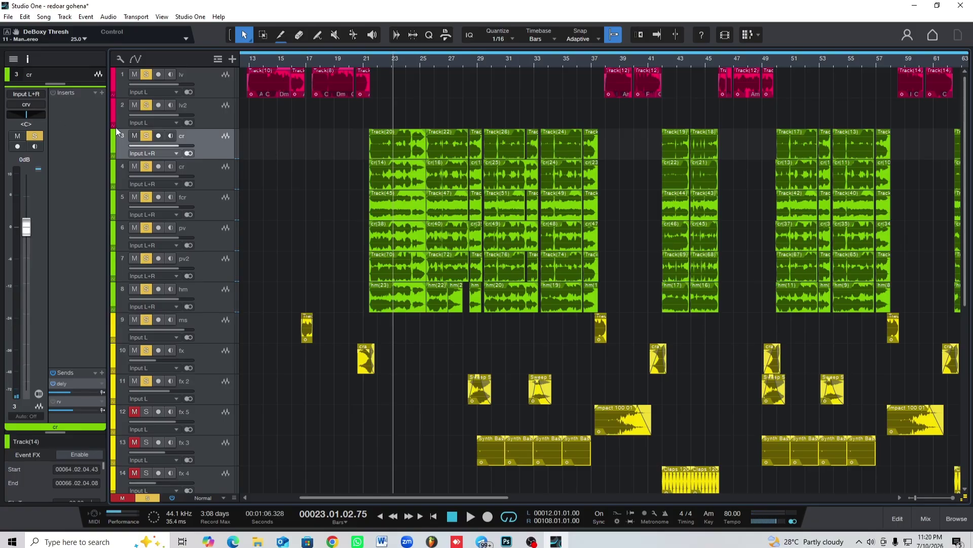
pyautogui.click(218, 176)
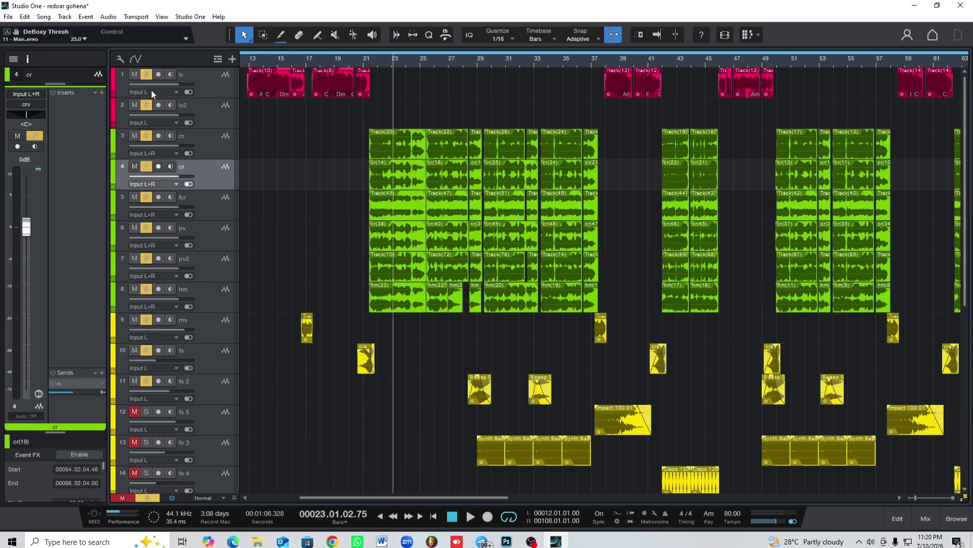
# - Unsolo the first cr, the other backing vocals and the effect tracks, keeping the second cr soloed, and play it from bar 23
pyautogui.click(147, 349)
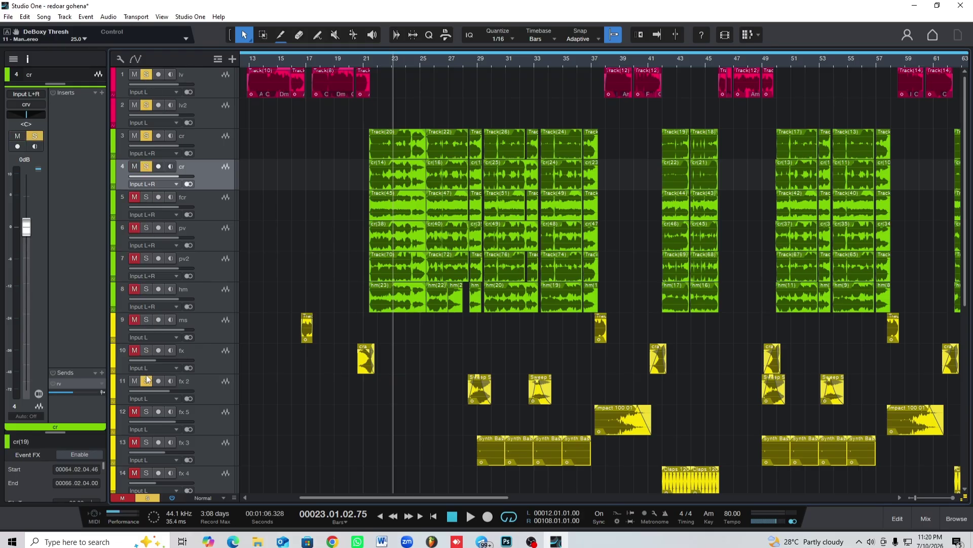
pyautogui.click(146, 136)
pyautogui.press('space')
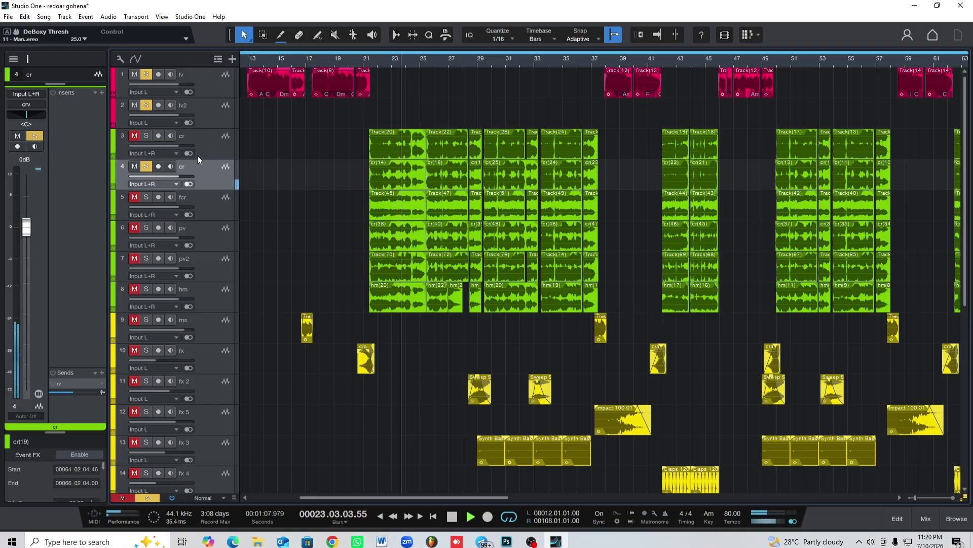
pyautogui.click(208, 141)
pyautogui.scroll(-2, 370, 216)
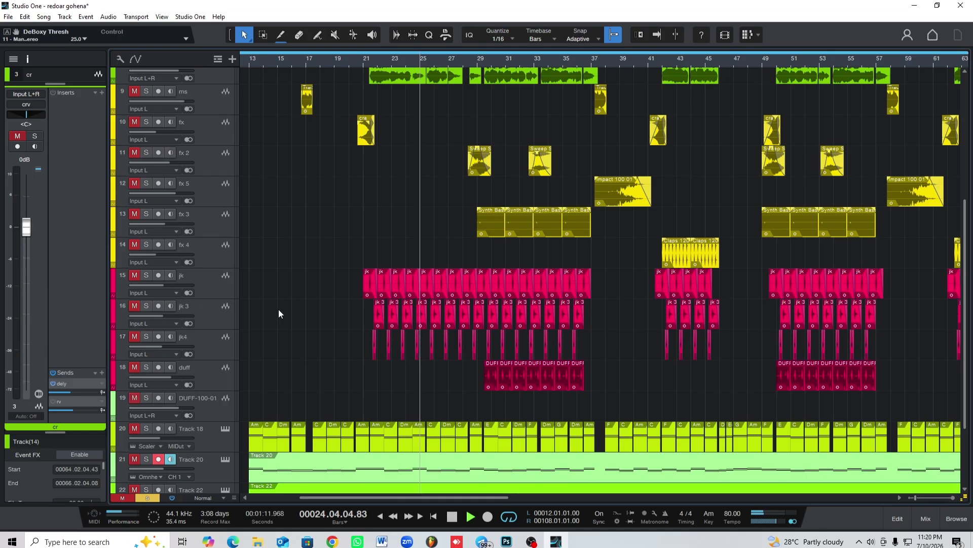
pyautogui.scroll(8, 333, 221)
pyautogui.press('space')
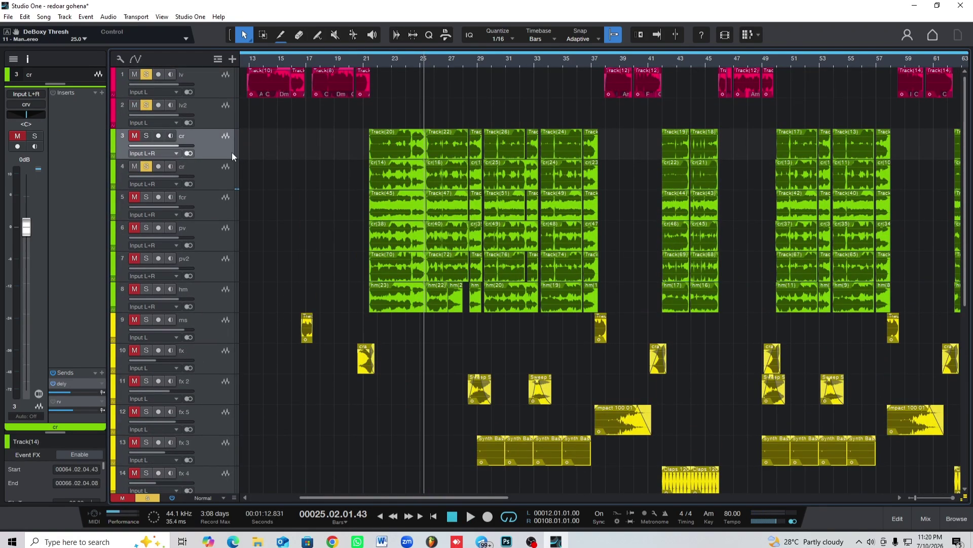
# - View the first cr track's duplication options and compare its channel settings with the second cr track's
pyautogui.rightClick(203, 142)
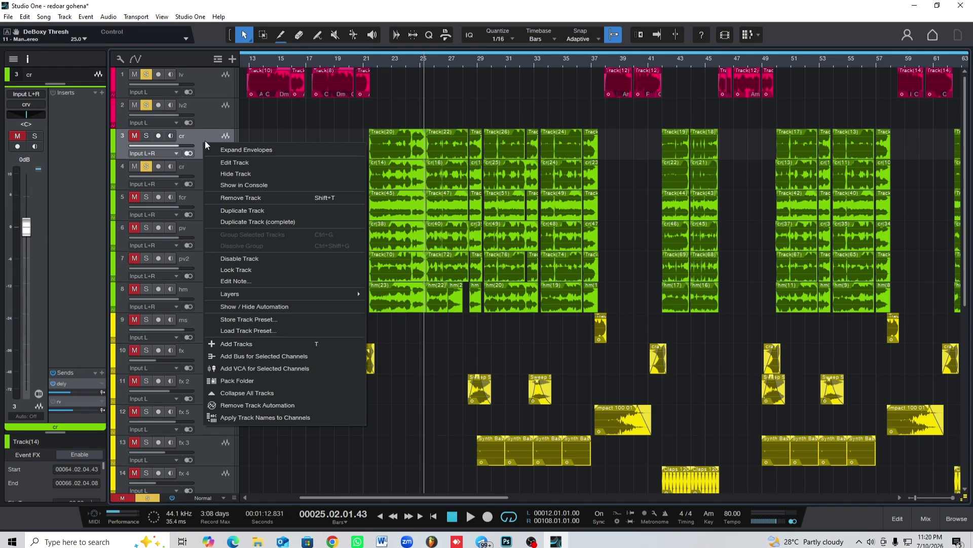
pyautogui.click(254, 125)
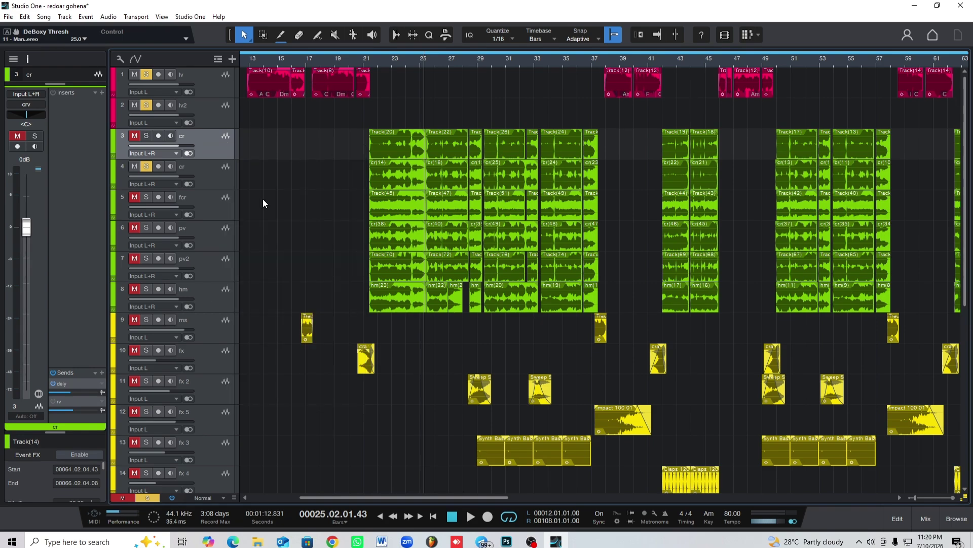
pyautogui.click(215, 167)
pyautogui.click(210, 146)
pyautogui.click(213, 167)
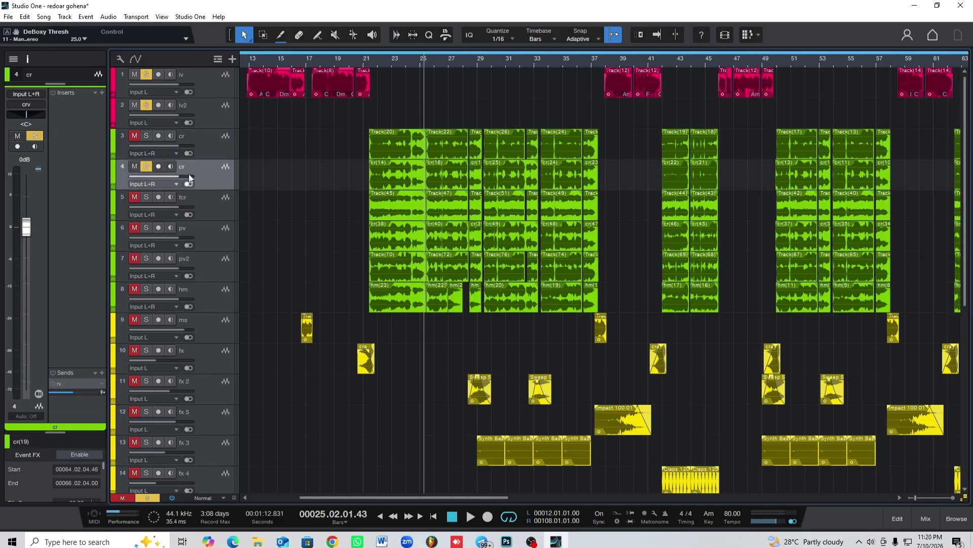
pyautogui.click(219, 148)
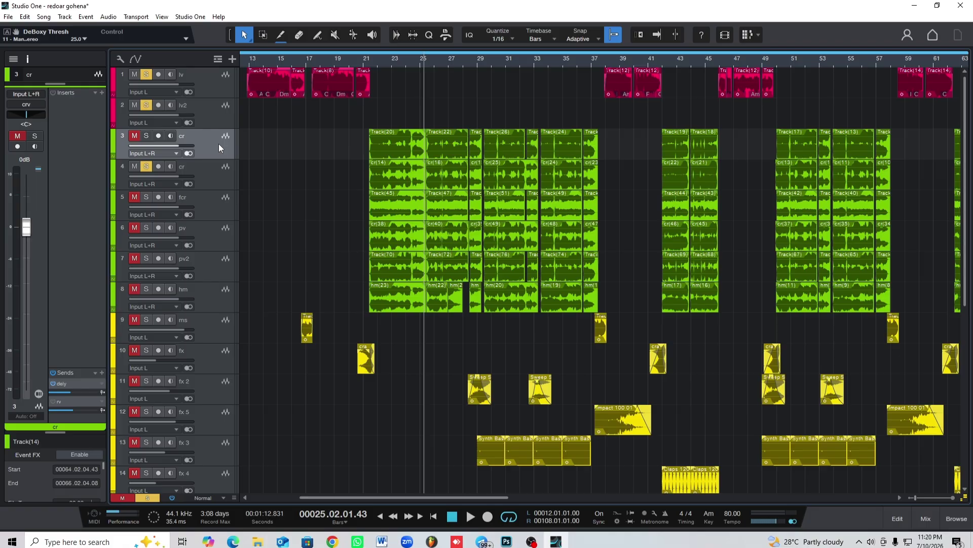
# - Set the pan of the second cr track to L90
pyautogui.click(215, 173)
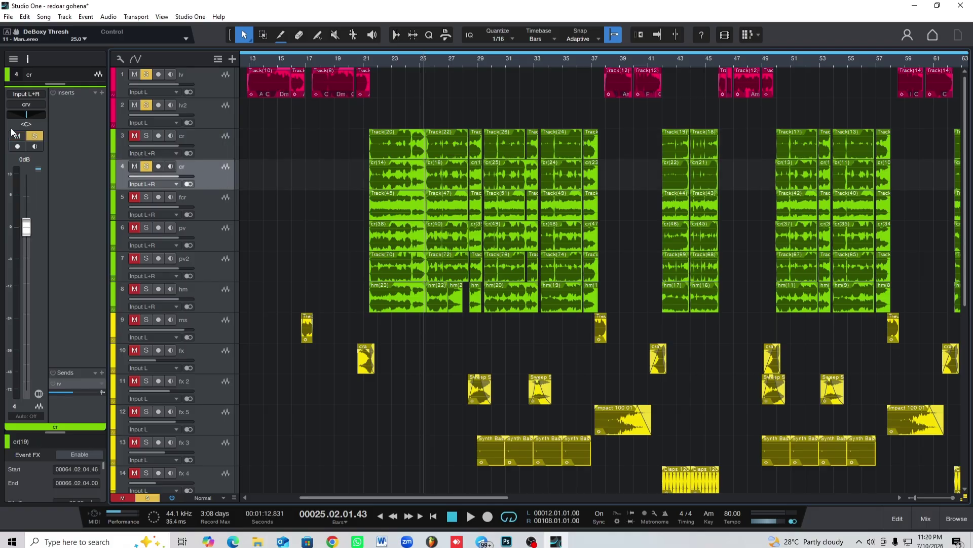
pyautogui.write('l90')
pyautogui.press('Return')
# - Set the pan of the fcr track to R90
pyautogui.click(207, 207)
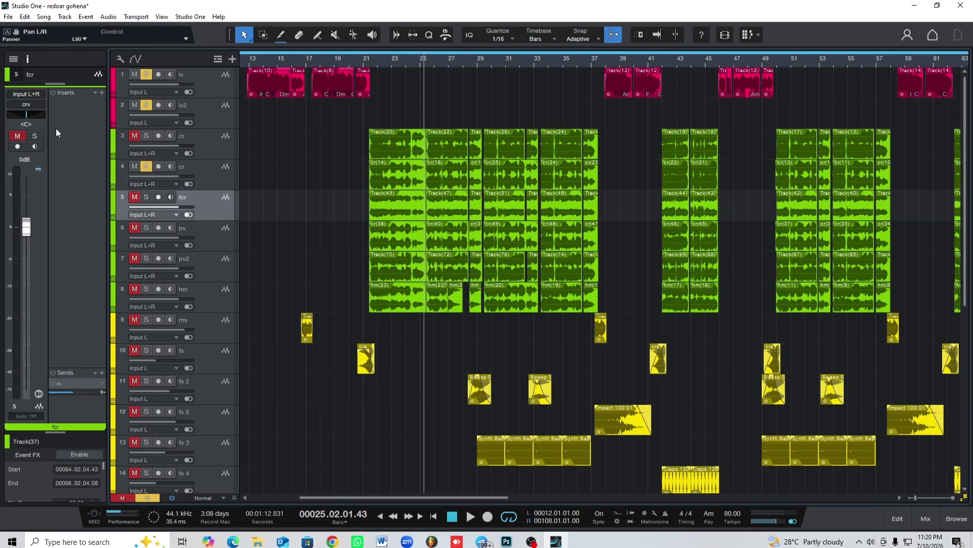
pyautogui.doubleClick(32, 123)
pyautogui.write('r90')
pyautogui.press('Return')
# - Set the pan of the pv track to L70
pyautogui.click(215, 242)
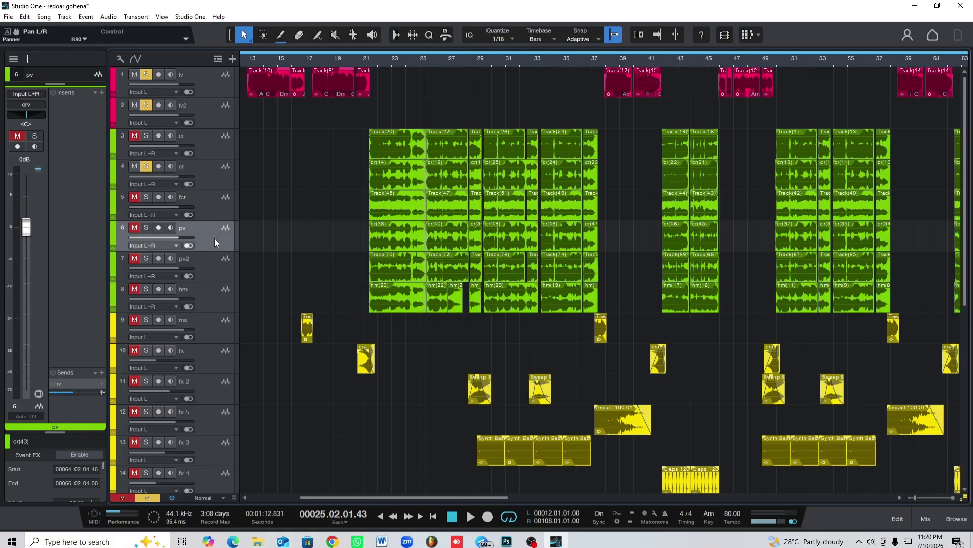
pyautogui.doubleClick(31, 123)
pyautogui.write('l70')
pyautogui.press('Return')
# - Set the pan of the pv2 track to R70
pyautogui.click(210, 273)
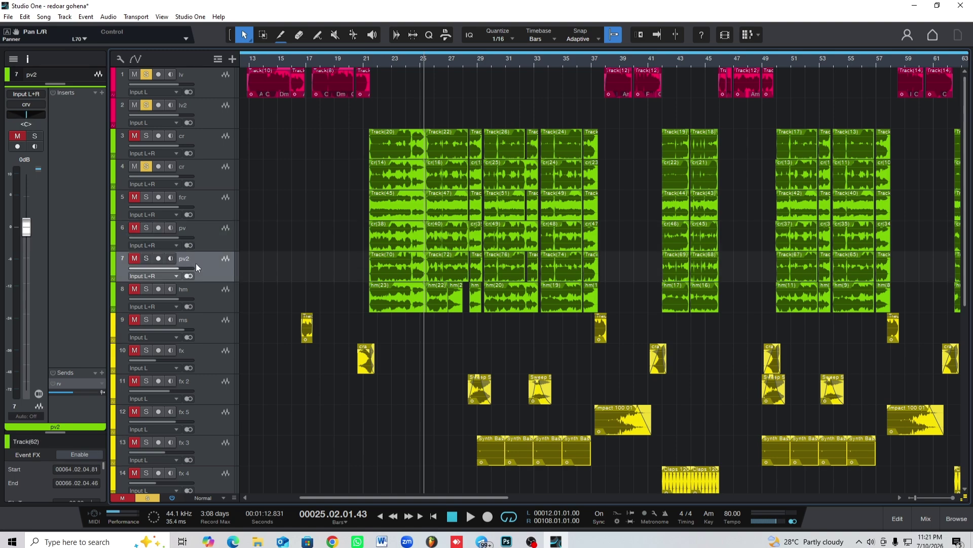
pyautogui.doubleClick(24, 121)
pyautogui.write('r70')
# - Set the pan of the hm track to R50
pyautogui.click(208, 294)
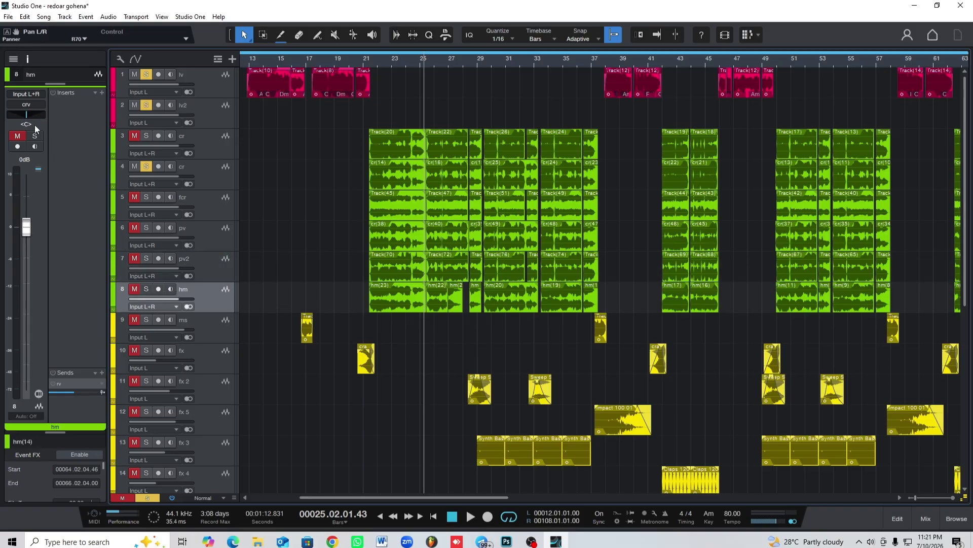
pyautogui.write('r50')
pyautogui.press('Return')
# - Audition the two cr tracks soloed in turn from about bar 22, and both together from about bar 42
pyautogui.click(377, 60)
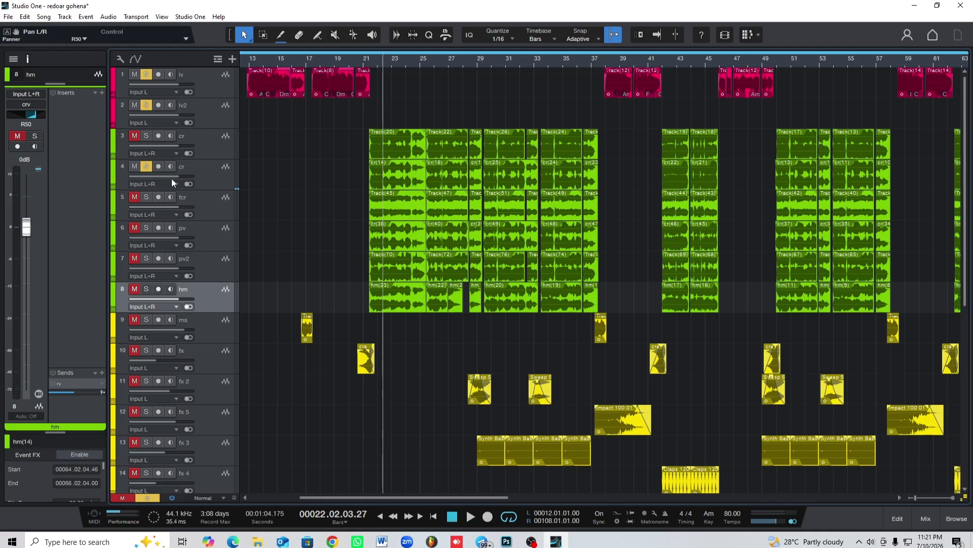
pyautogui.click(145, 137)
pyautogui.press('space')
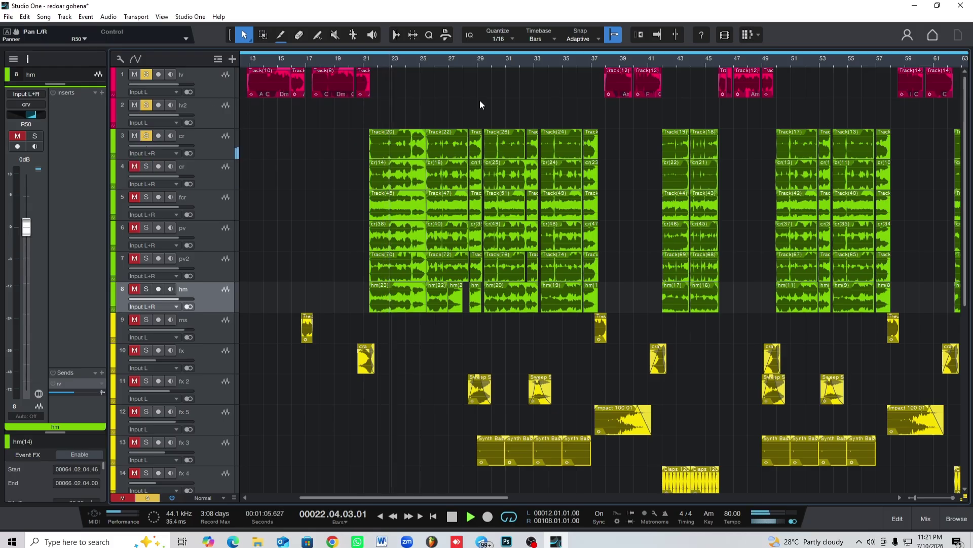
pyautogui.press('space')
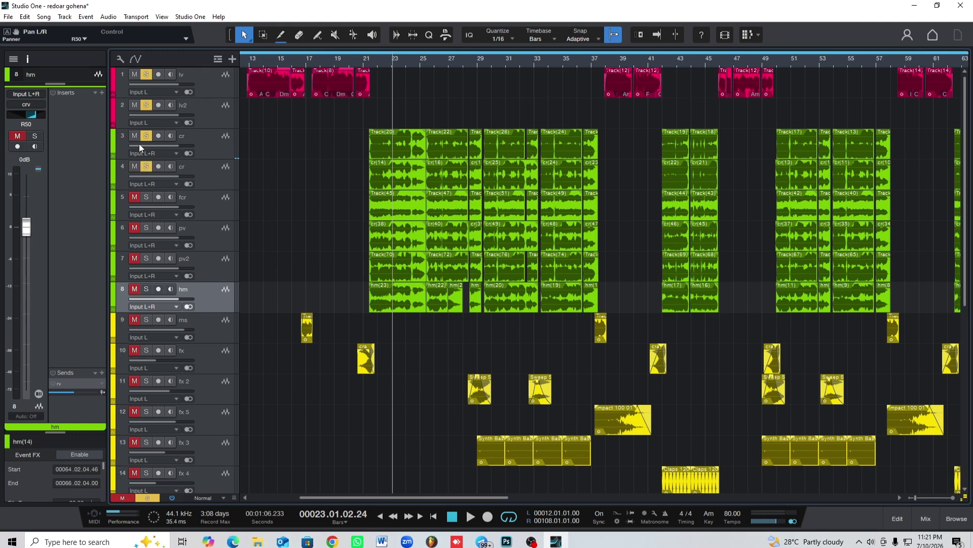
pyautogui.press('space')
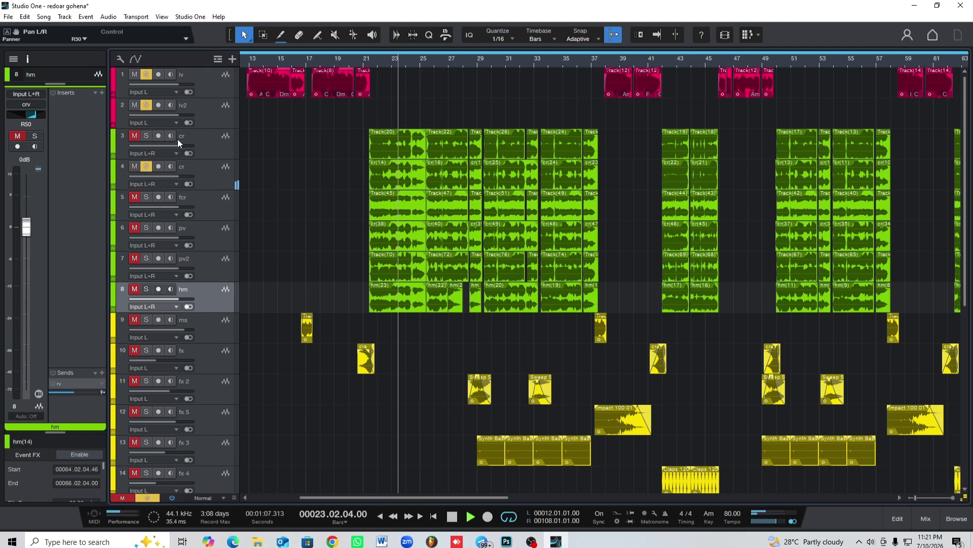
pyautogui.press('space')
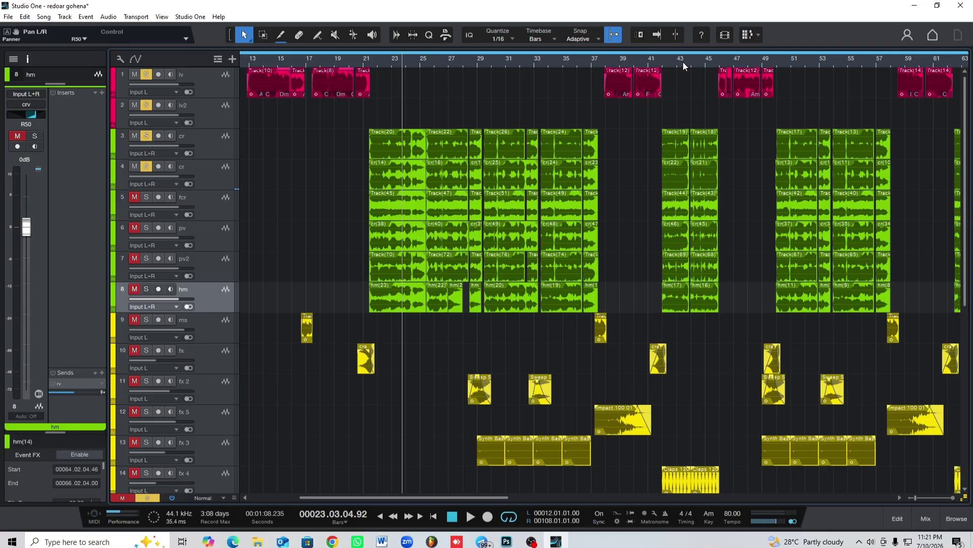
pyautogui.moveTo(683, 62); pyautogui.dragTo(677, 74)
pyautogui.click(645, 61)
pyautogui.press('space')
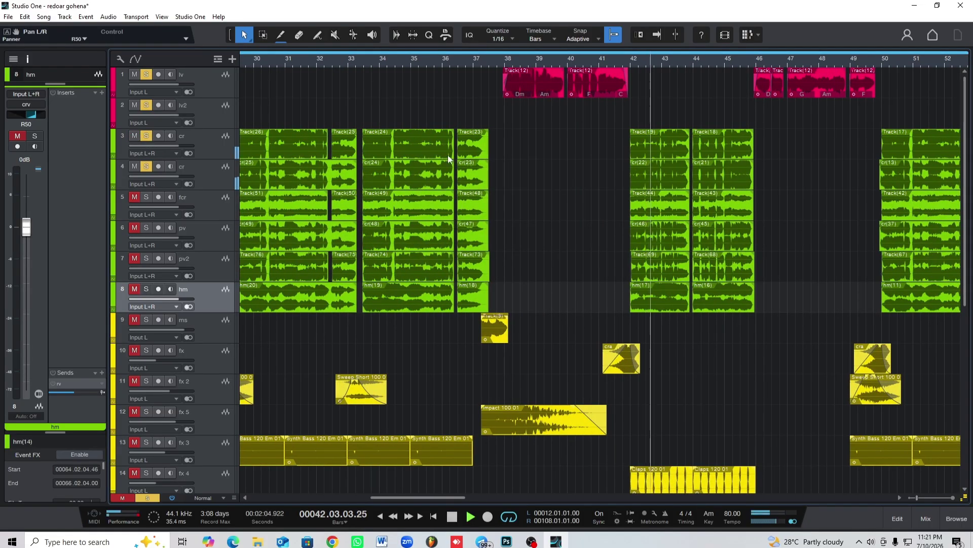
# - Solo fcr in place of the two cr tracks and listen to it up to about bar 45
pyautogui.click(146, 166)
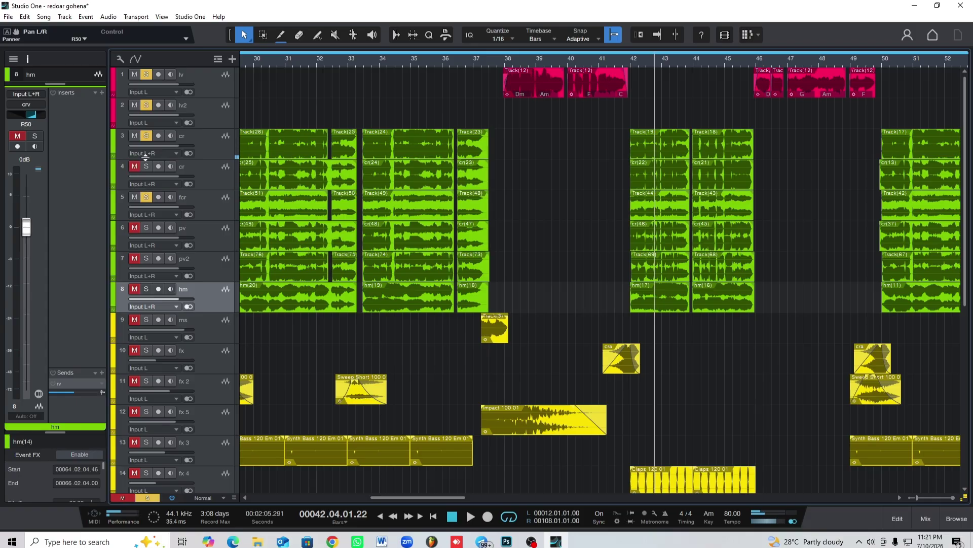
pyautogui.click(145, 135)
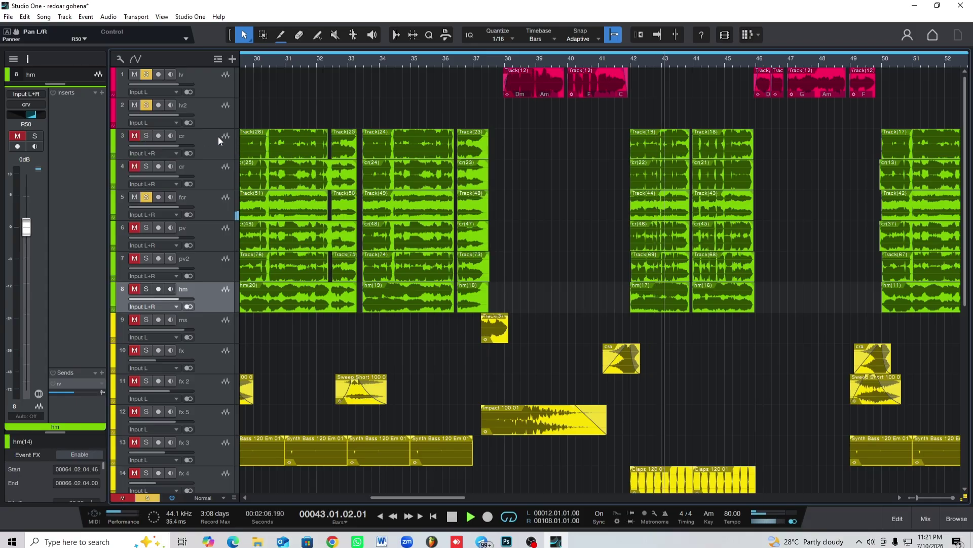
pyautogui.press('space')
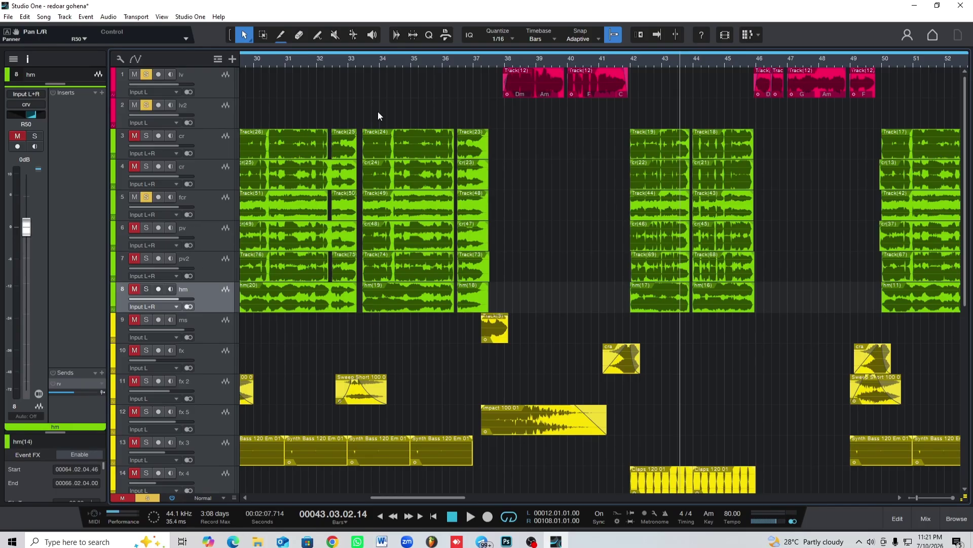
pyautogui.press('space')
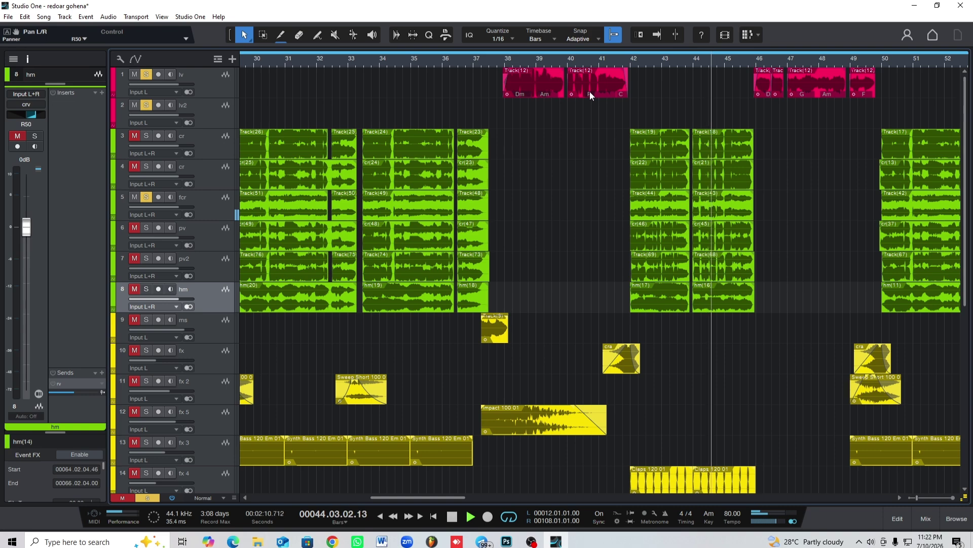
pyautogui.press('space')
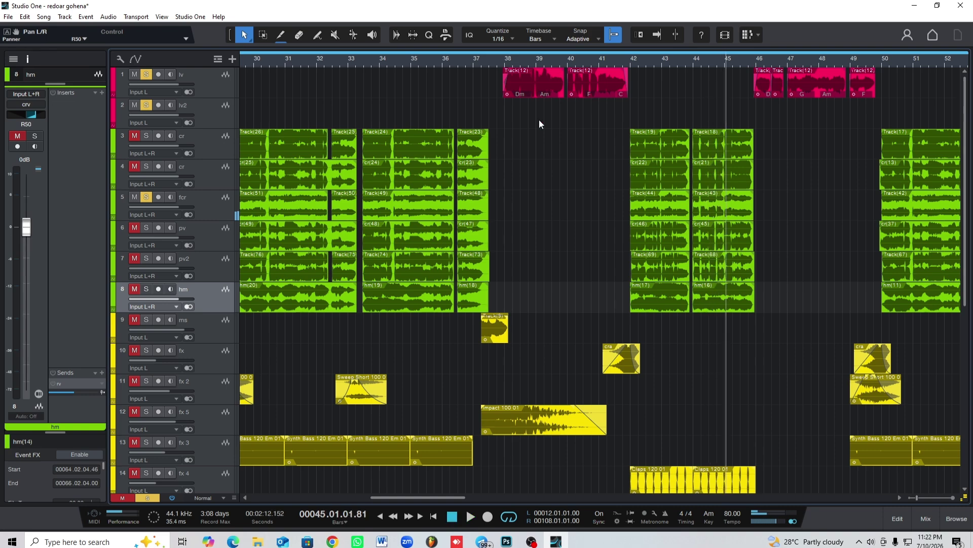
# - Solo pv in place of fcr and listen to it from about bar 42
pyautogui.click(145, 228)
pyautogui.press('space')
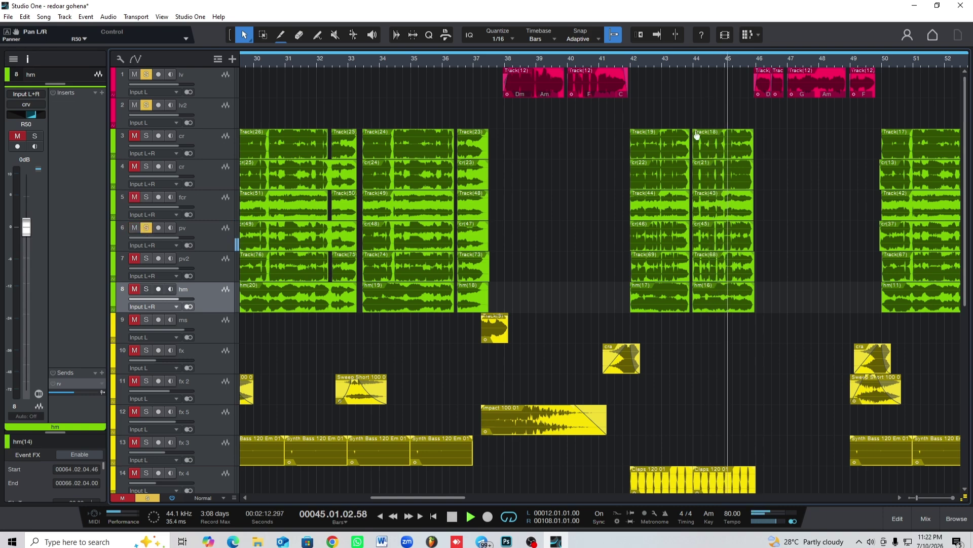
pyautogui.click(646, 65)
pyautogui.press('space')
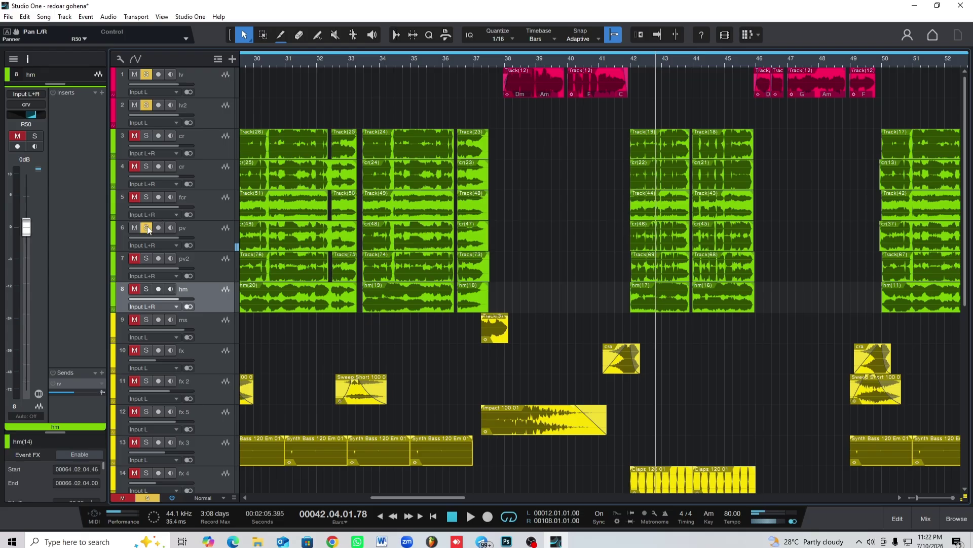
# - Solo pv2 in place of pv and listen to it up to about bar 43
pyautogui.click(147, 228)
pyautogui.click(147, 259)
pyautogui.press('space')
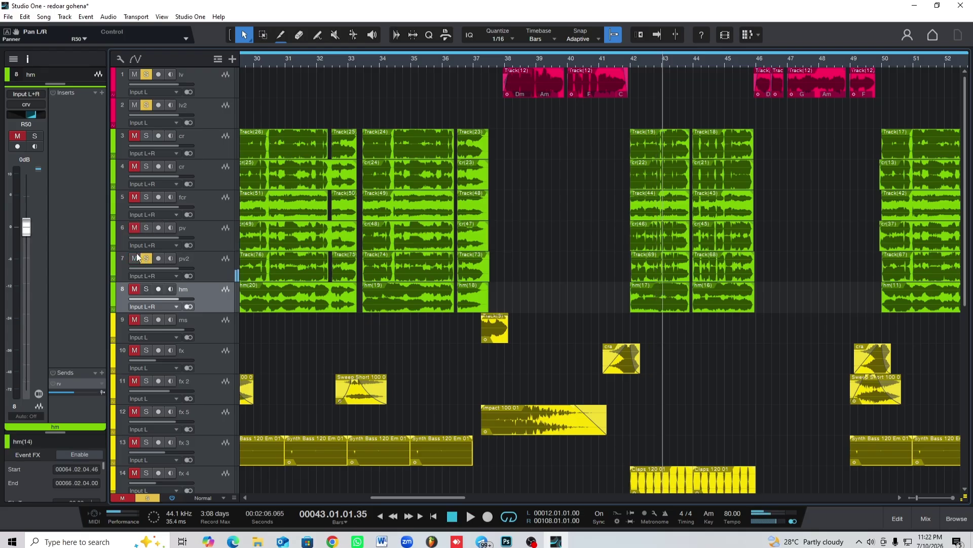
# - Solo pv and pv2 together and listen to the pair from bar 34
pyautogui.click(146, 259)
pyautogui.click(385, 63)
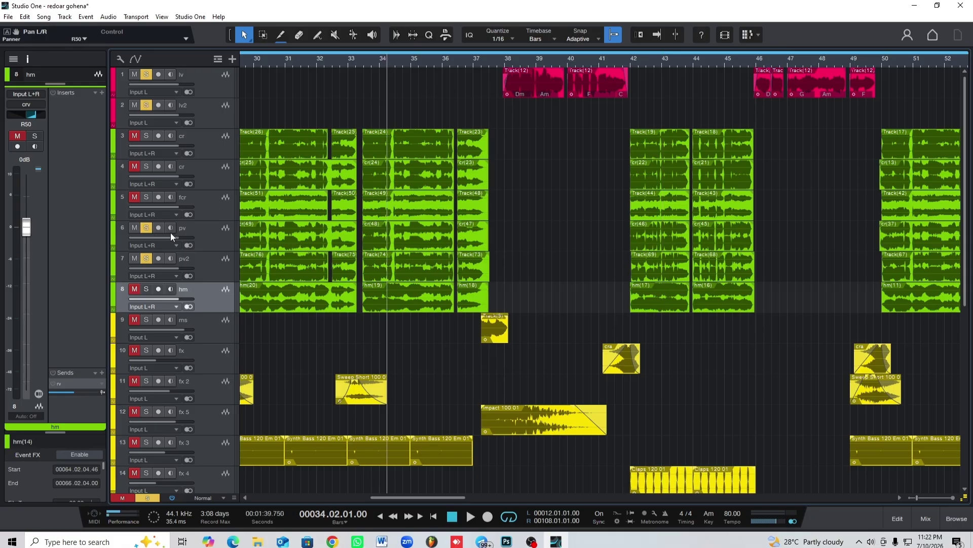
pyautogui.press('space')
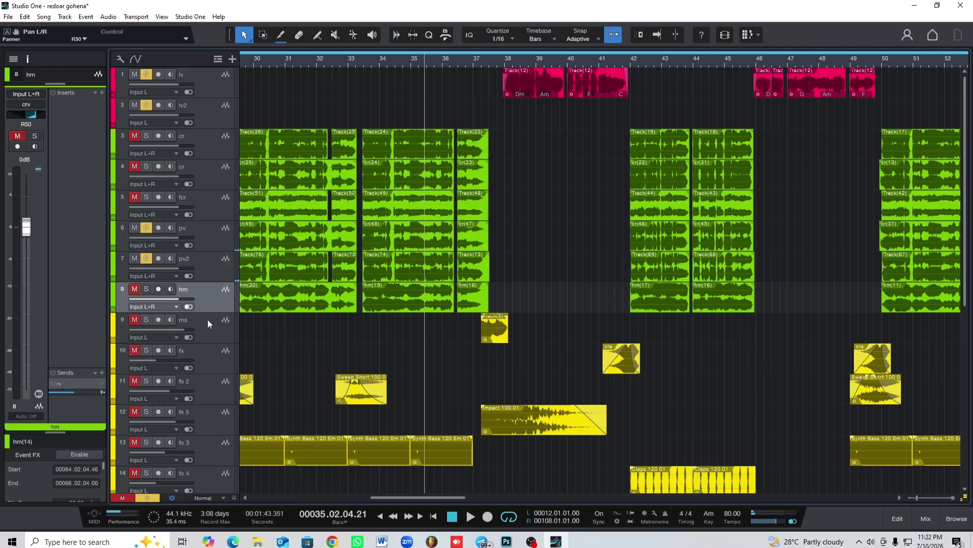
# - Solo hm in place of pv and pv2 and listen to it from about bar 30
pyautogui.click(135, 289)
pyautogui.click(146, 289)
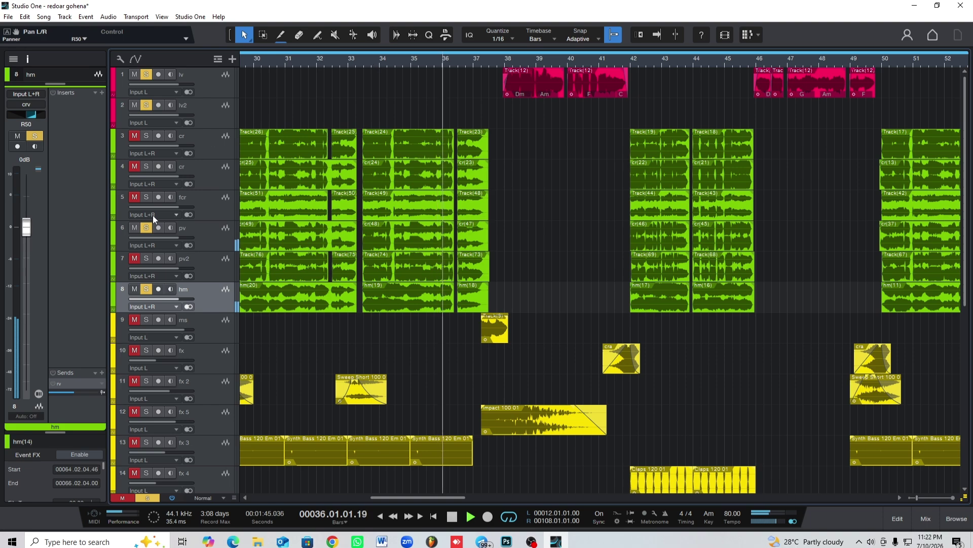
pyautogui.click(146, 229)
pyautogui.moveTo(415, 61); pyautogui.dragTo(432, 62)
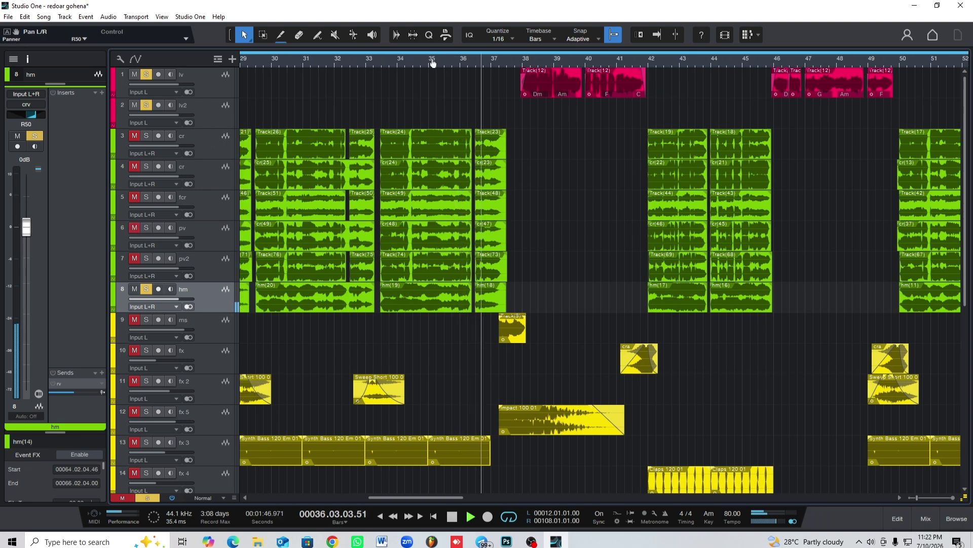
pyautogui.scroll(-3, 432, 63)
pyautogui.click(323, 62)
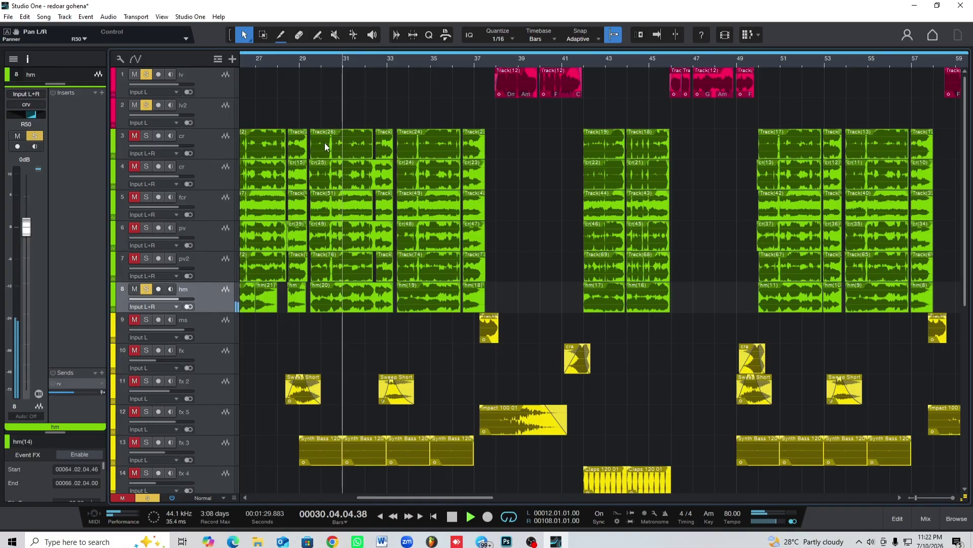
pyautogui.press('space')
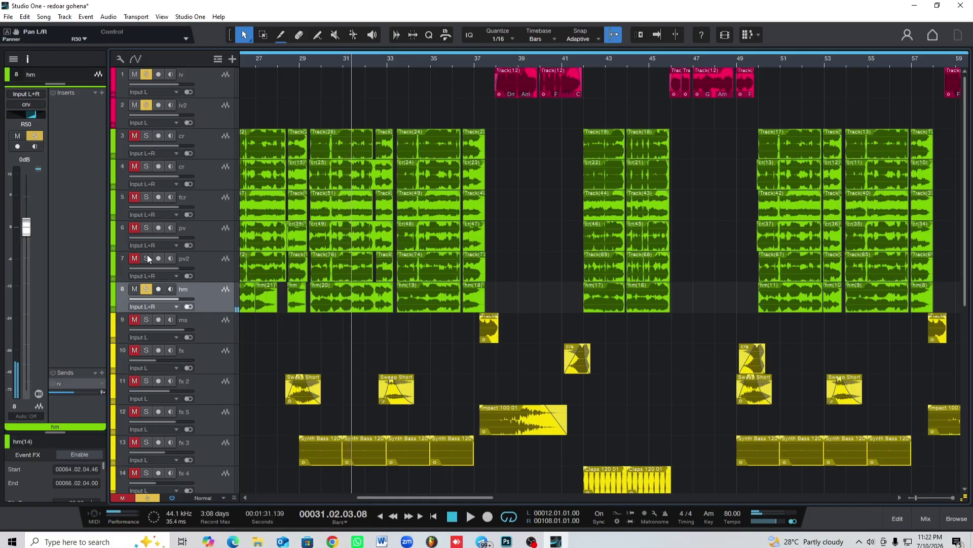
# - Solo both cr tracks, fcr, pv, pv2 and hm together and listen to the full backing stack from about bar 29
pyautogui.moveTo(147, 259); pyautogui.dragTo(150, 224)
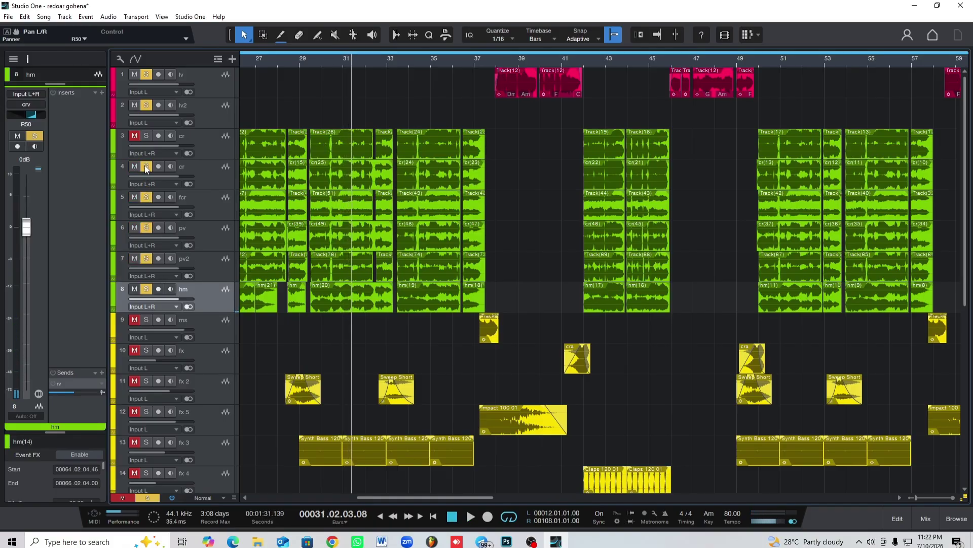
pyautogui.click(307, 55)
pyautogui.press('space')
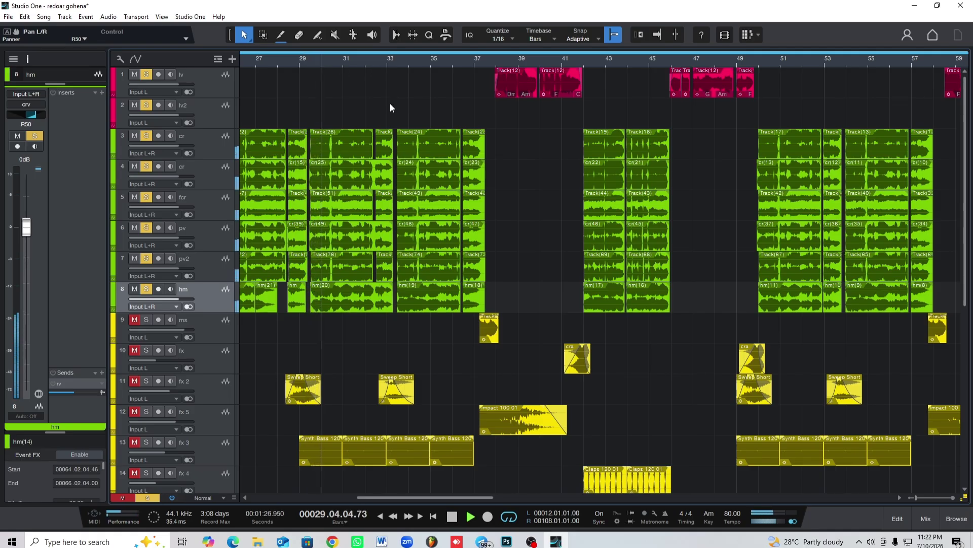
pyautogui.press('space')
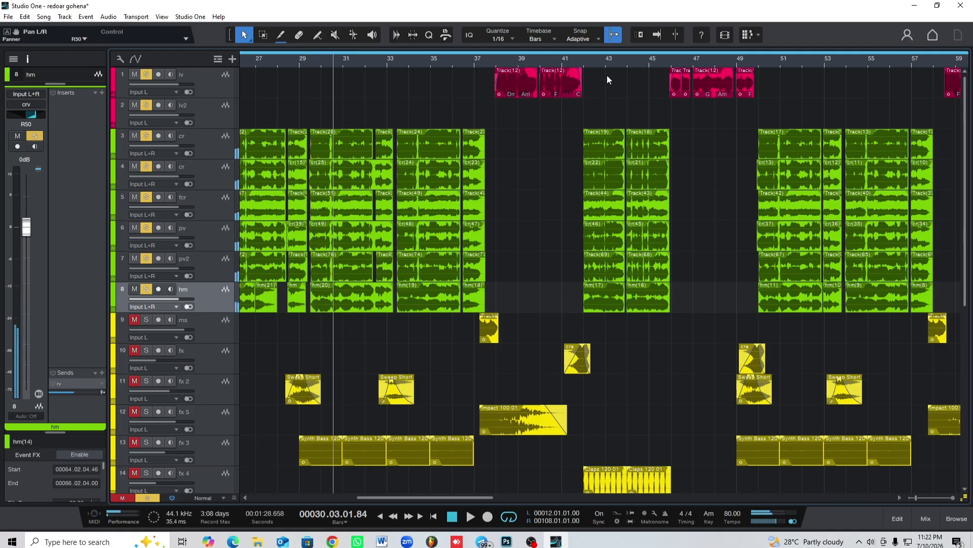
# - Listen to the complete backing vocal stack from bar 42
pyautogui.moveTo(595, 62); pyautogui.dragTo(596, 86)
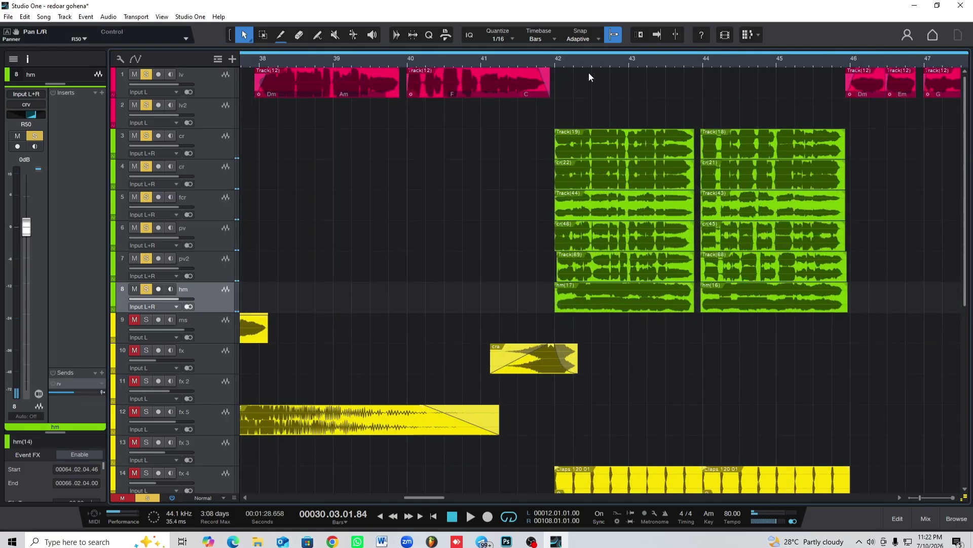
pyautogui.click(560, 63)
pyautogui.press('space')
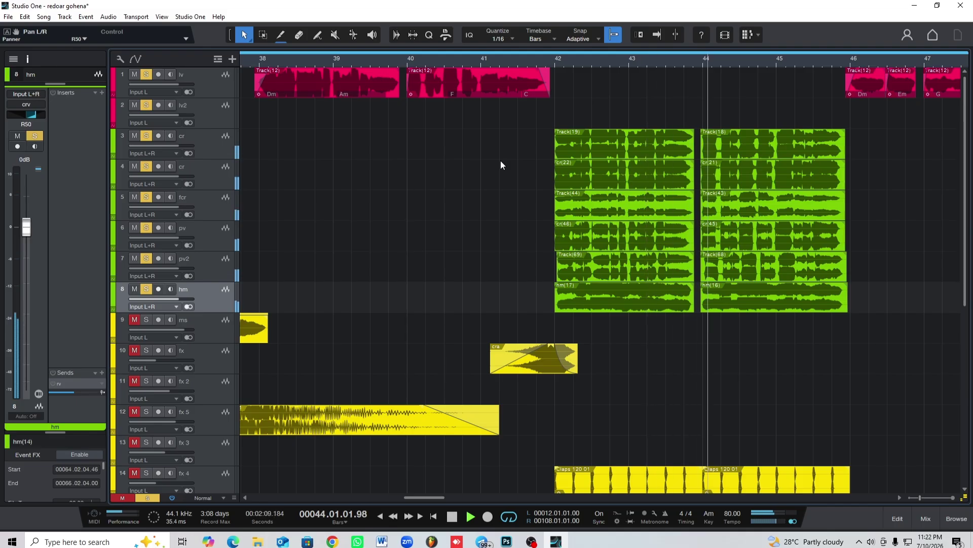
# - Try lowering the hm track's volume to -3.3 dB during playback, and reset it to 0 dB
pyautogui.moveTo(26, 233); pyautogui.dragTo(23, 251)
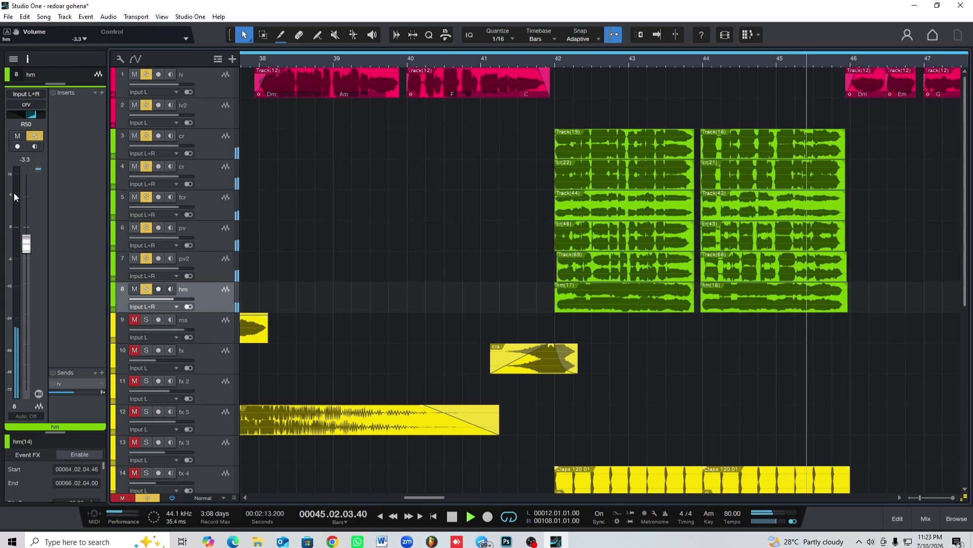
pyautogui.keyDown('ctrl'); pyautogui.click(24, 161); pyautogui.keyUp('ctrl')
pyautogui.press('space')
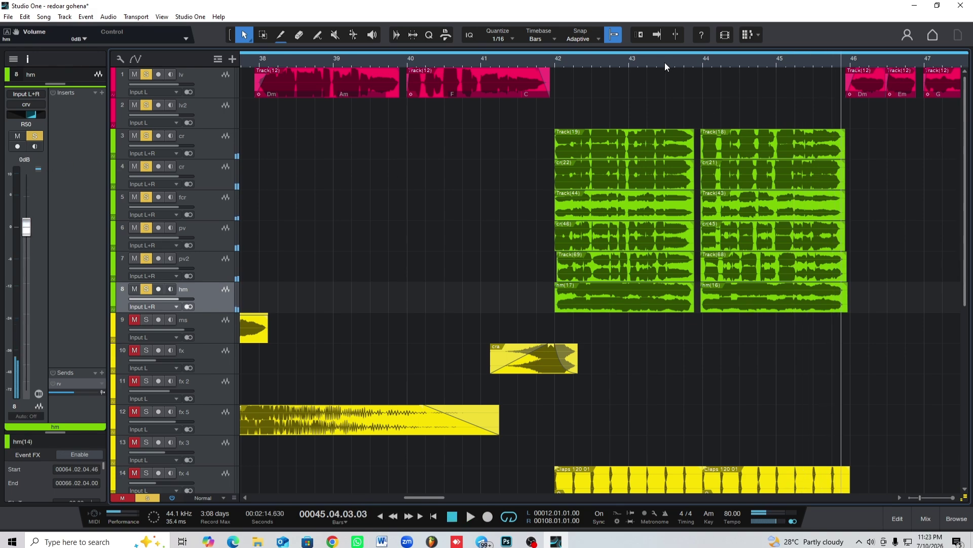
pyautogui.scroll(-5, 652, 57)
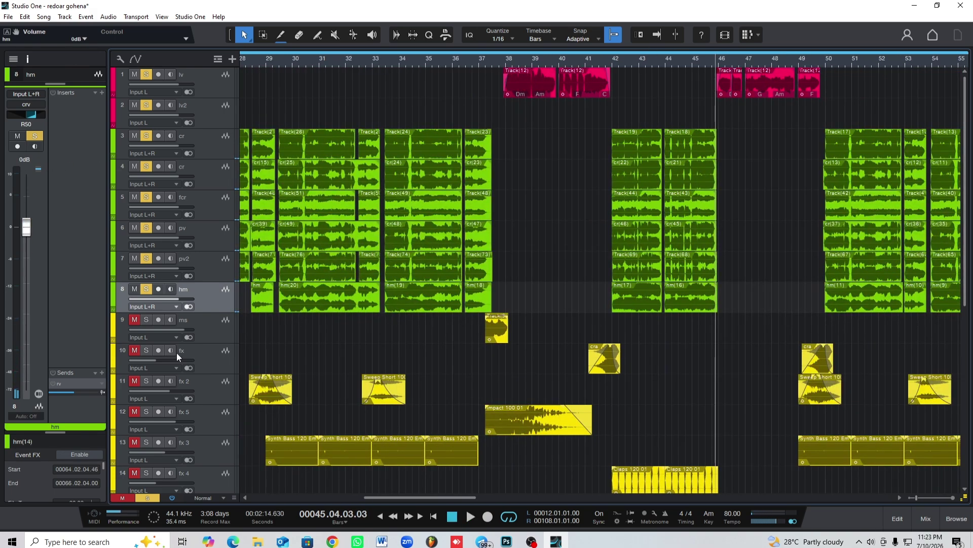
pyautogui.rightClick(206, 352)
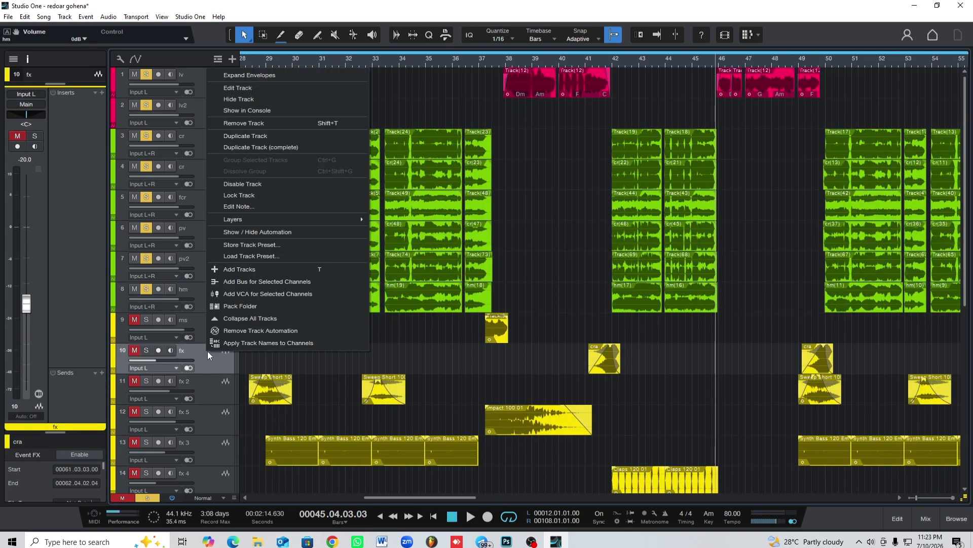
pyautogui.click(460, 92)
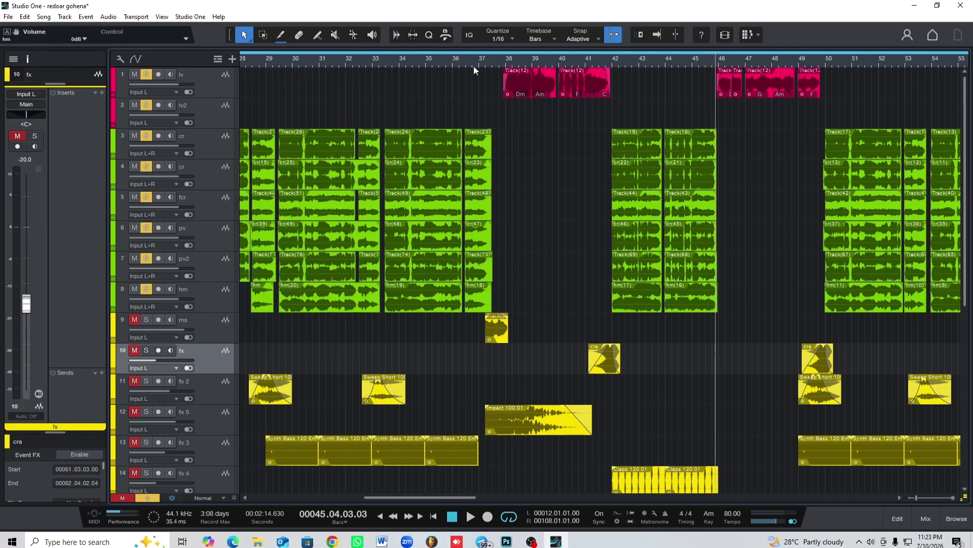
pyautogui.scroll(-3, 475, 60)
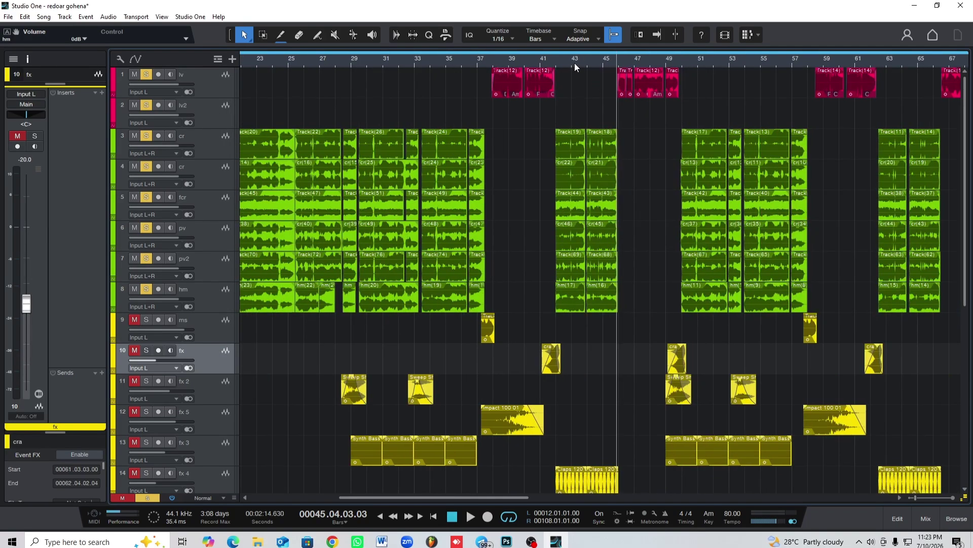
pyautogui.scroll(10, 574, 63)
pyautogui.scroll(-10, 509, 75)
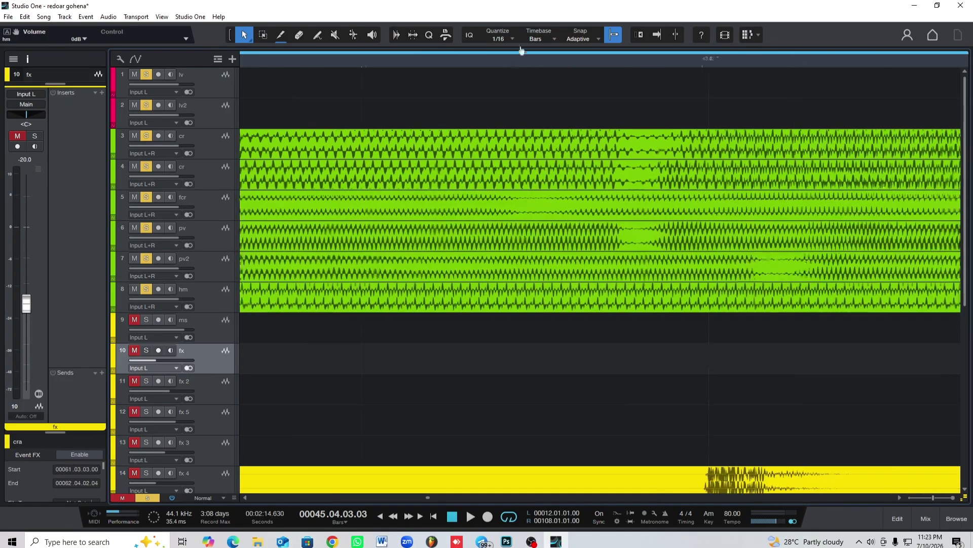
pyautogui.scroll(-2, 591, 62)
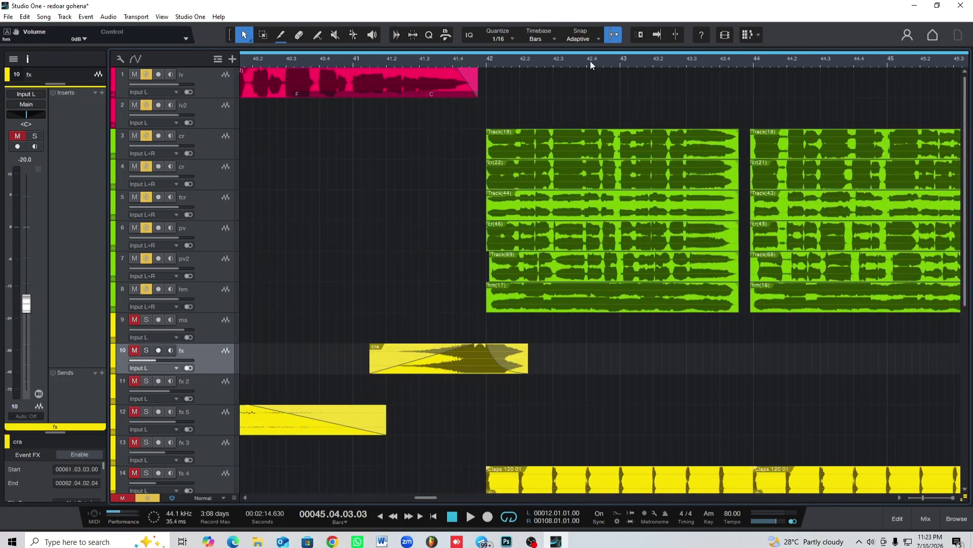
pyautogui.scroll(-4, 546, 57)
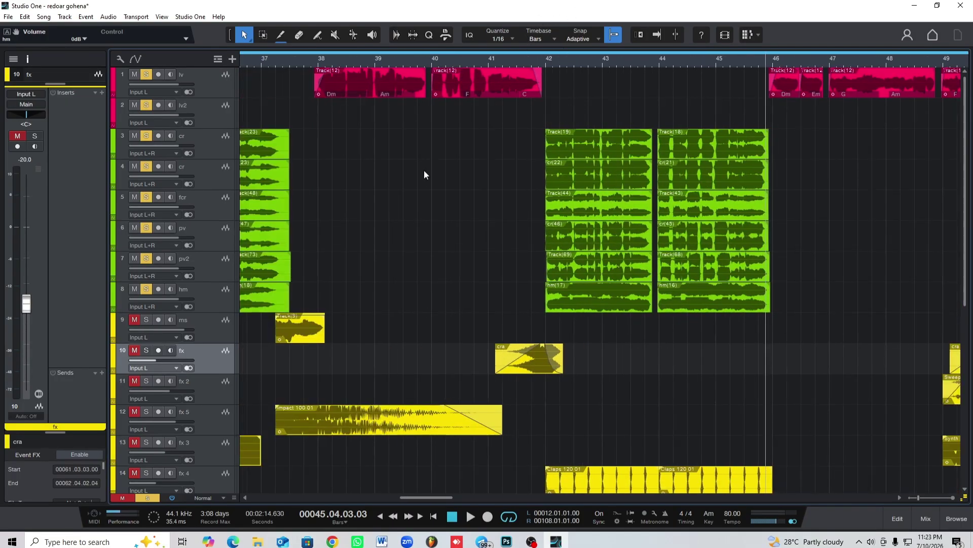
pyautogui.scroll(-2, 407, 159)
pyautogui.scroll(-5, 411, 68)
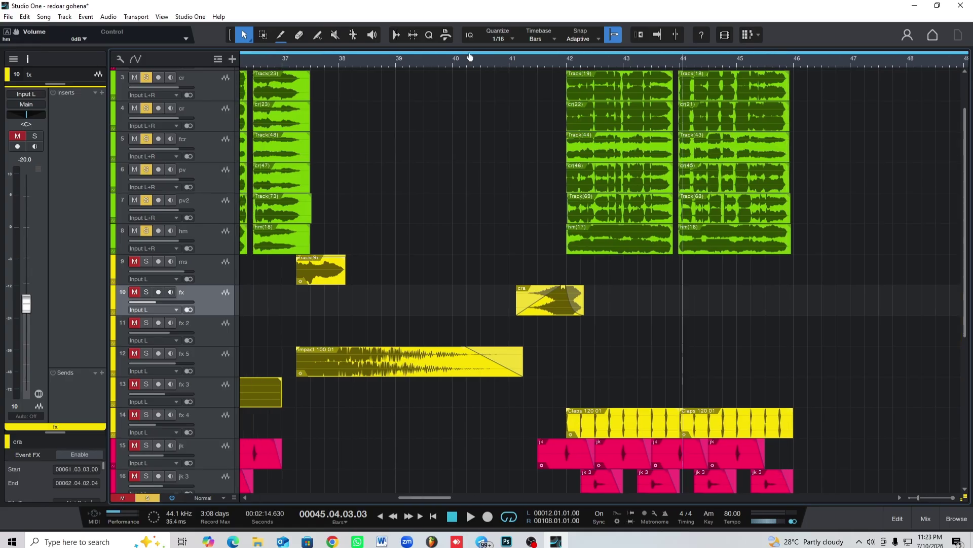
pyautogui.moveTo(512, 87); pyautogui.dragTo(349, 146)
pyautogui.scroll(-3, 349, 146)
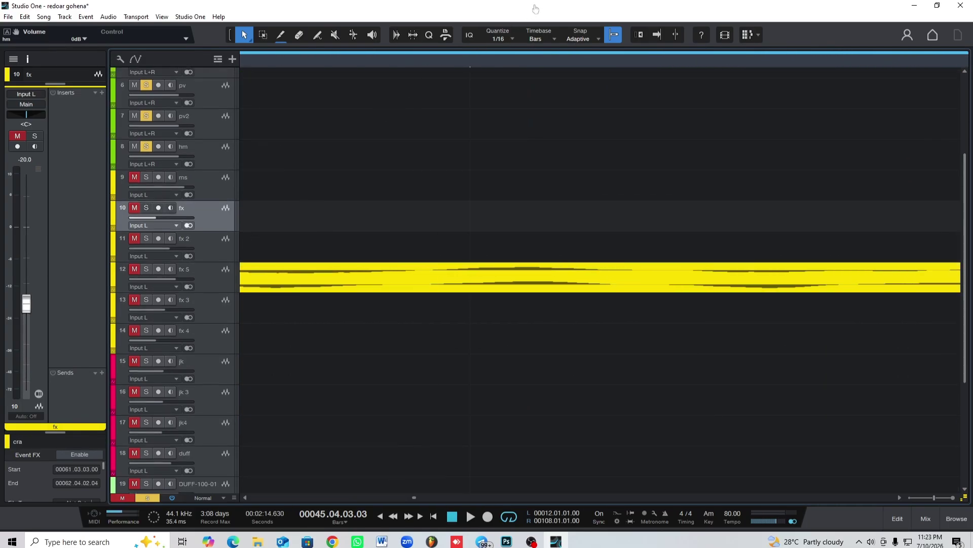
pyautogui.moveTo(519, 62); pyautogui.dragTo(552, 10)
pyautogui.scroll(-4, 553, 95)
pyautogui.scroll(4, 556, 92)
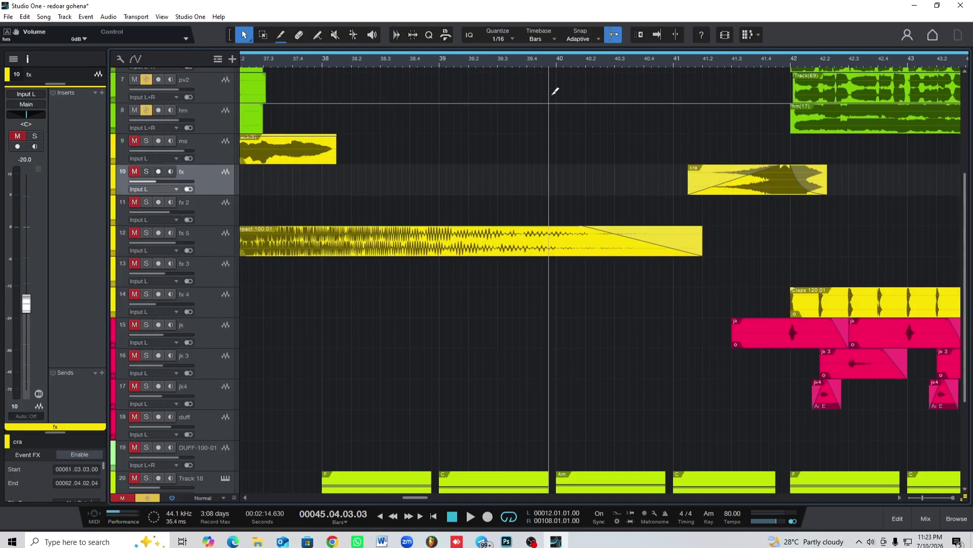
pyautogui.scroll(-10, 393, 133)
pyautogui.moveTo(422, 60)
pyautogui.mouseDown()
pyautogui.moveTo(560, 40)
pyautogui.moveTo(422, 42)
pyautogui.mouseUp()
pyautogui.scroll(8, 386, 119)
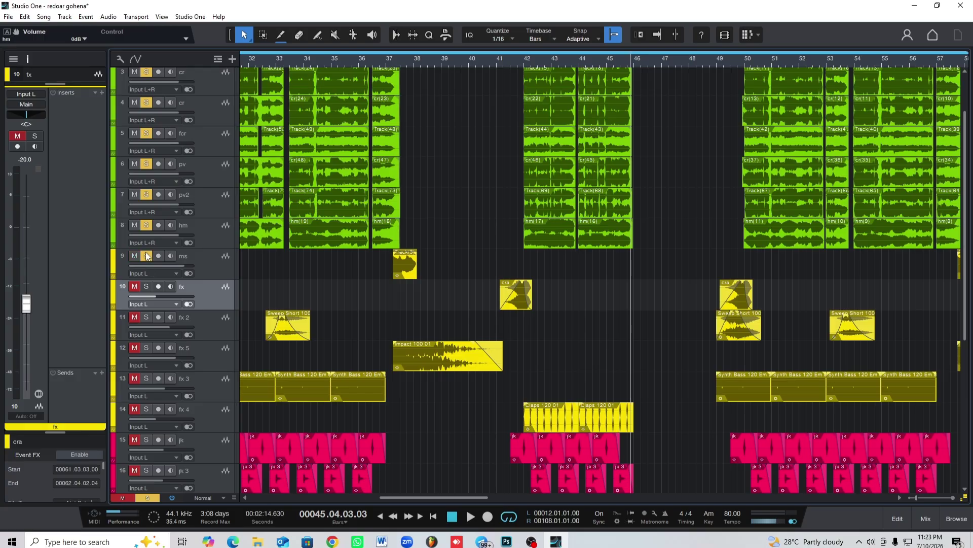
# - Solo ms, fx, fx 2 and fx 5 along with the backing vocals and listen from about bars 32 and 37
pyautogui.moveTo(146, 285); pyautogui.dragTo(149, 320)
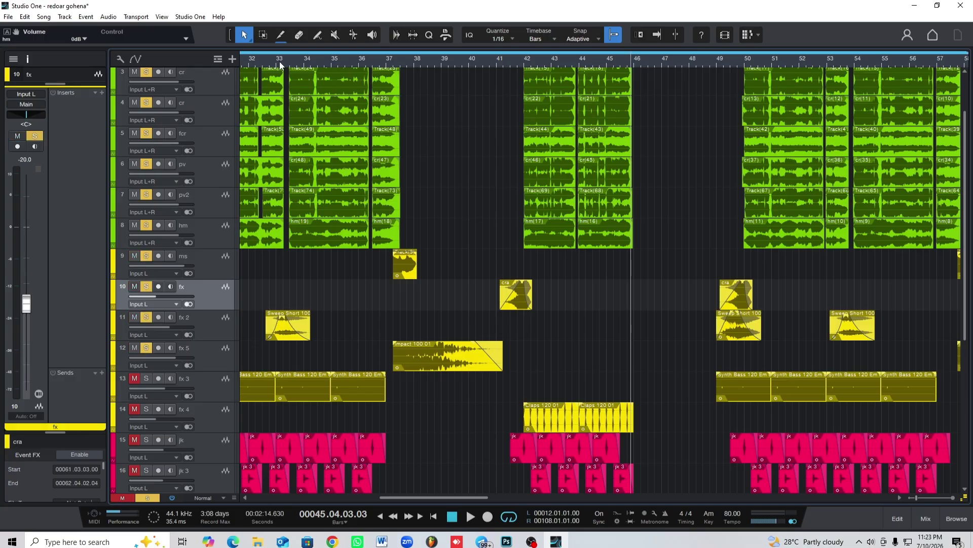
pyautogui.click(264, 59)
pyautogui.press('space')
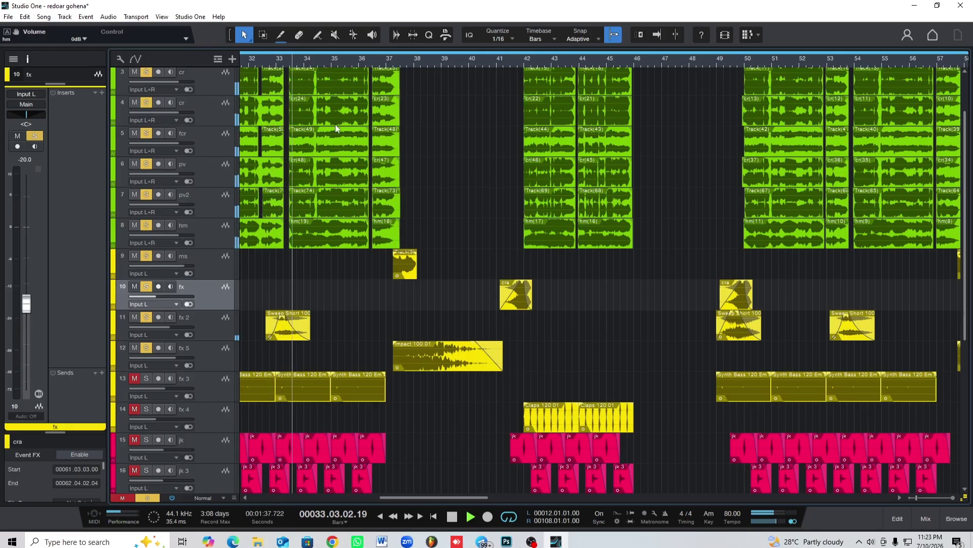
pyautogui.click(380, 64)
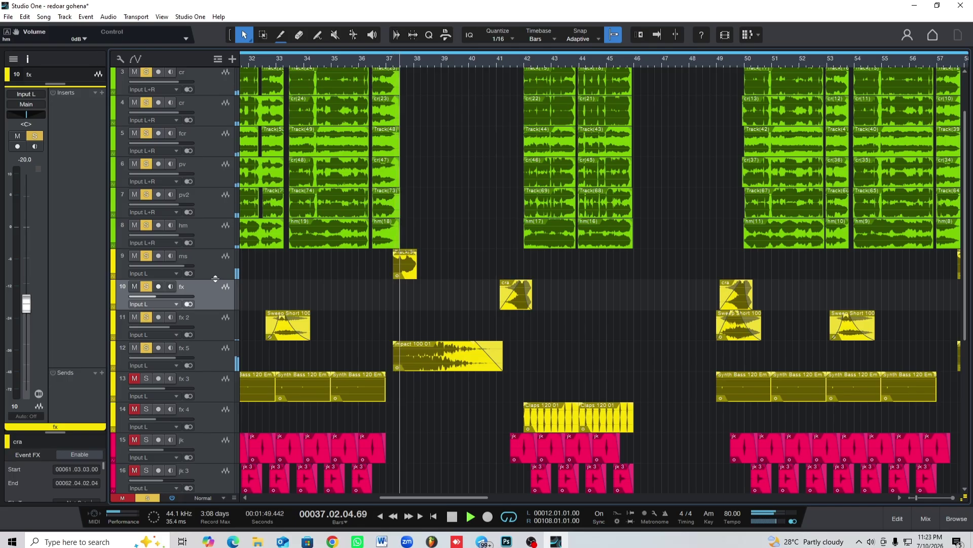
pyautogui.press('space')
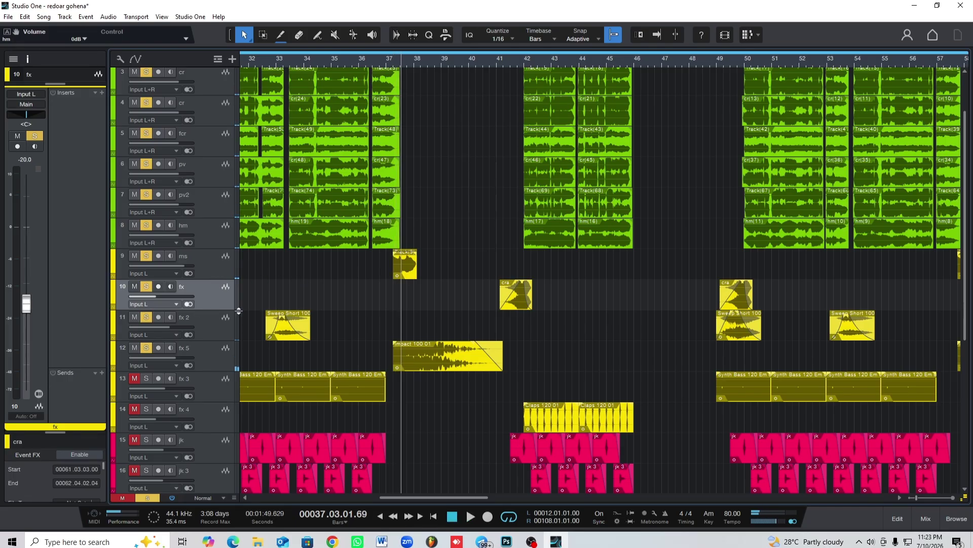
# - Leave only ms and fx soloed and listen to the ms clip around bar 37
pyautogui.click(146, 255)
pyautogui.scroll(1, 147, 93)
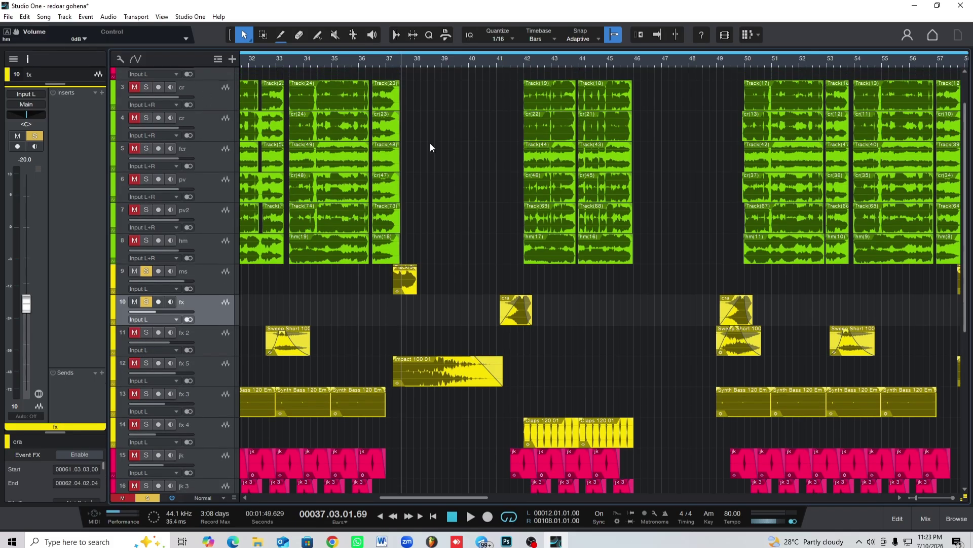
pyautogui.click(387, 61)
pyautogui.press('space')
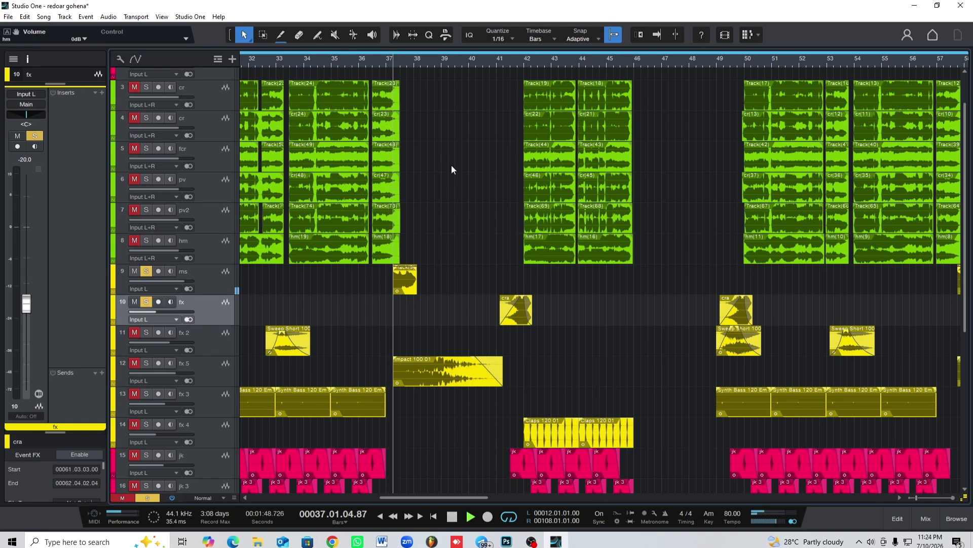
pyautogui.click(338, 61)
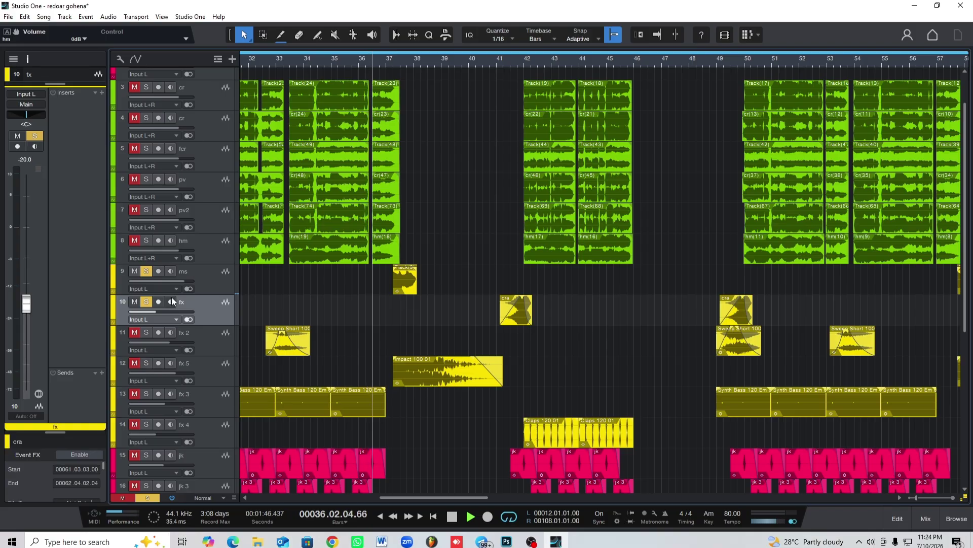
pyautogui.moveTo(397, 63); pyautogui.dragTo(421, 111)
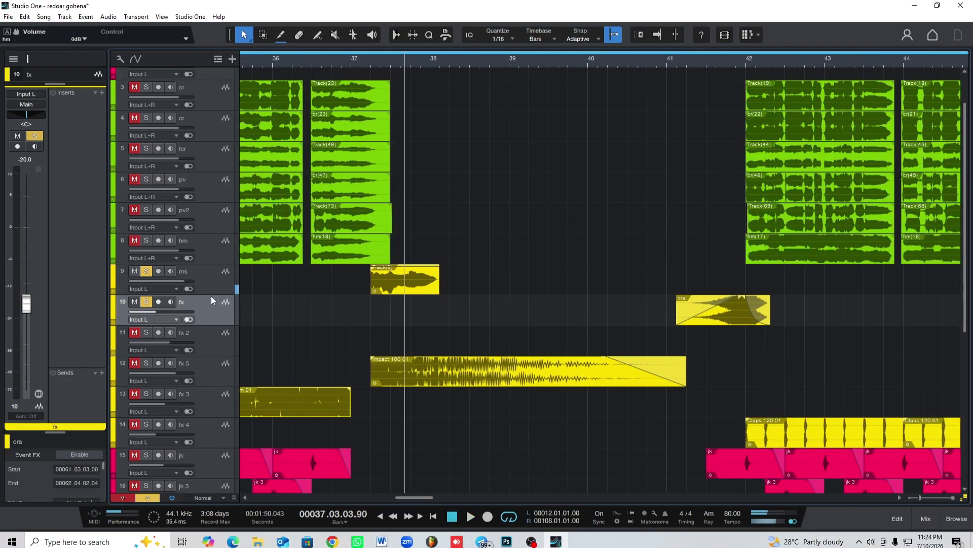
# - Open the last FabFilter Pro-Q 3 insert on the ms track and listen to the ms clip from about bar 37
pyautogui.click(215, 277)
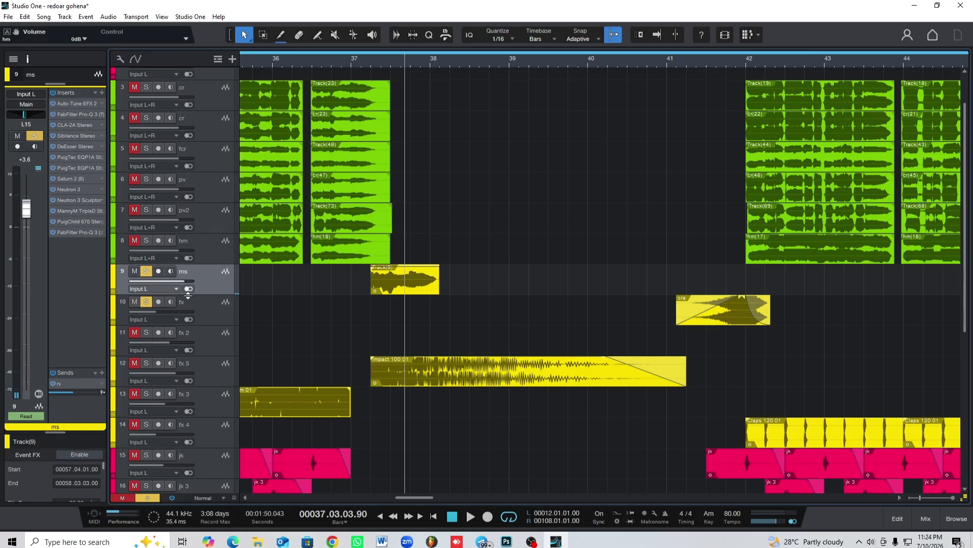
pyautogui.click(77, 233)
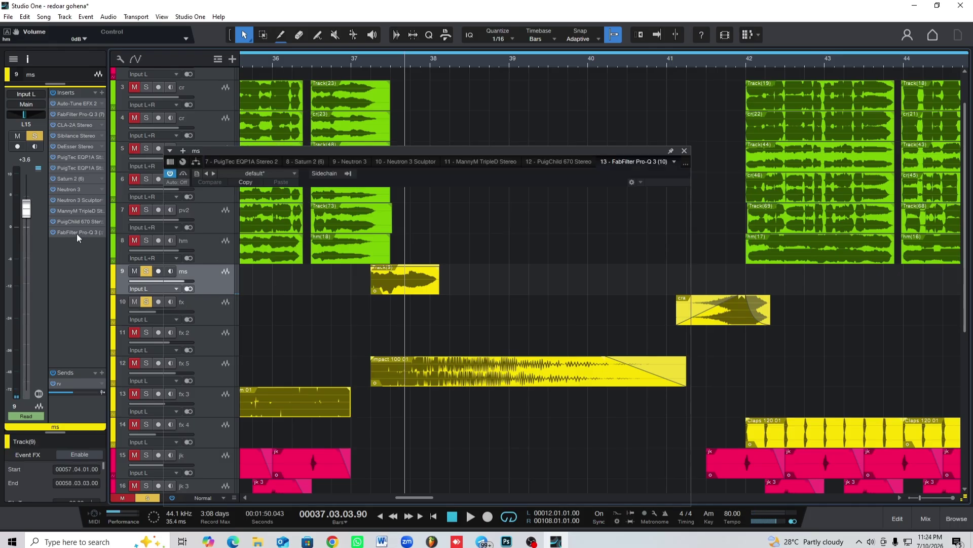
pyautogui.click(390, 57)
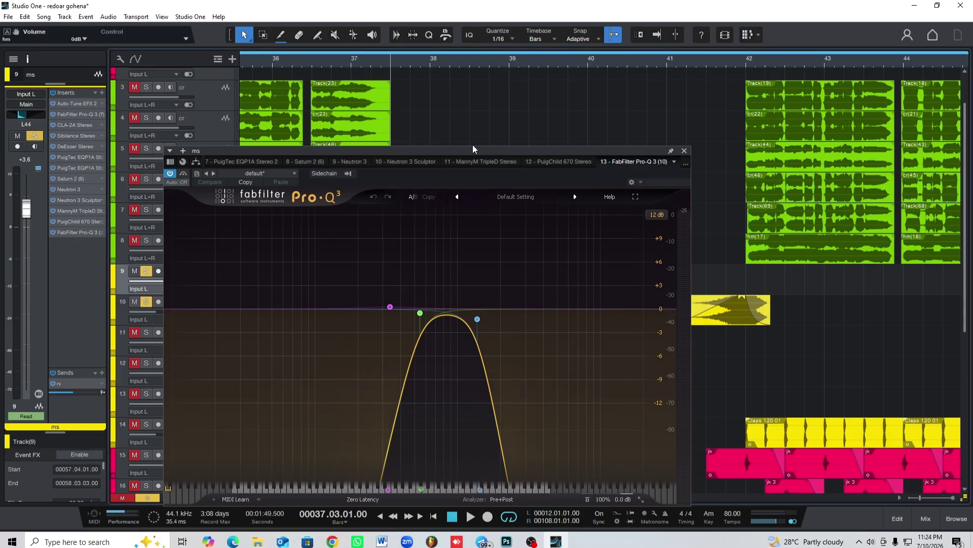
pyautogui.press('space')
pyautogui.press('space')
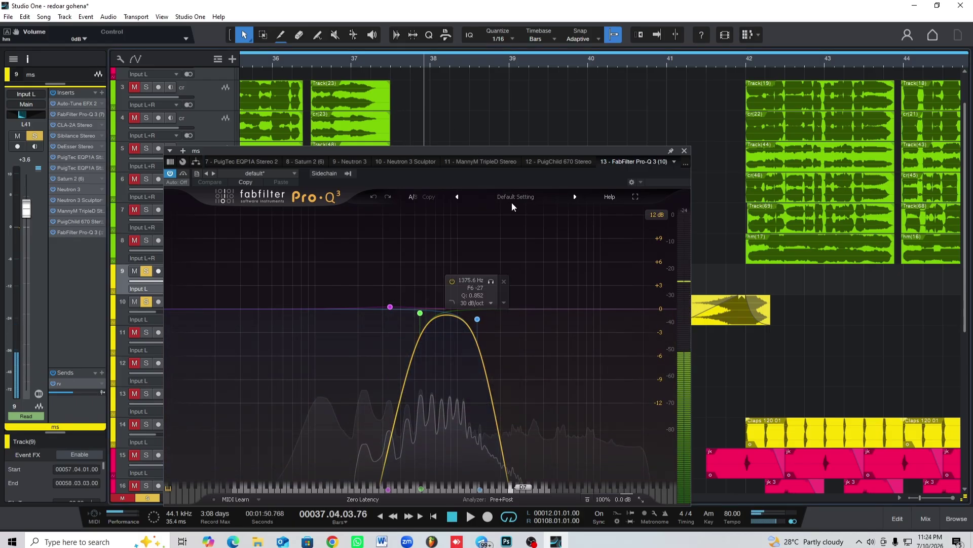
# - Look through the Pro-Q 3 preset list as far as the Phone preset, and close the plugin window
pyautogui.click(531, 195)
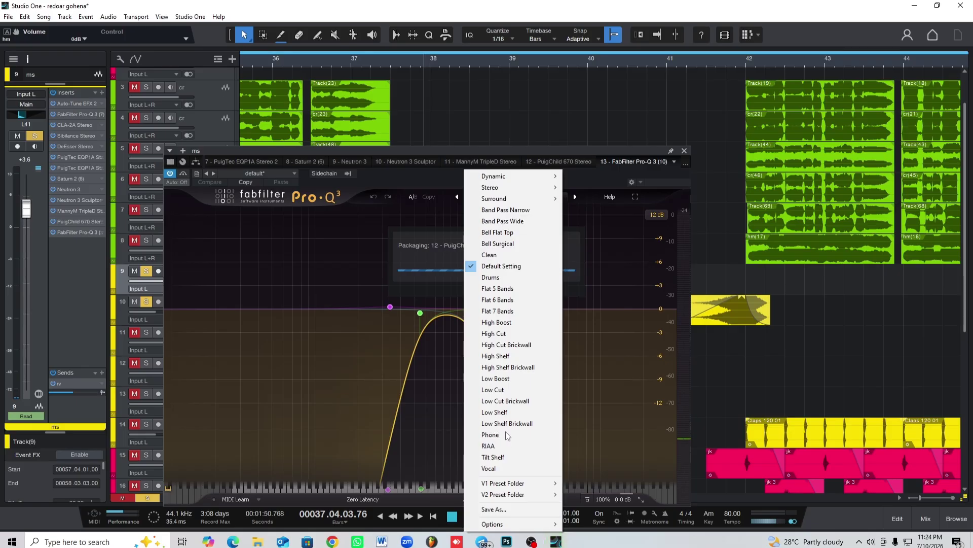
pyautogui.click(685, 150)
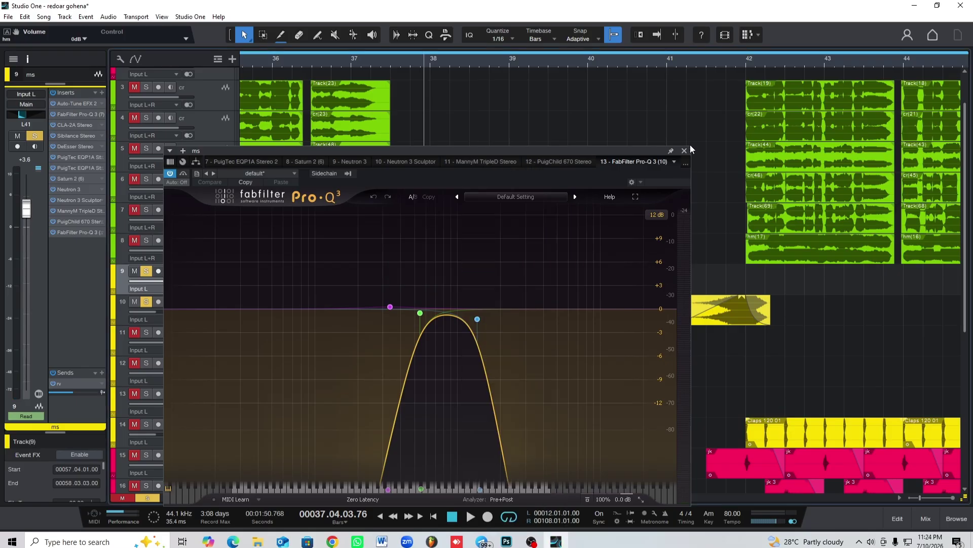
pyautogui.click(684, 151)
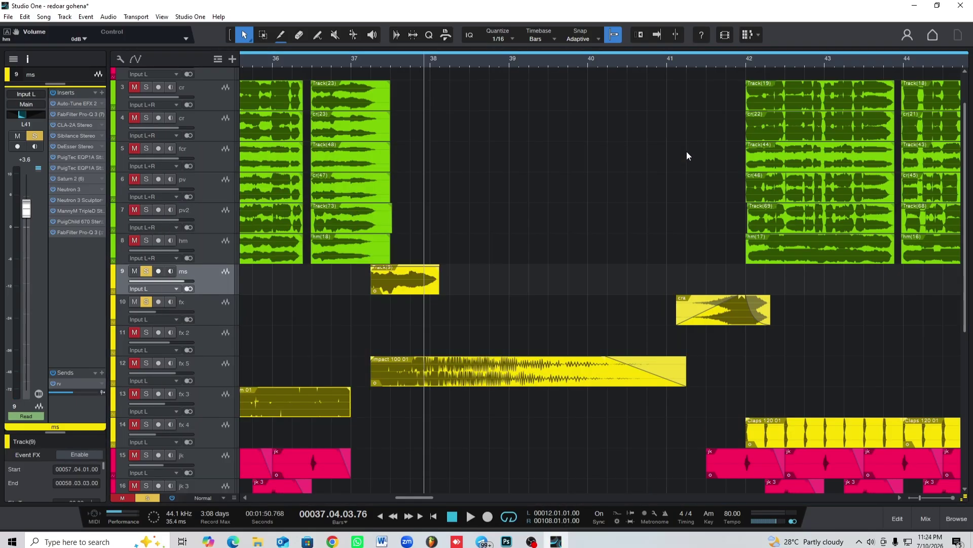
# - Listen to the soloed fx clip from about bar 41
pyautogui.rightClick(205, 281)
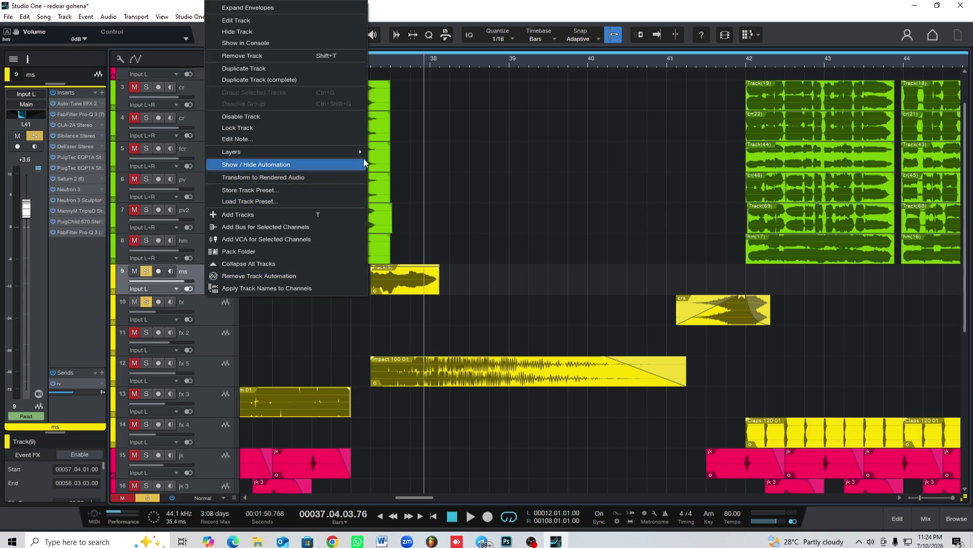
pyautogui.click(489, 133)
pyautogui.moveTo(465, 64); pyautogui.dragTo(492, 49)
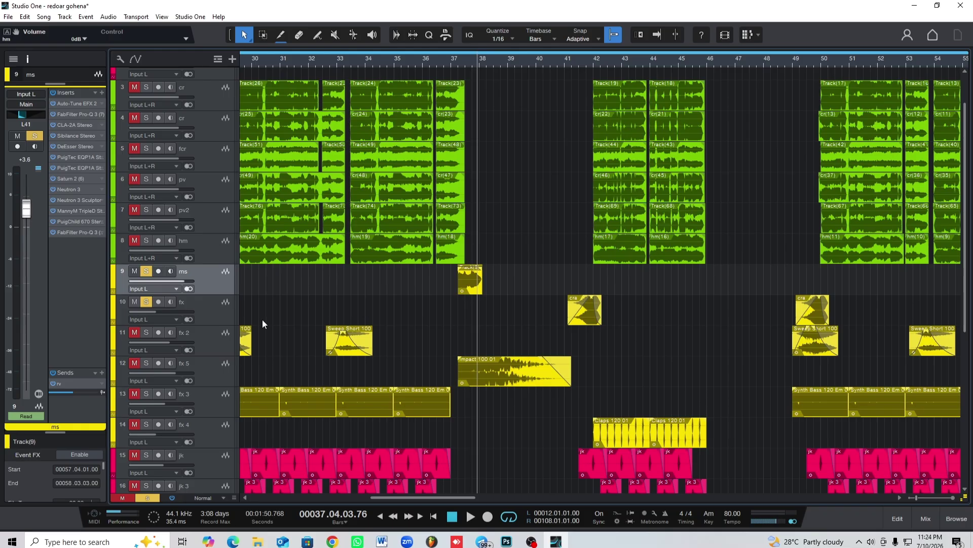
pyautogui.click(566, 62)
pyautogui.press('space')
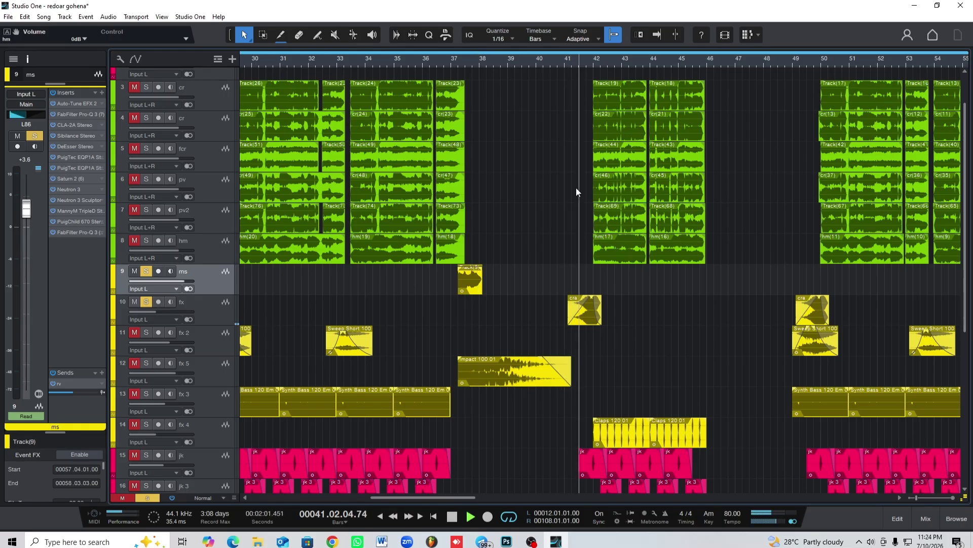
pyautogui.press('space')
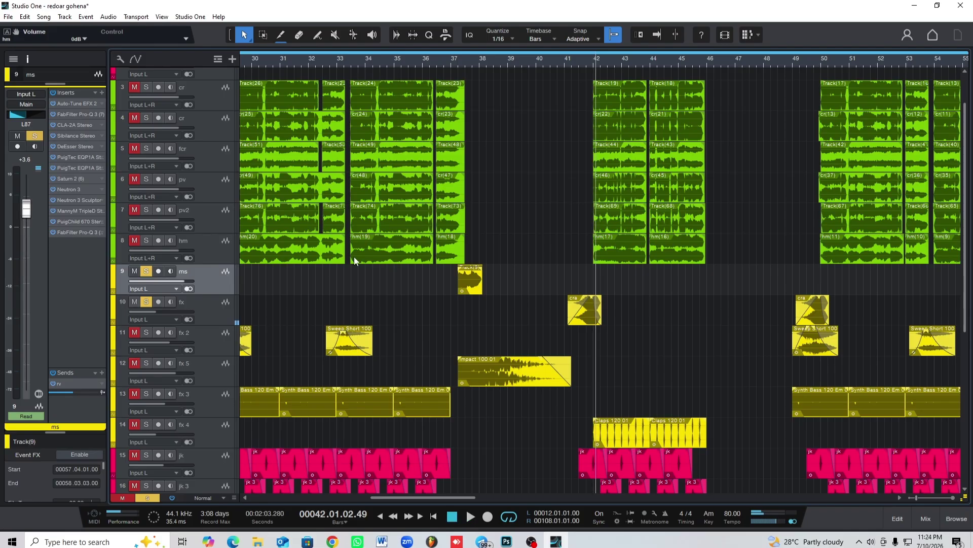
# - Add fx 2 to the soloed tracks and listen to its sweep from about bar 32
pyautogui.scroll(1, 580, 173)
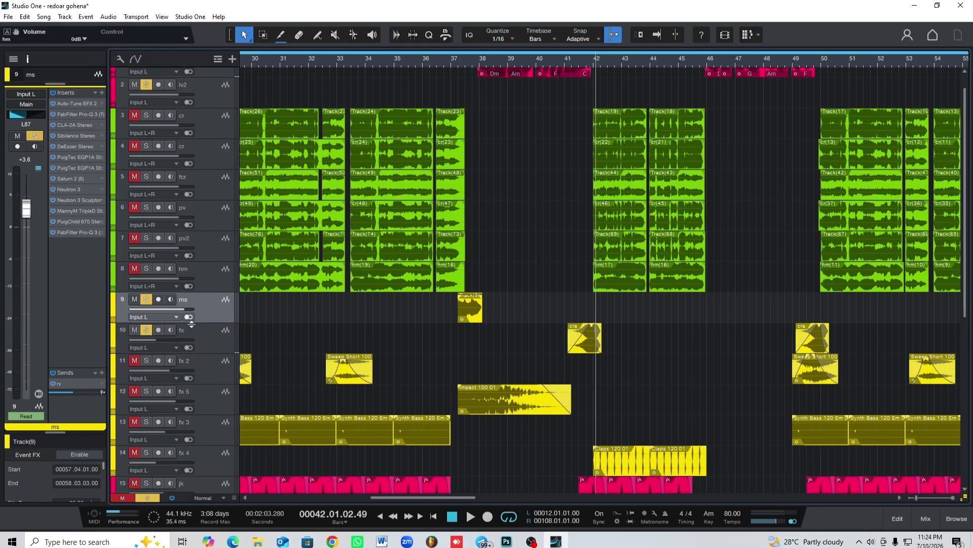
pyautogui.scroll(-1, 217, 325)
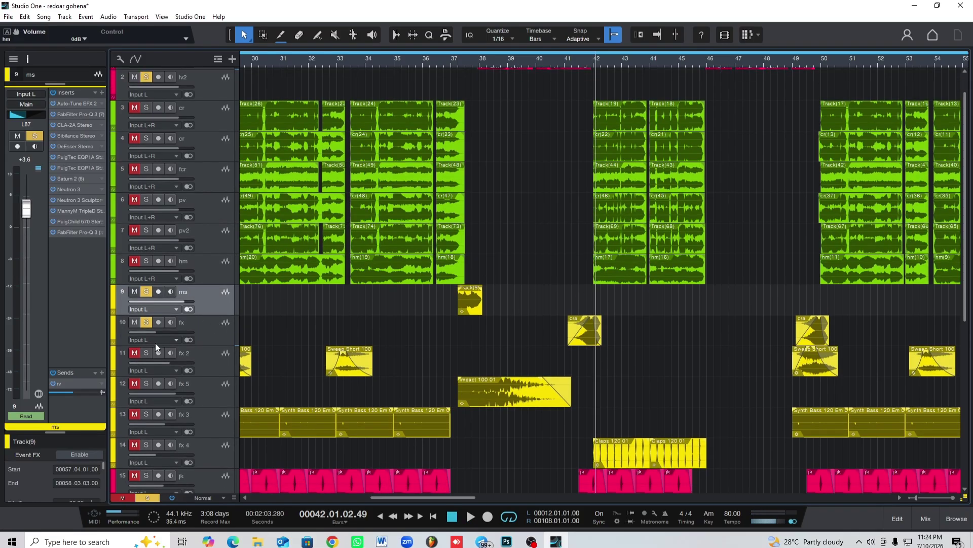
pyautogui.click(333, 63)
pyautogui.press('space')
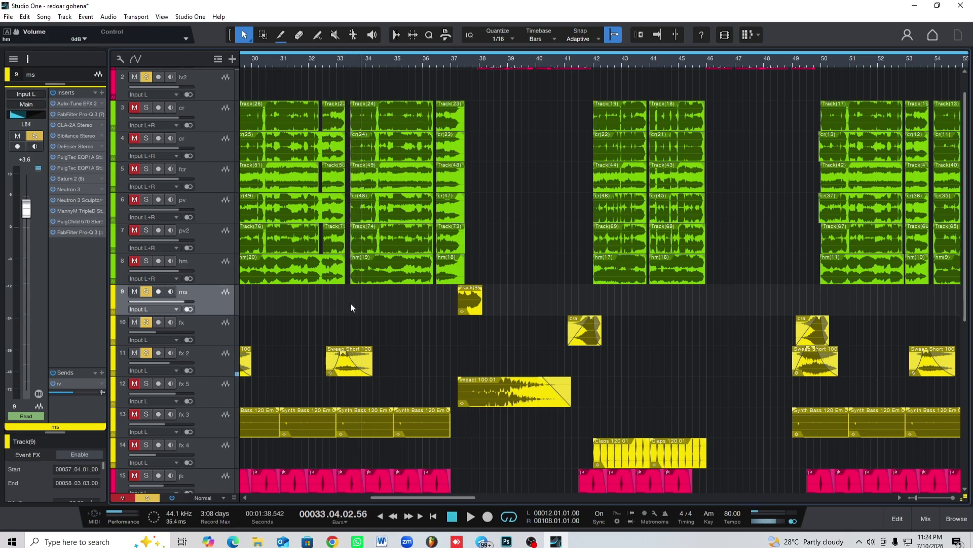
# - Add fx 5 to the soloed tracks and listen to its impact clip together with ms from about bar 37
pyautogui.scroll(-3, 351, 307)
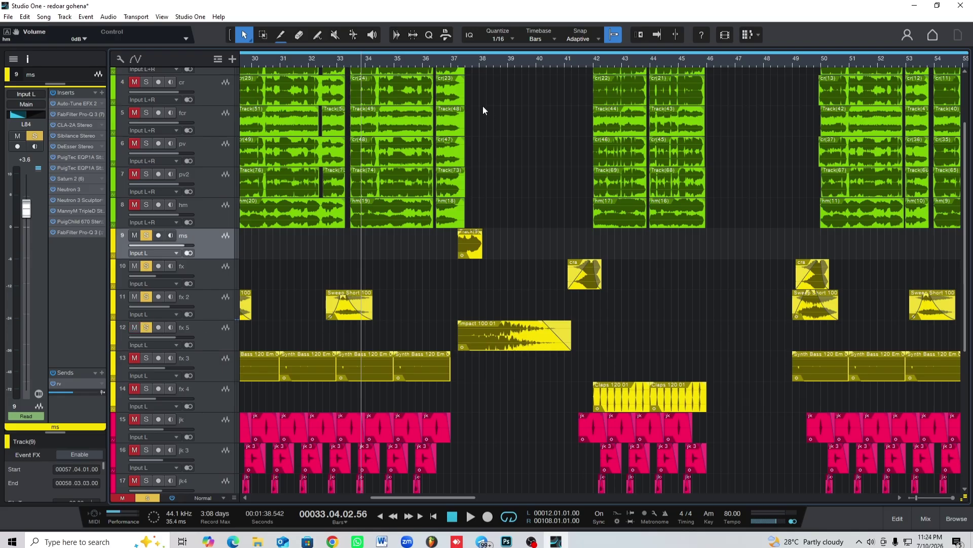
pyautogui.click(462, 67)
pyautogui.press('space')
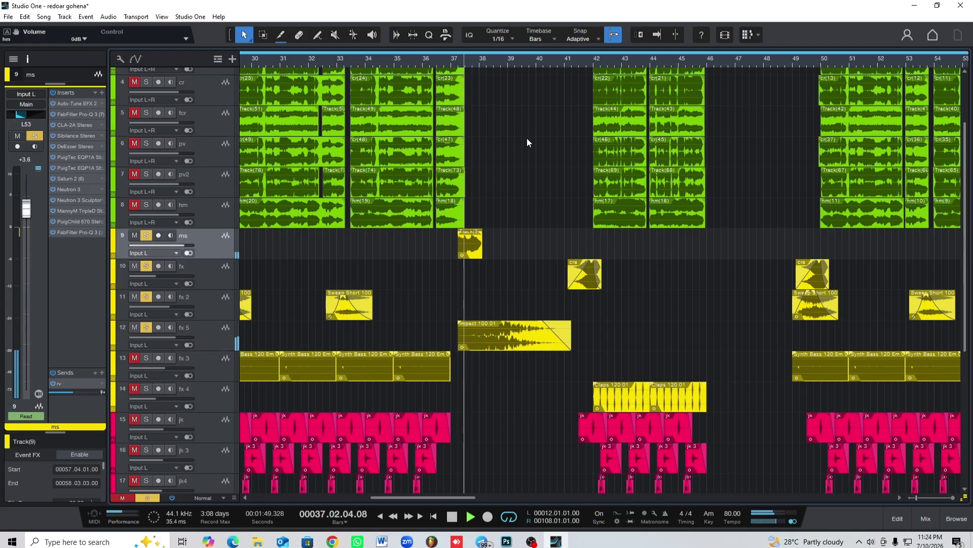
pyautogui.click(451, 60)
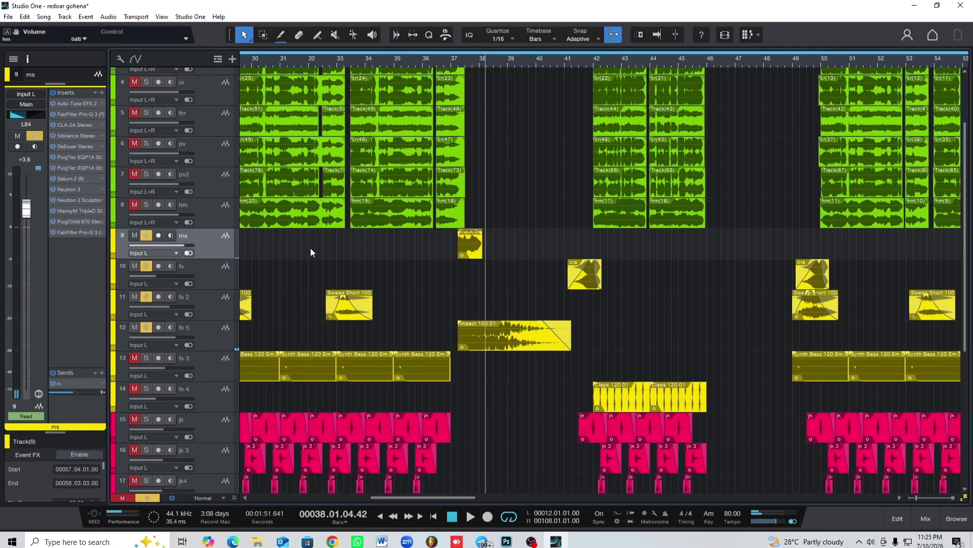
# - Add fx 3 to the soloed tracks and listen to its synth bass clips from about bar 29
pyautogui.moveTo(501, 61); pyautogui.dragTo(500, 45)
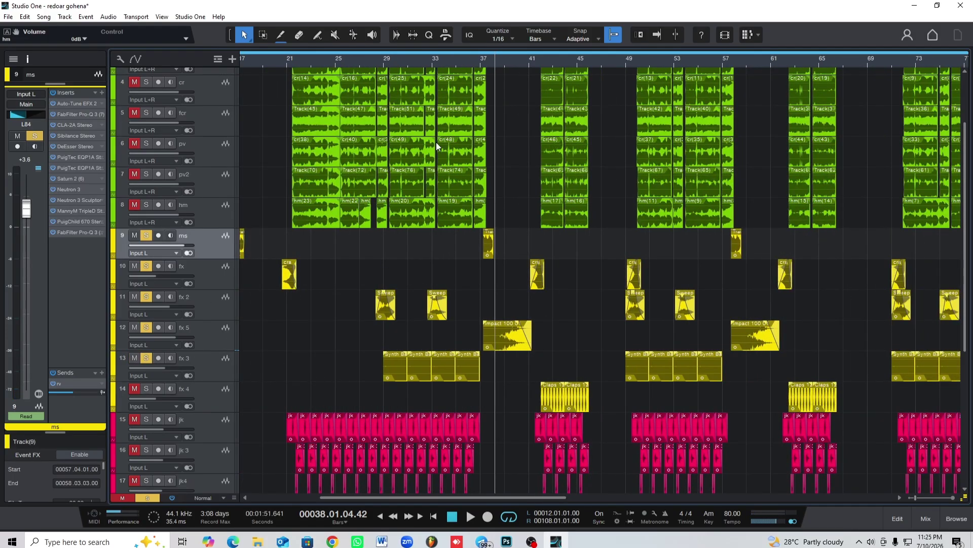
pyautogui.click(385, 57)
pyautogui.press('space')
pyautogui.moveTo(388, 57); pyautogui.dragTo(389, 74)
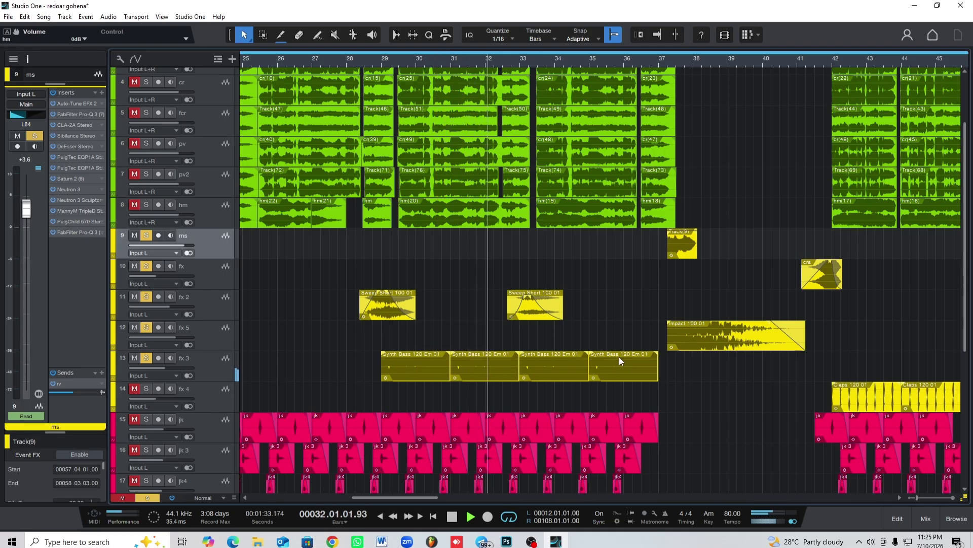
pyautogui.moveTo(475, 59); pyautogui.dragTo(508, 51)
pyautogui.press('space')
# - Solo fx 4 temporarily, listen to its claps from about bar 42, and remove its solo
pyautogui.scroll(-1, 345, 319)
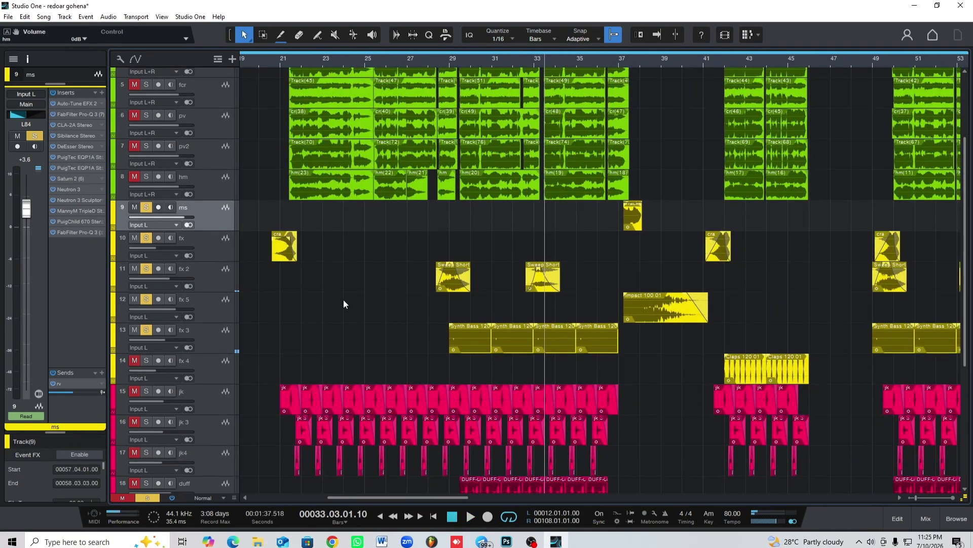
pyautogui.scroll(-1, 324, 299)
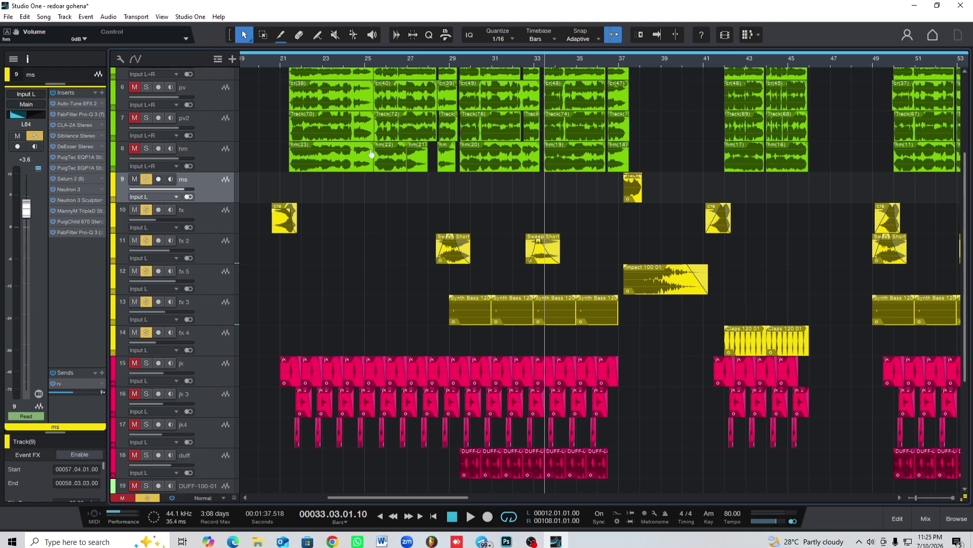
pyautogui.click(731, 64)
pyautogui.press('space')
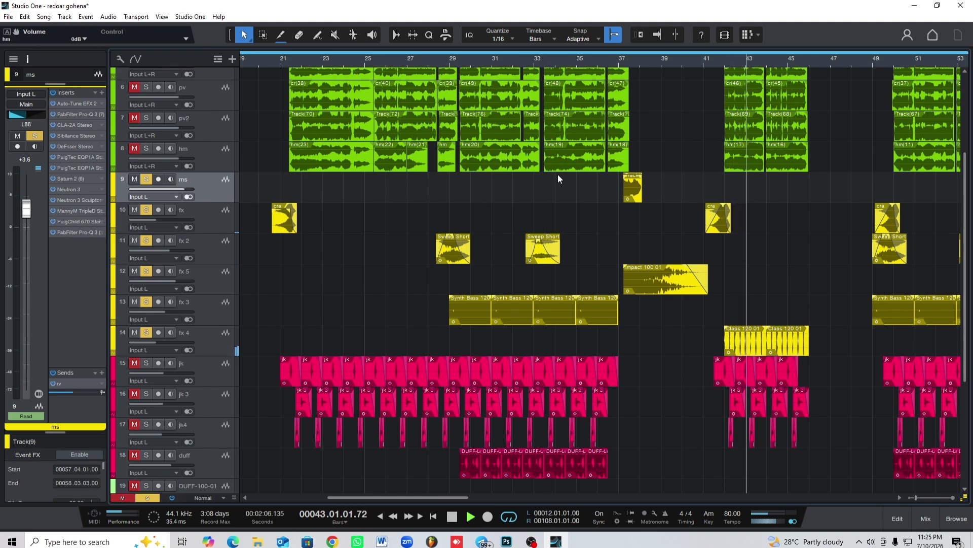
pyautogui.press('space')
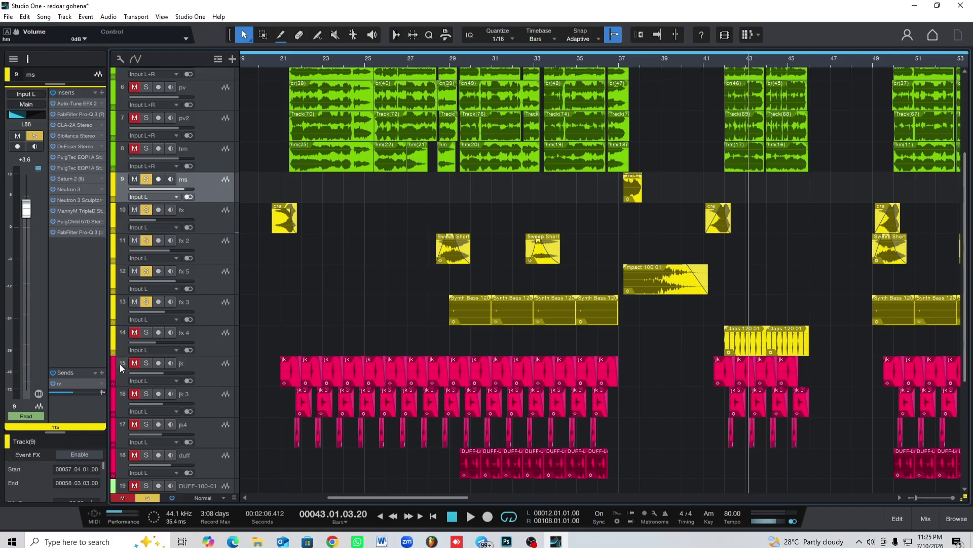
# - Solo jk, jk 3, jk4 and duff one after another while listening from about bar 21
pyautogui.click(276, 63)
pyautogui.press('space')
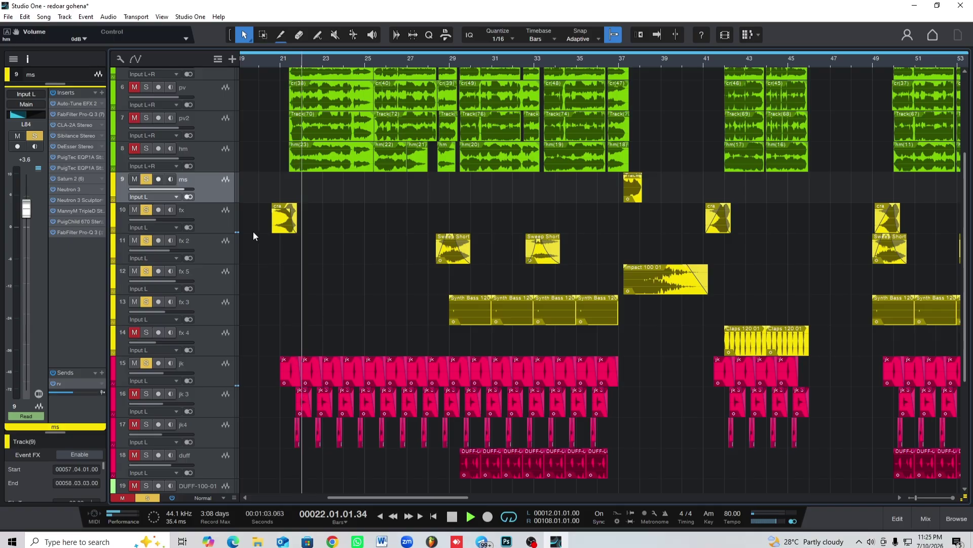
pyautogui.click(146, 393)
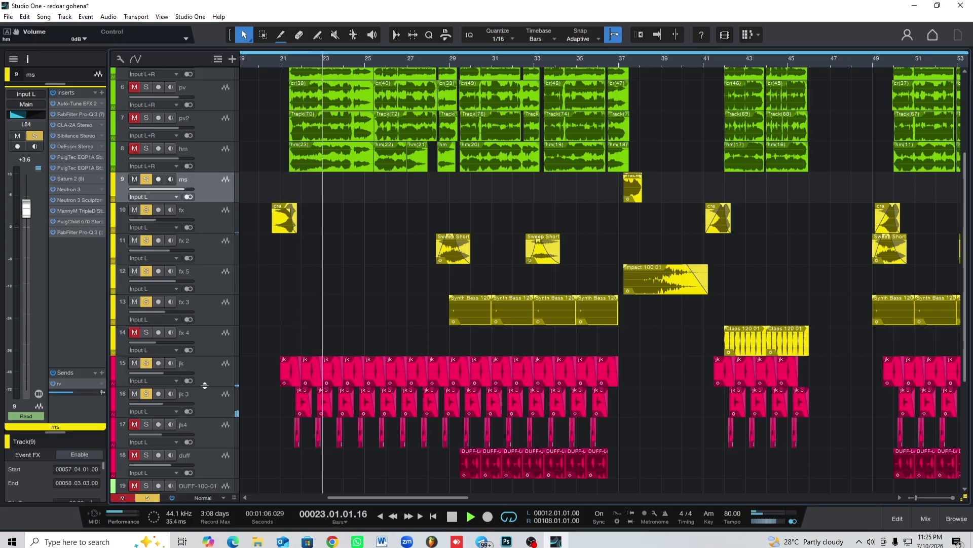
pyautogui.click(145, 424)
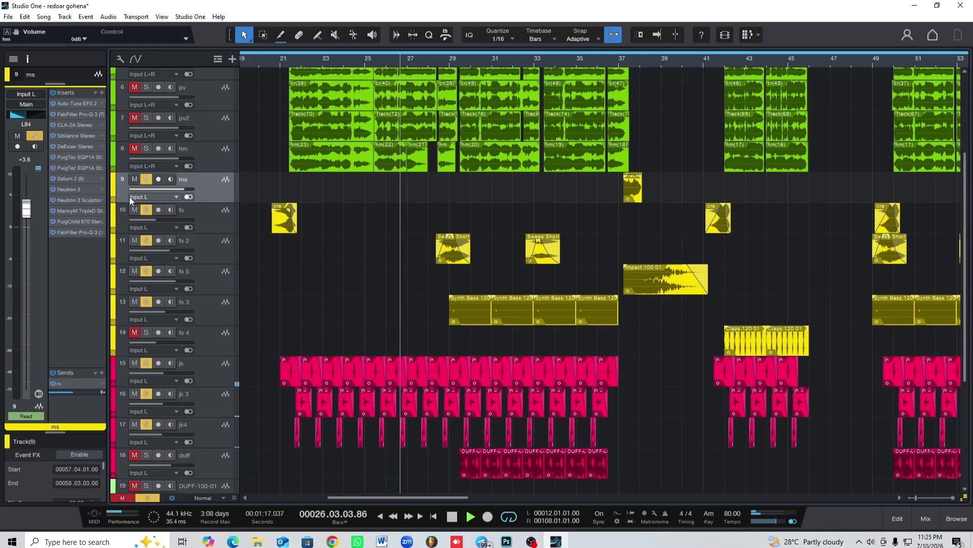
pyautogui.scroll(-1, 331, 327)
pyautogui.scroll(-2, 331, 327)
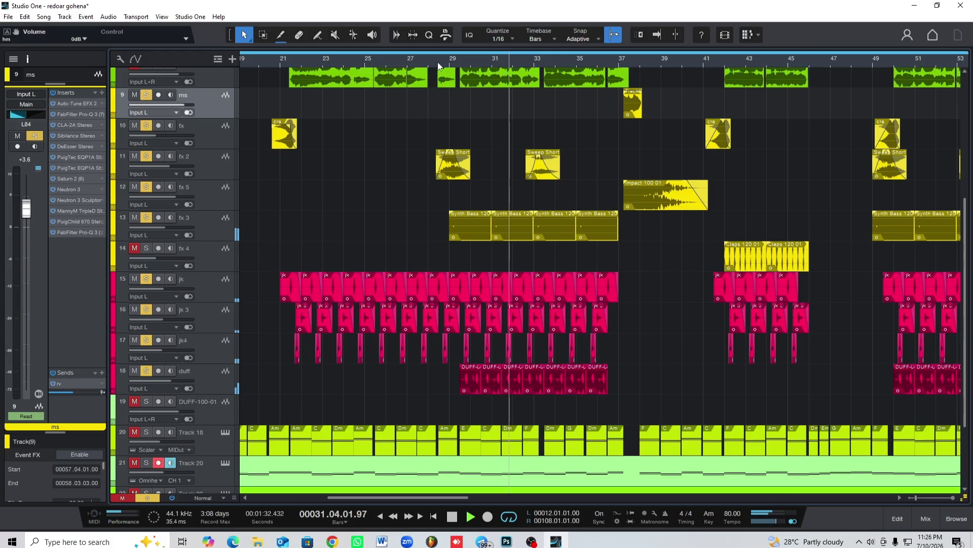
# - Solo all the backing vocal tracks from cr to hm during playback, and show the whole arrangement in the overview track size
pyautogui.scroll(-5, 459, 58)
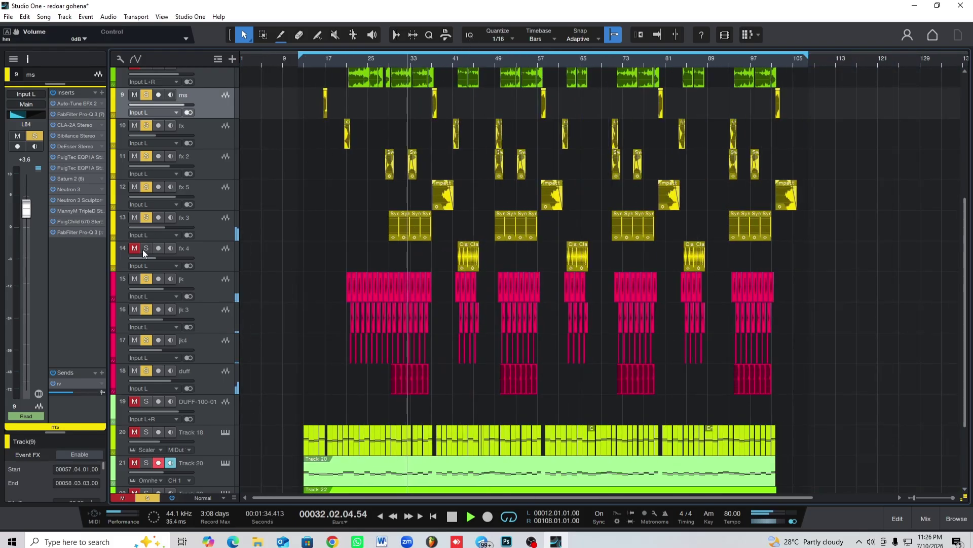
pyautogui.scroll(6, 276, 186)
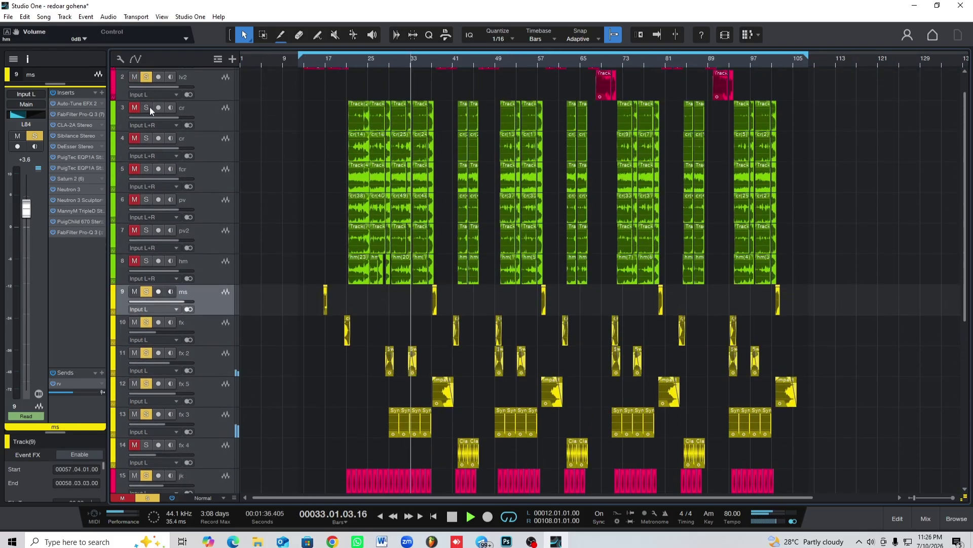
pyautogui.moveTo(147, 108); pyautogui.dragTo(147, 245)
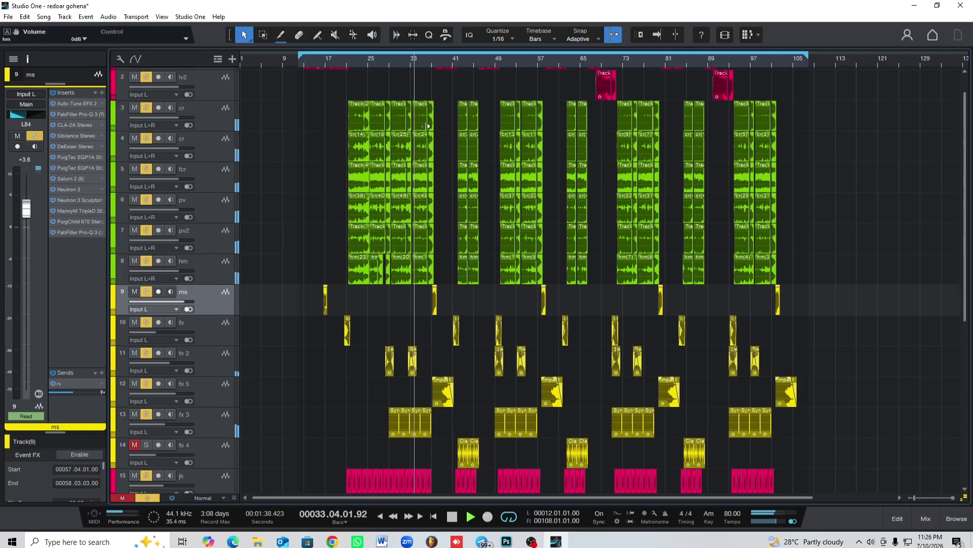
pyautogui.scroll(-1, 506, 140)
pyautogui.scroll(-3, 506, 146)
pyautogui.scroll(-1, 505, 145)
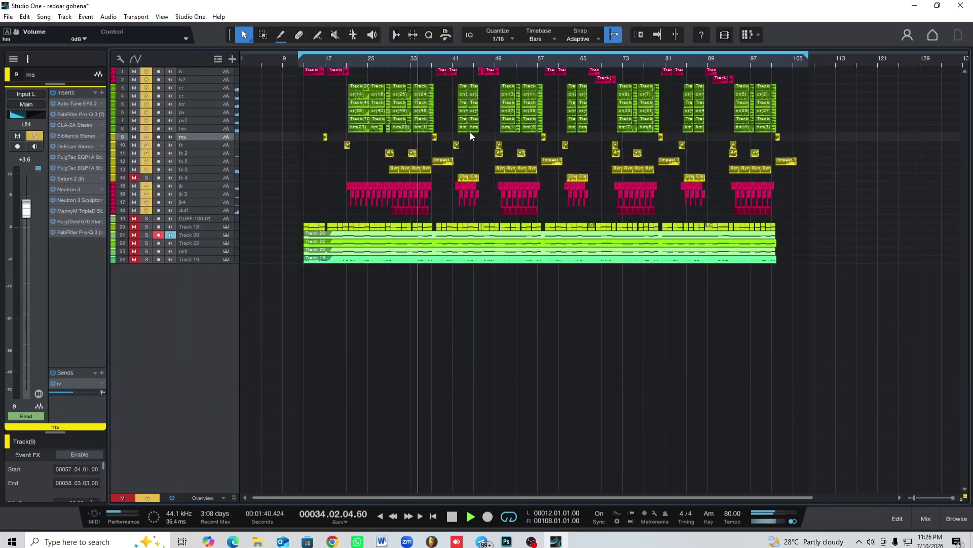
# - Listen to the soloed vocals, effects and rhythm tracks together from bar 37
pyautogui.click(431, 60)
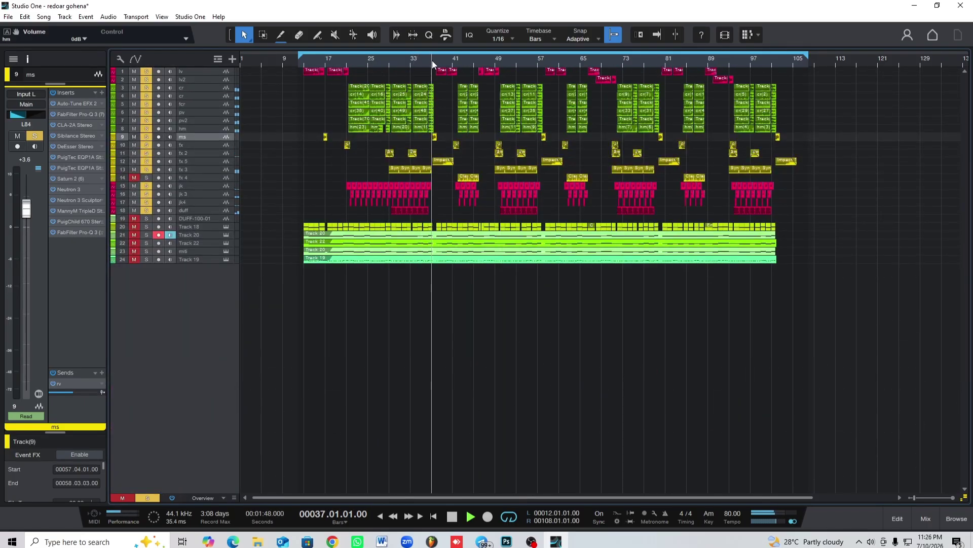
pyautogui.scroll(3, 439, 72)
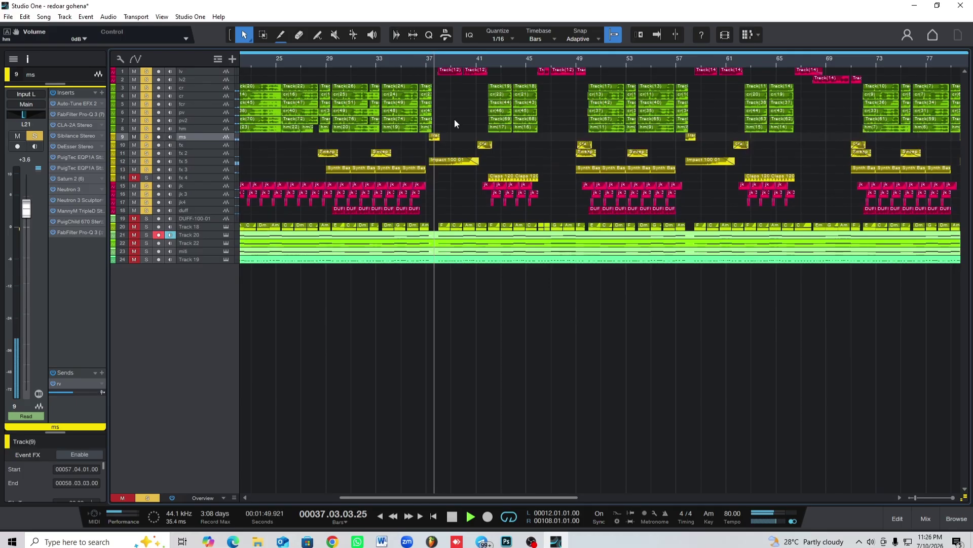
pyautogui.scroll(-4, 359, 70)
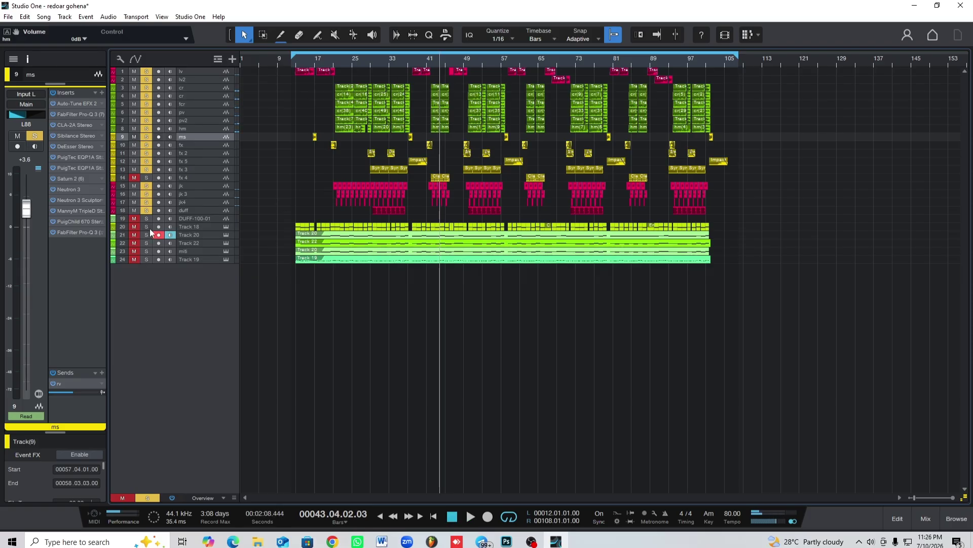
# - Add Track 20, Track 22, miti and Track 19 to the soloed tracks and play from about bar 40
pyautogui.scroll(3, 245, 246)
pyautogui.scroll(-6, 281, 195)
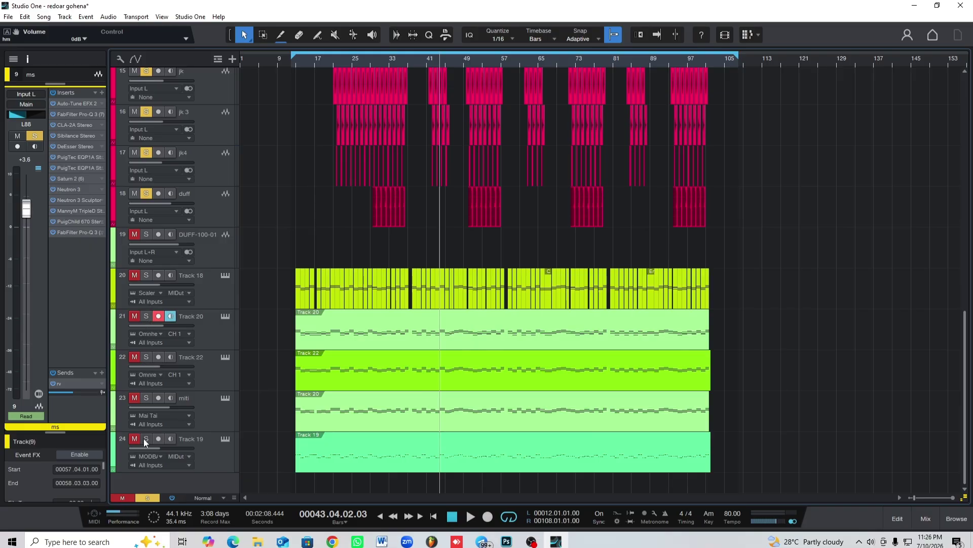
pyautogui.click(145, 315)
pyautogui.click(315, 60)
pyautogui.click(423, 60)
pyautogui.press('space')
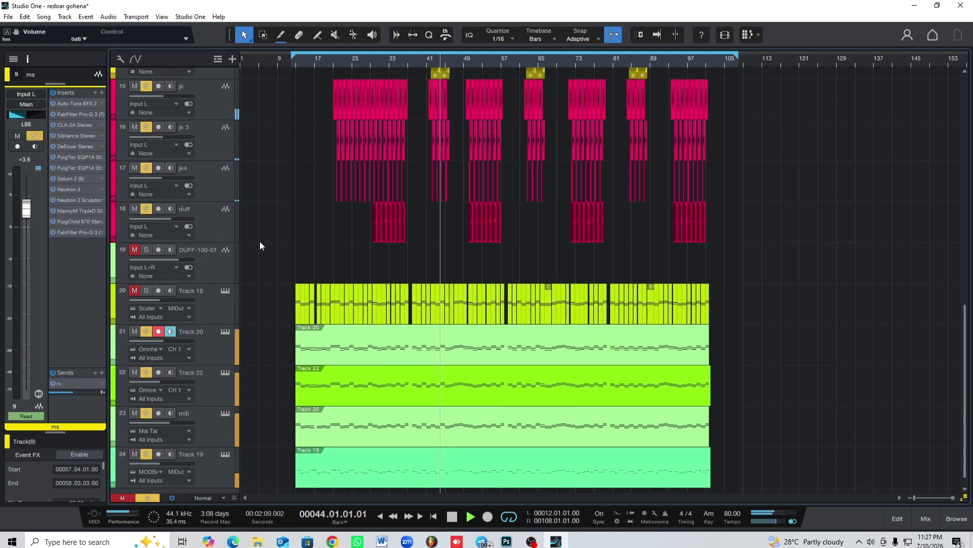
# - Inspect the ValhallaRoom reverb behind the ms track's rv send during playback, and close it
pyautogui.scroll(8, 297, 228)
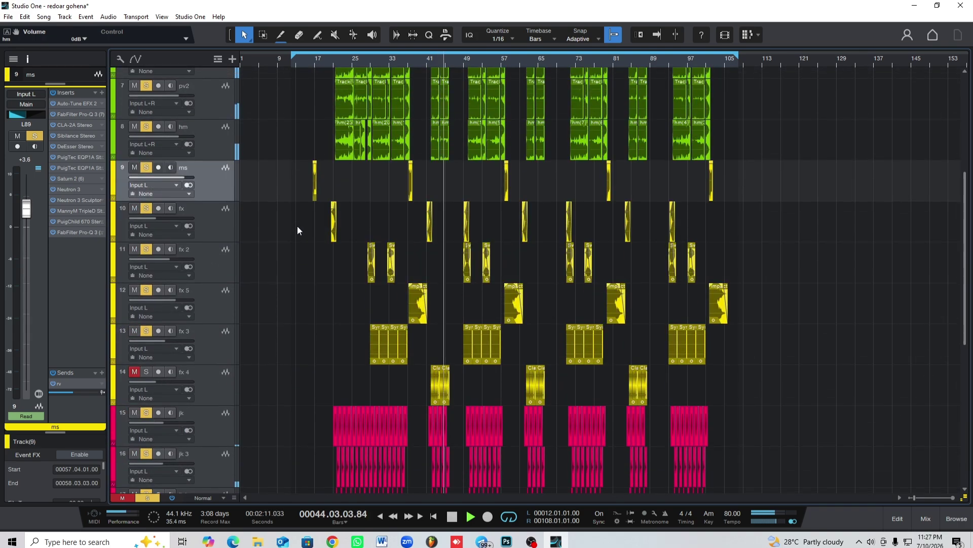
pyautogui.scroll(6, 297, 228)
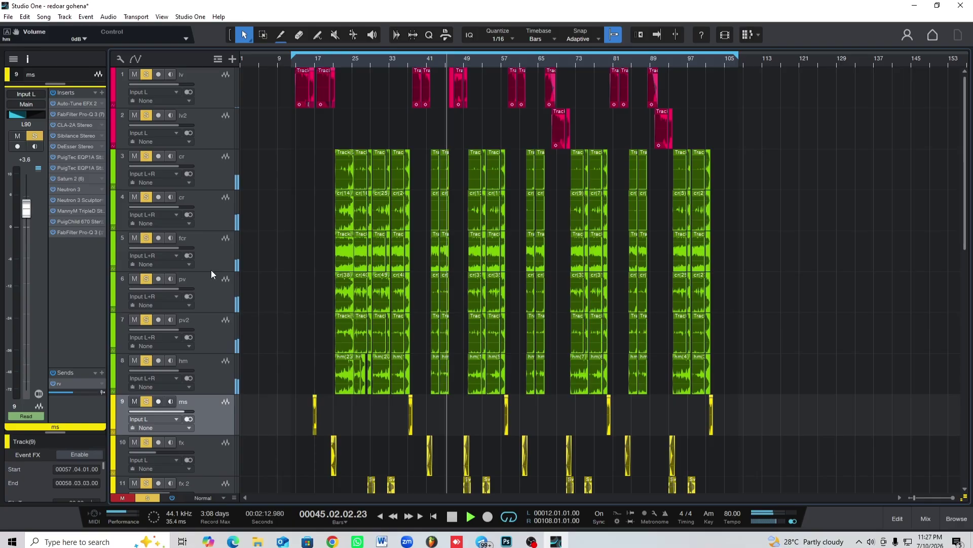
pyautogui.doubleClick(76, 380)
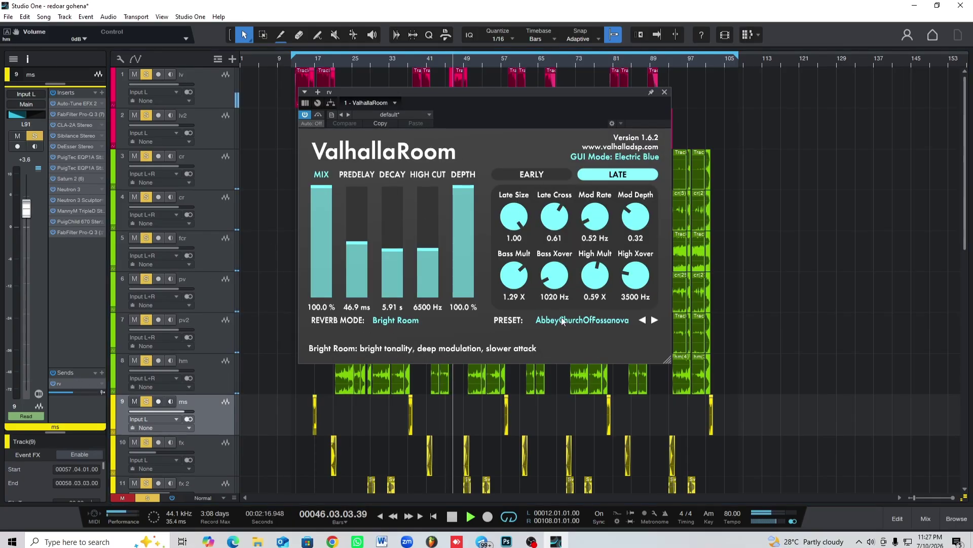
pyautogui.click(666, 92)
pyautogui.scroll(-5, 251, 243)
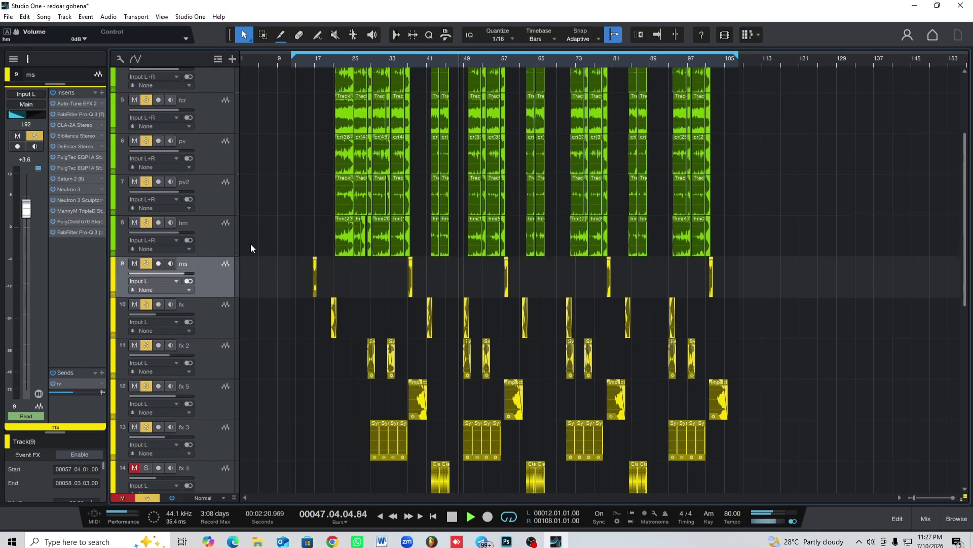
pyautogui.scroll(-4, 283, 236)
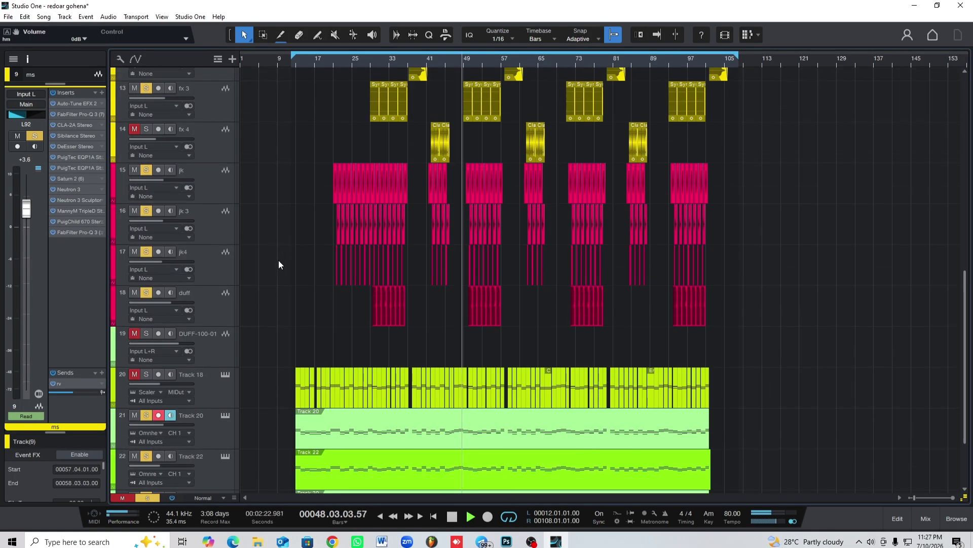
# - Select the first cr track and inspect the H-Delay Stereo plugin behind its dely send during playback
pyautogui.scroll(3, 273, 238)
pyautogui.click(213, 109)
pyautogui.scroll(1, 219, 115)
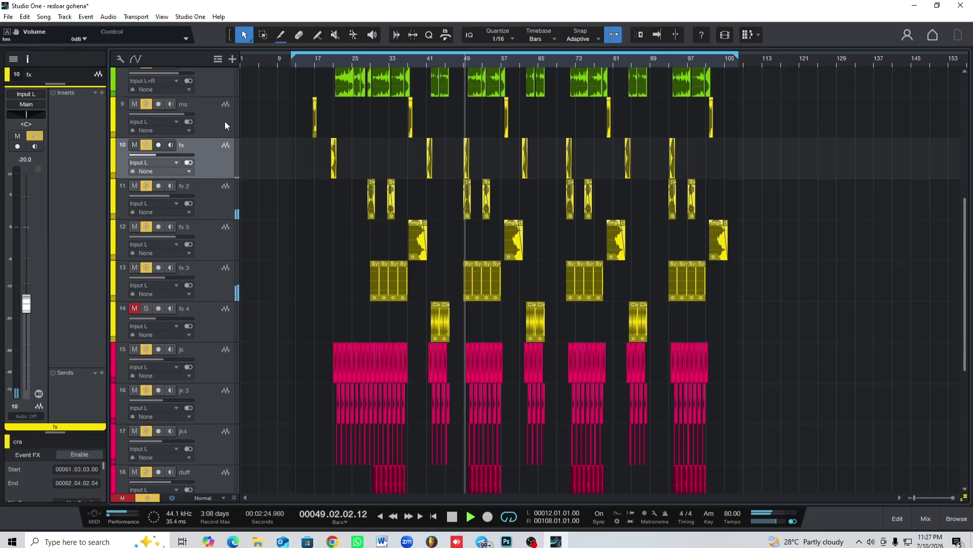
pyautogui.scroll(4, 224, 121)
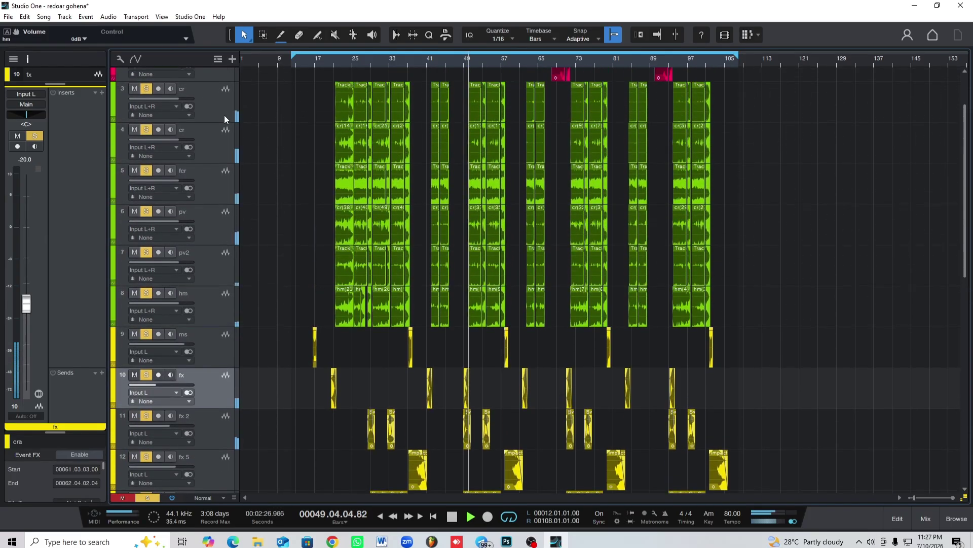
pyautogui.scroll(1, 224, 115)
pyautogui.click(222, 124)
pyautogui.click(222, 145)
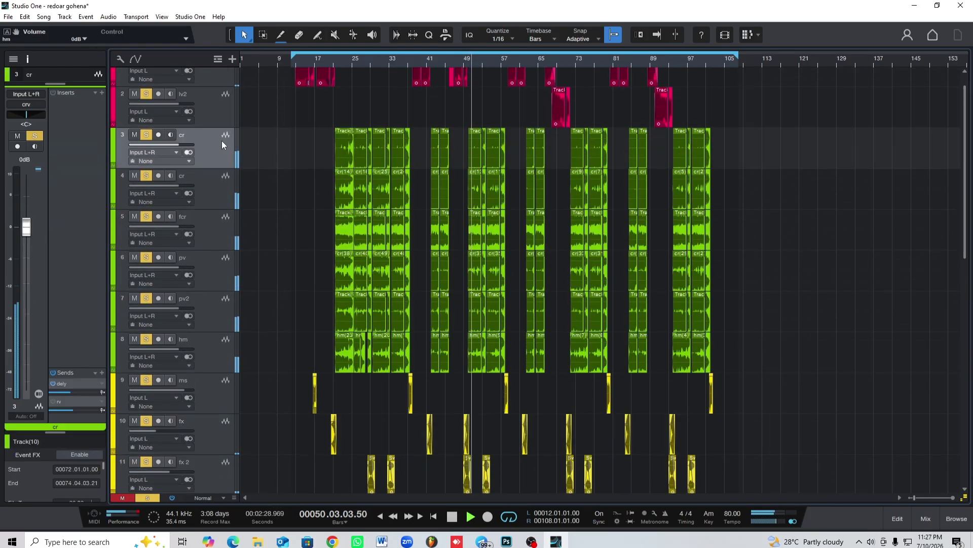
pyautogui.doubleClick(72, 383)
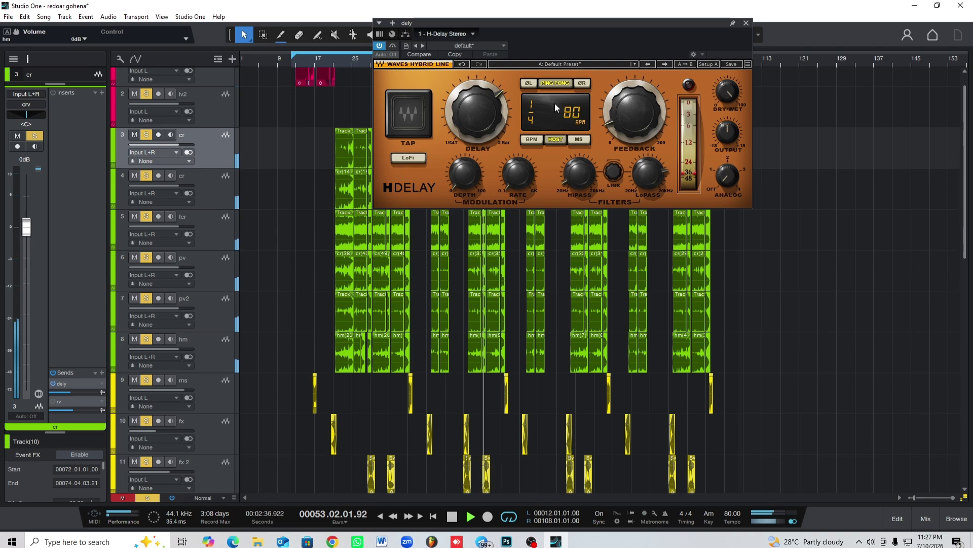
pyautogui.click(747, 24)
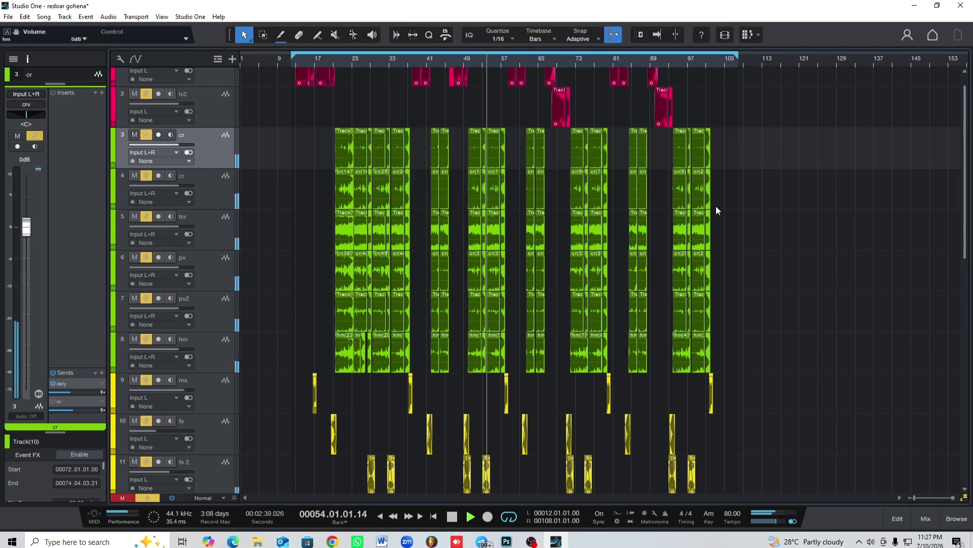
# - Review the mixer channels through to the rv, dely, crv and Main channels, close the mixer, and stop playback
pyautogui.scroll(-3, 716, 205)
pyautogui.click(926, 518)
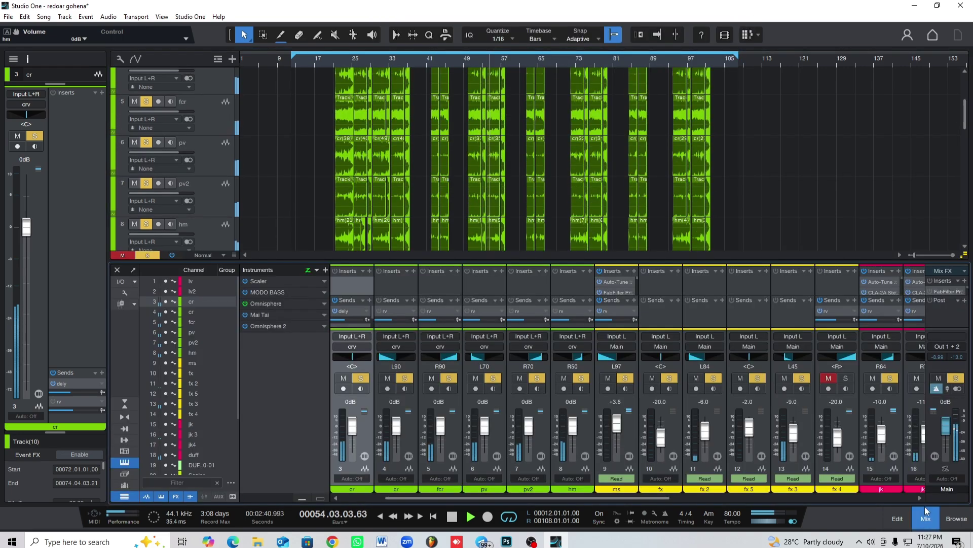
pyautogui.moveTo(650, 499); pyautogui.dragTo(962, 454)
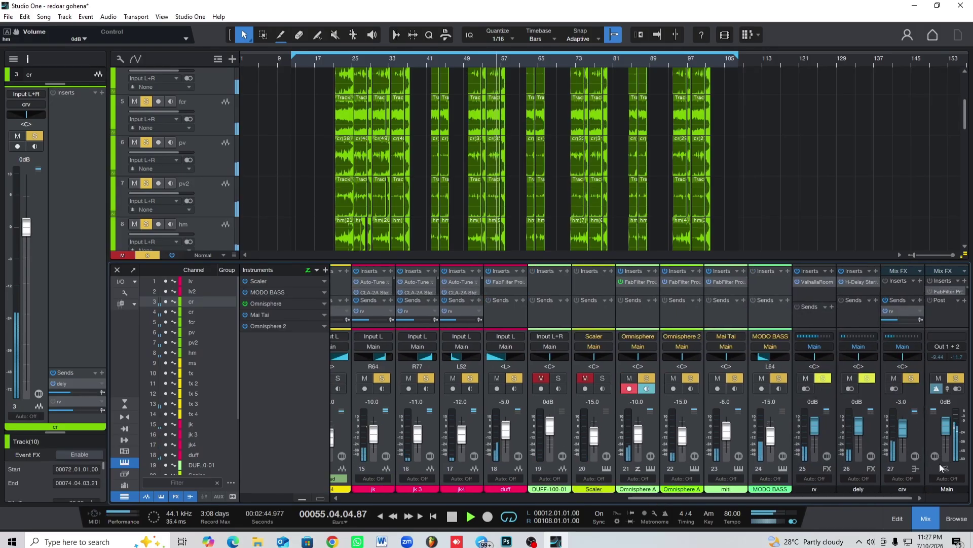
pyautogui.click(932, 517)
pyautogui.press('space')
# - Solo only the bass on Track 19 and listen to it from about bar 21
pyautogui.scroll(-10, 479, 197)
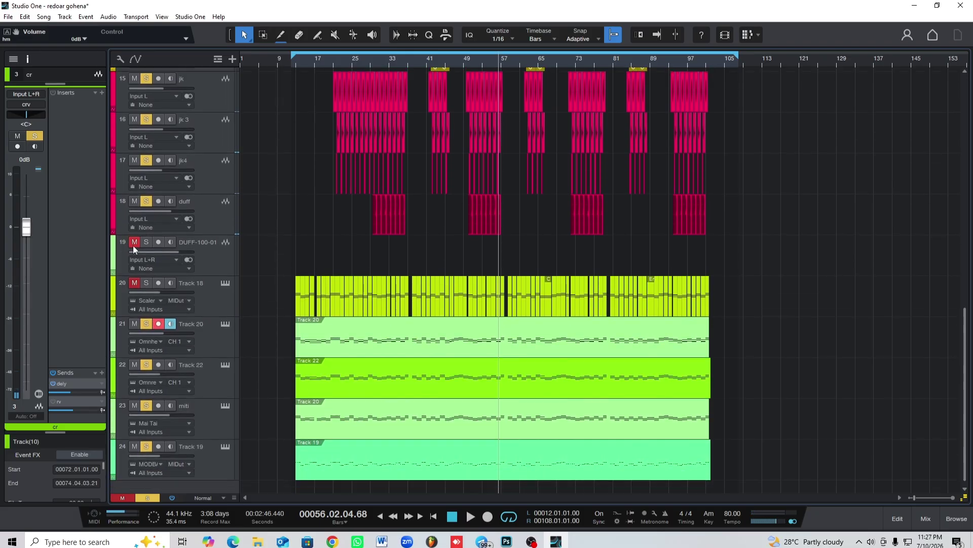
pyautogui.scroll(1, 147, 223)
pyautogui.scroll(2, 147, 223)
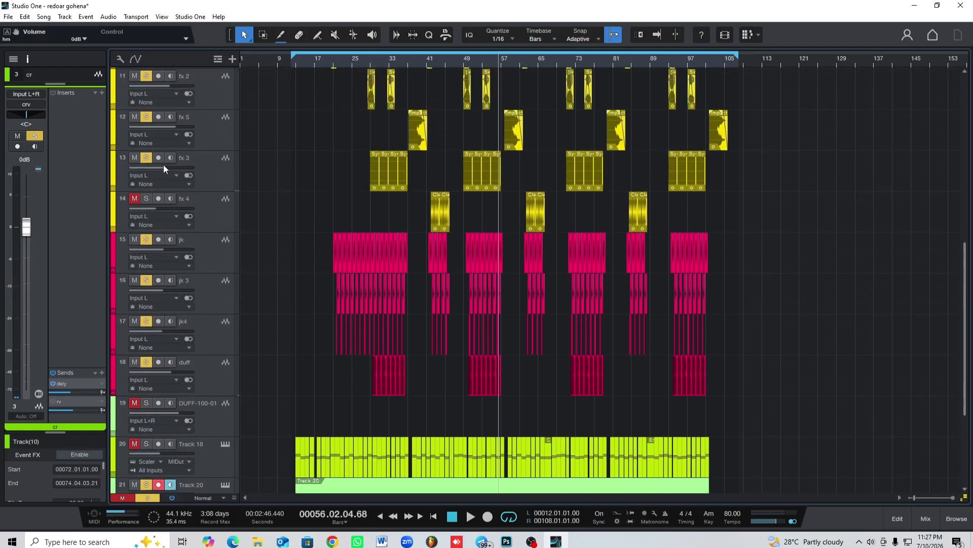
pyautogui.scroll(-3, 299, 174)
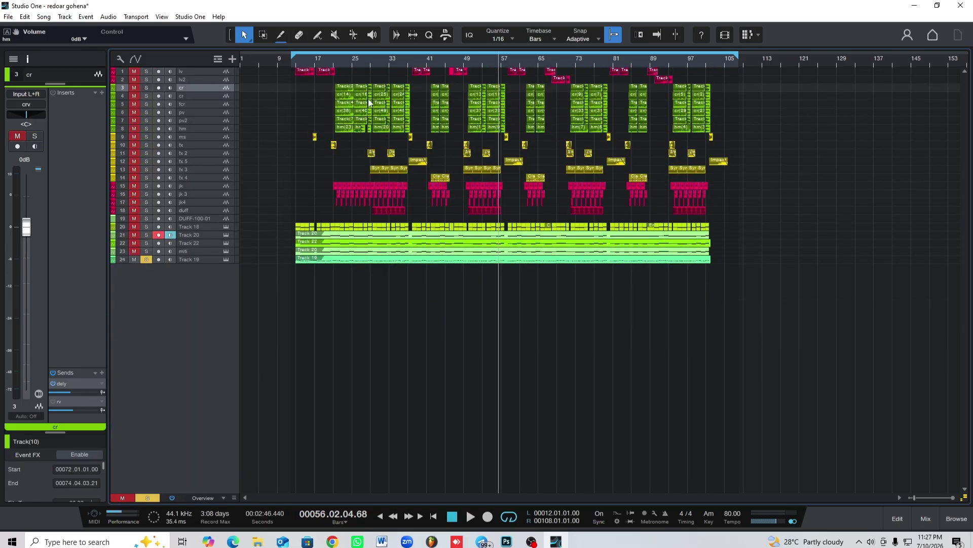
pyautogui.click(333, 57)
pyautogui.press('space')
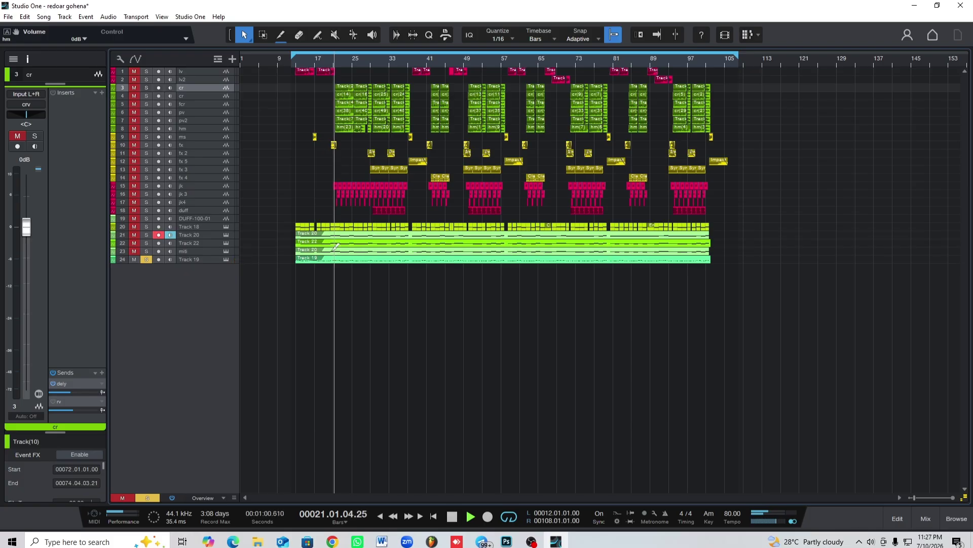
pyautogui.scroll(4, 333, 250)
pyautogui.scroll(-10, 364, 233)
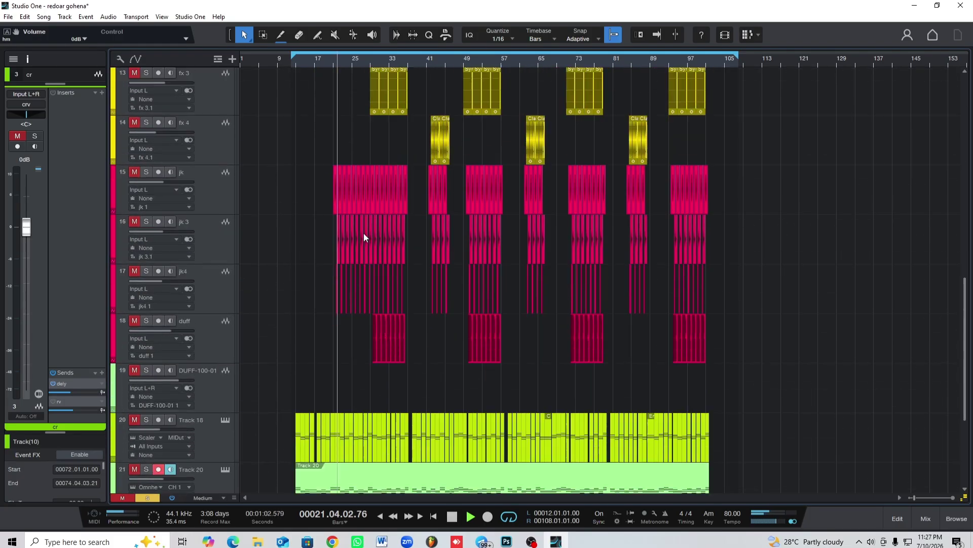
pyautogui.scroll(-4, 363, 233)
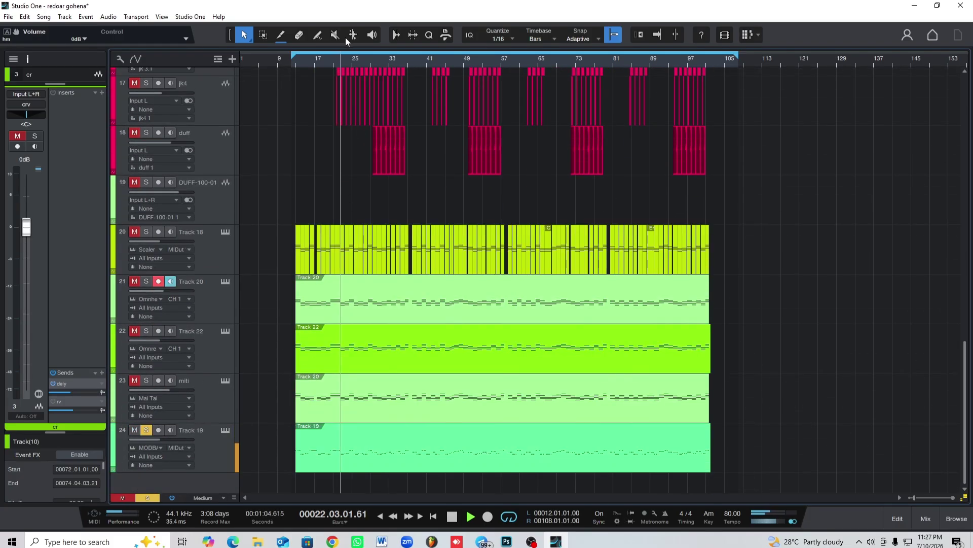
pyautogui.scroll(5, 336, 59)
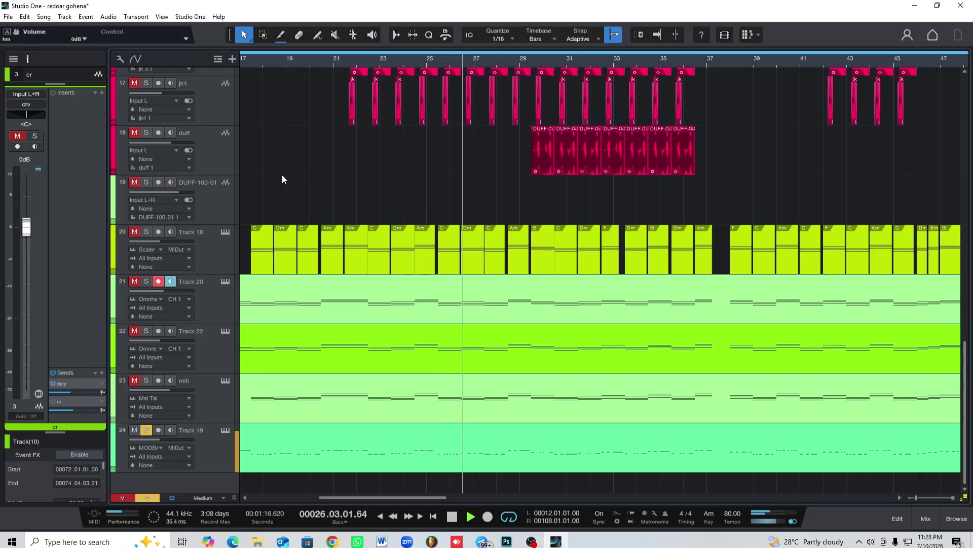
pyautogui.scroll(-4, 277, 151)
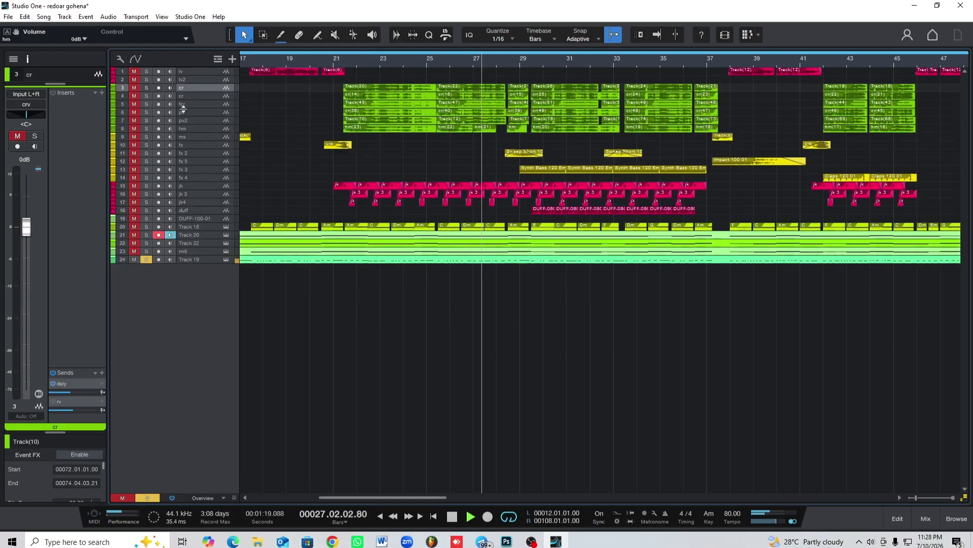
# - Solo every track except jk4 during playback, and save the song
pyautogui.moveTo(146, 71); pyautogui.dragTo(148, 198)
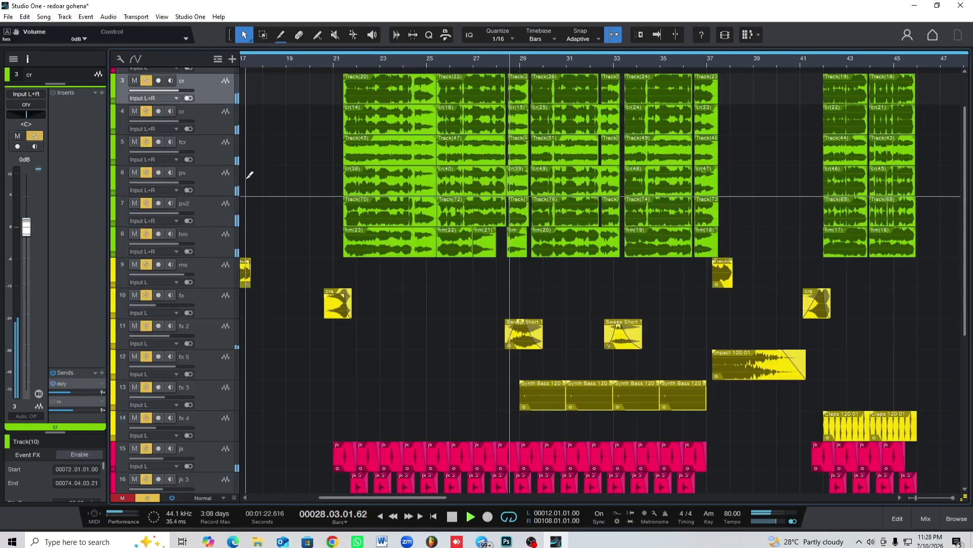
pyautogui.scroll(4, 249, 182)
pyautogui.scroll(-5, 264, 183)
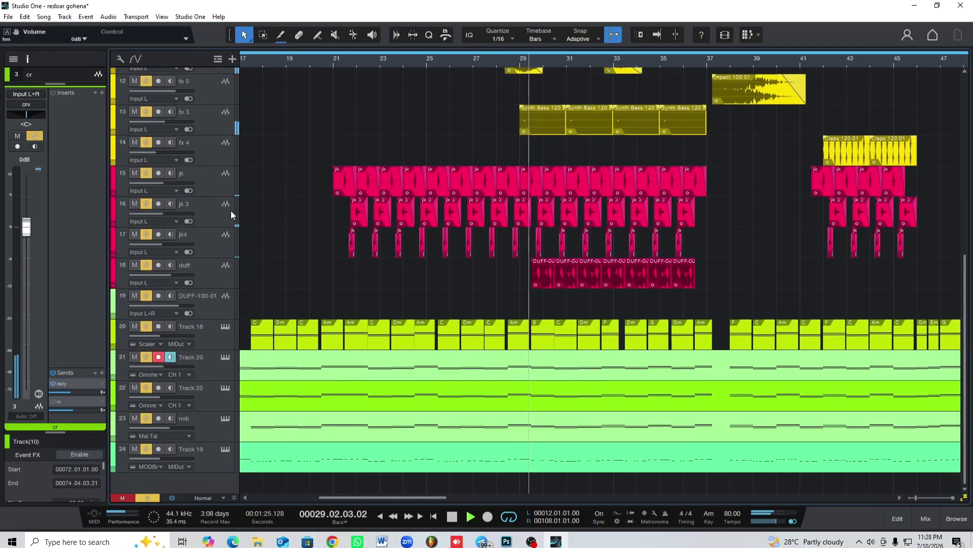
pyautogui.click(146, 234)
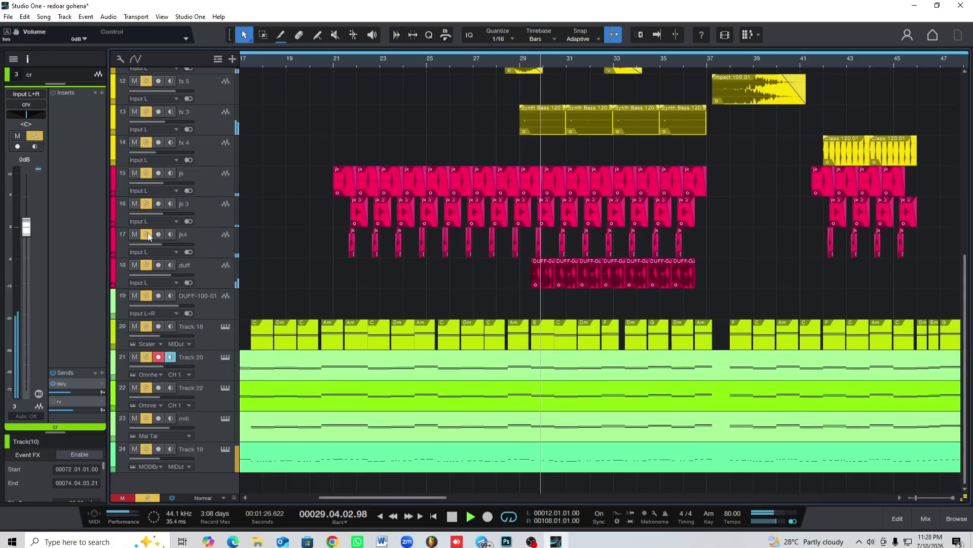
pyautogui.moveTo(372, 64); pyautogui.dragTo(322, 53)
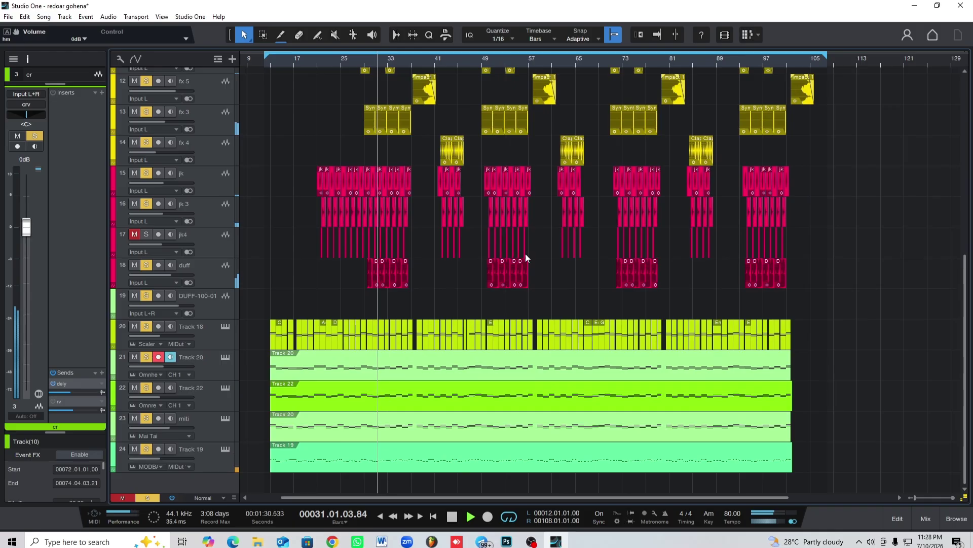
pyautogui.hotkey('ctrl', 's')
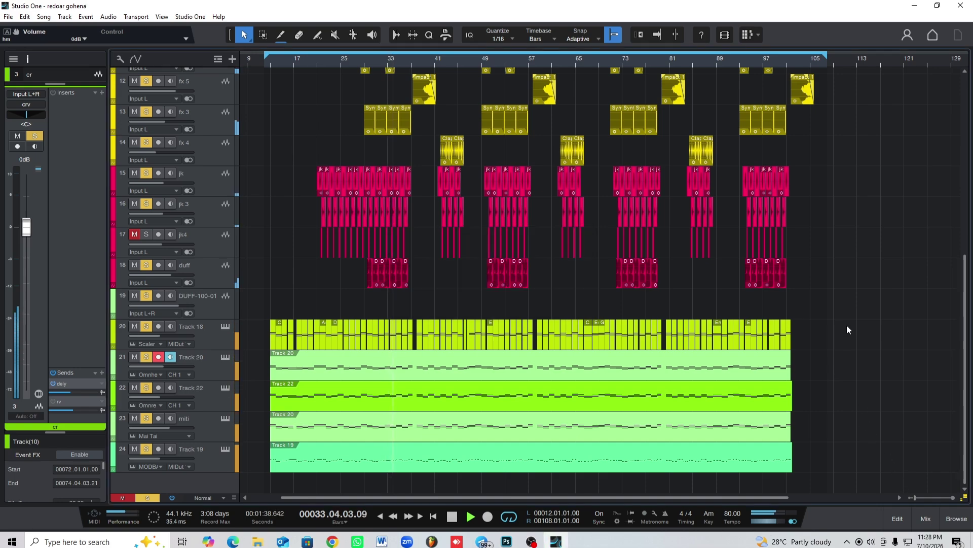
# - Check the mixer's instrument, effects and Main channels again, and close the mixer
pyautogui.click(920, 510)
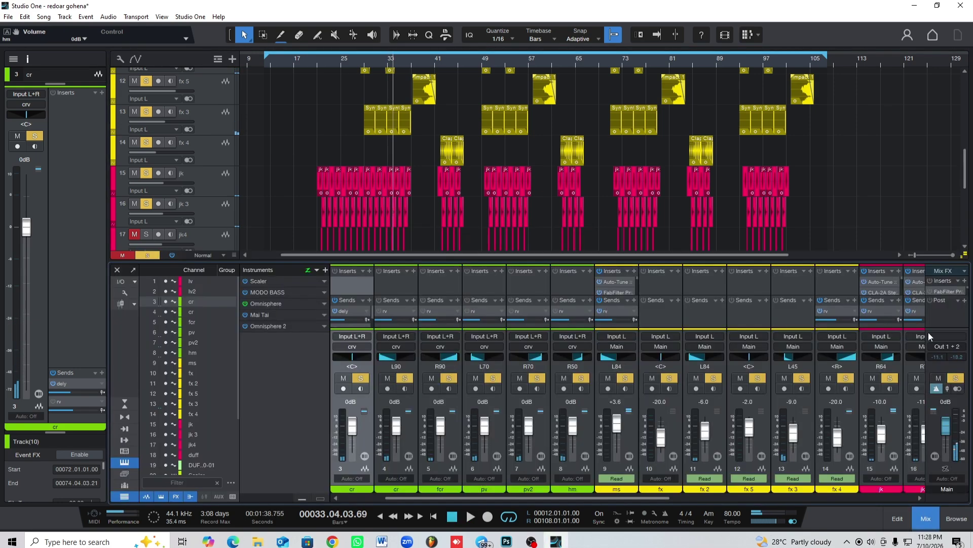
pyautogui.moveTo(637, 499); pyautogui.dragTo(882, 500)
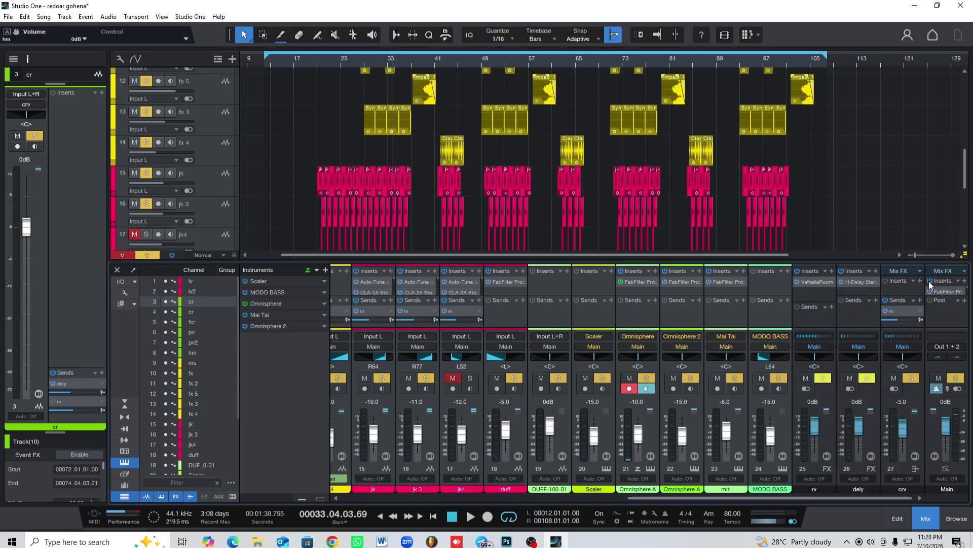
pyautogui.click(925, 520)
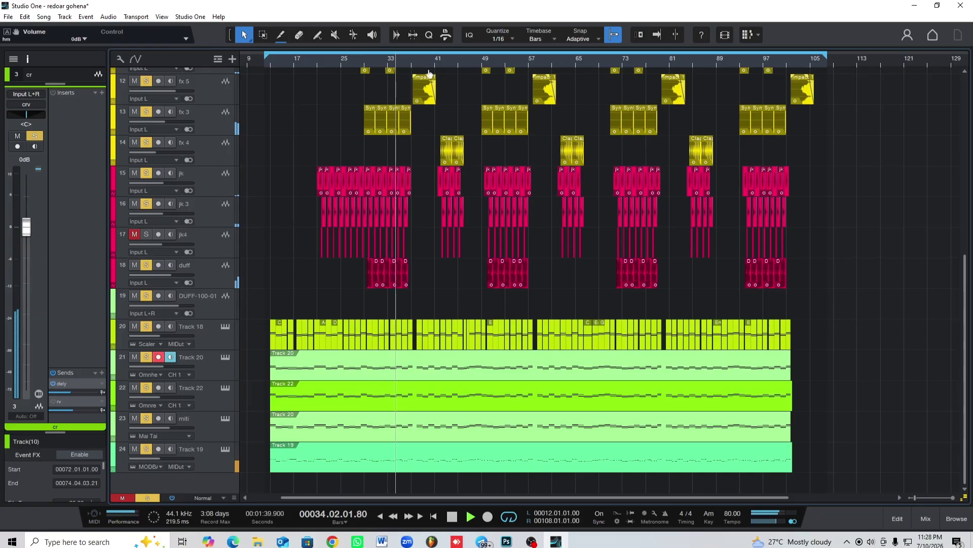
# - Enlarge the timeline around bars 31 to 69 and show all tracks in the Tiny size during playback
pyautogui.scroll(4, 426, 73)
pyautogui.scroll(1, 419, 90)
pyautogui.scroll(-3, 416, 90)
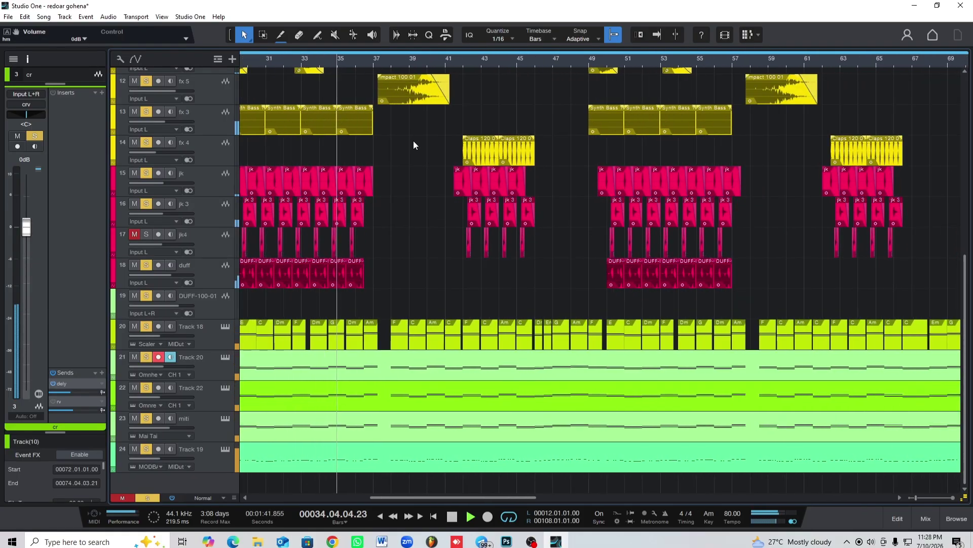
pyautogui.scroll(-1, 415, 140)
pyautogui.scroll(-1, 413, 134)
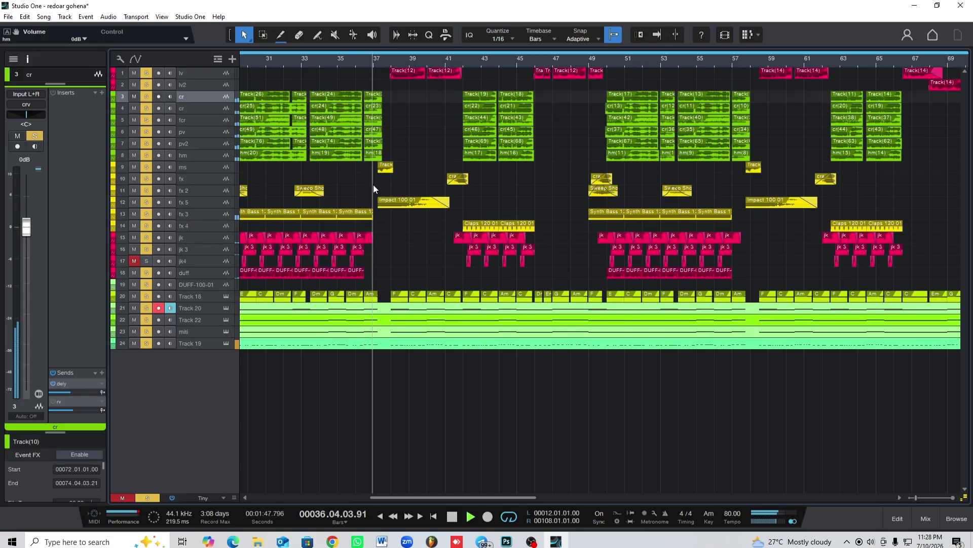
# - Try the Minimum Dropout Protection setting in the Performance Monitor, and return it to Maximum
pyautogui.click(130, 521)
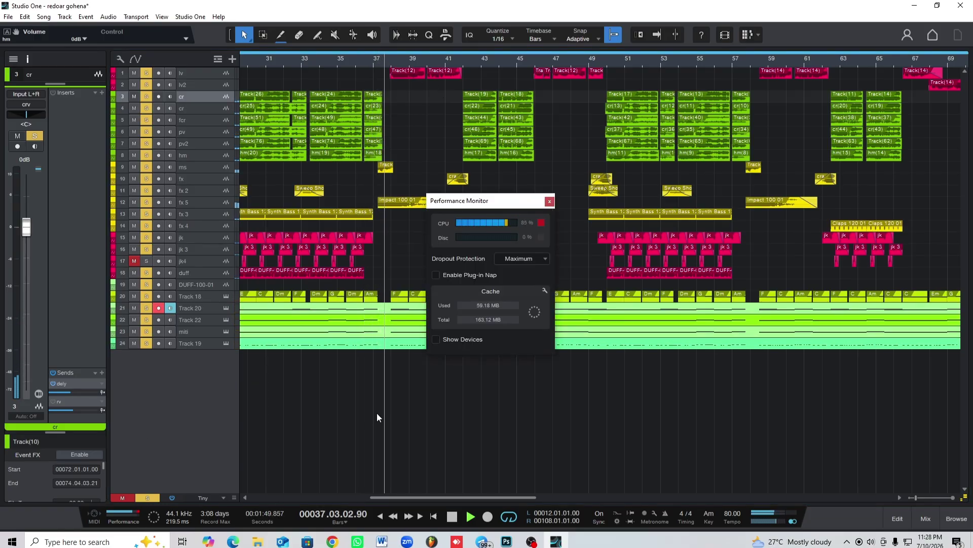
pyautogui.click(519, 260)
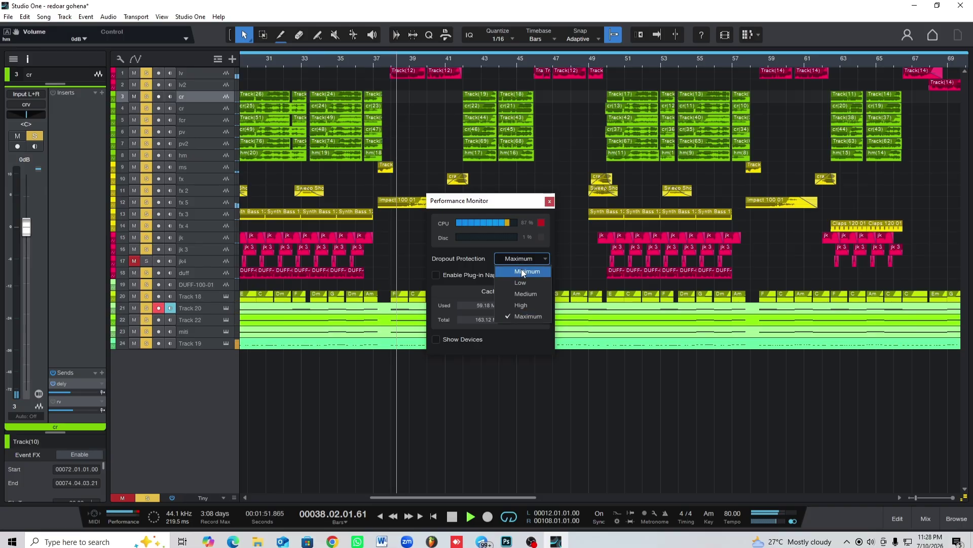
pyautogui.click(522, 269)
pyautogui.click(521, 263)
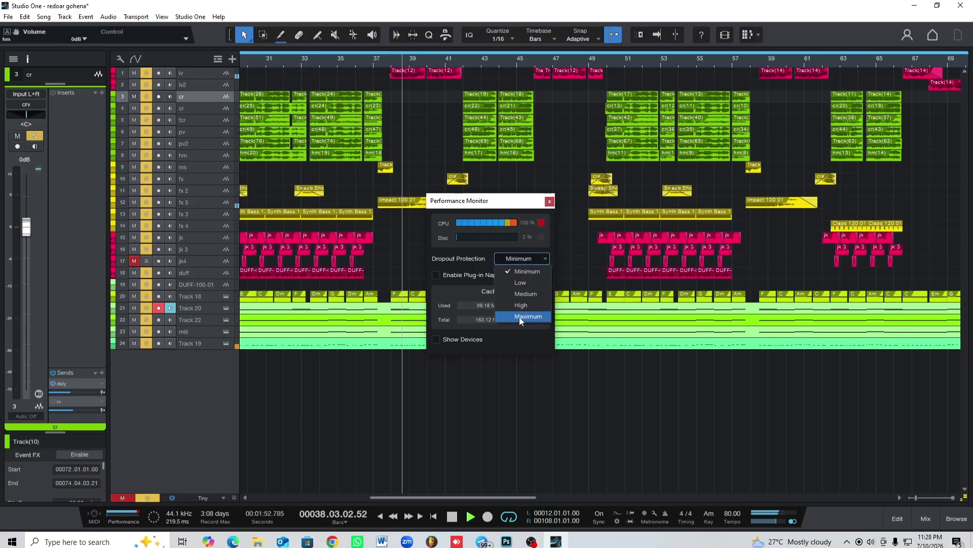
pyautogui.click(519, 317)
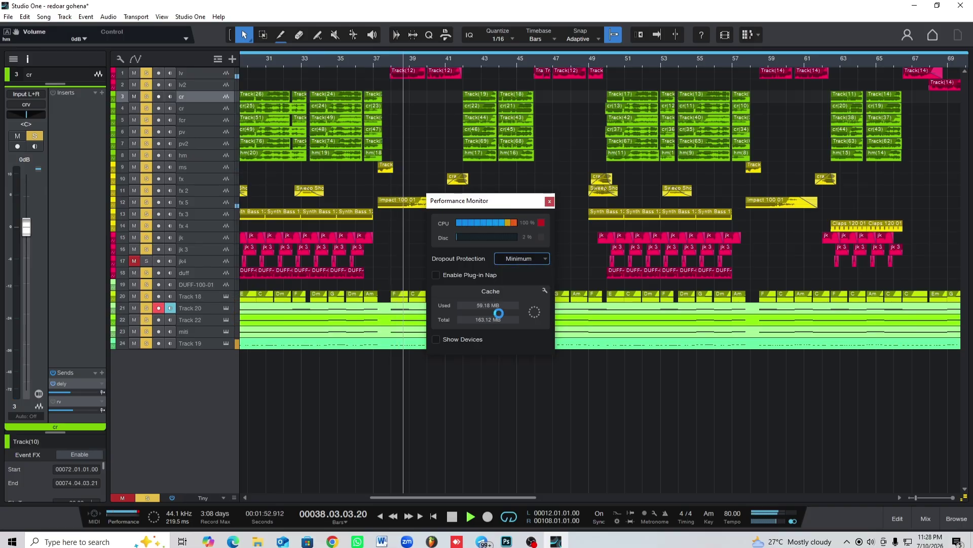
pyautogui.click(550, 201)
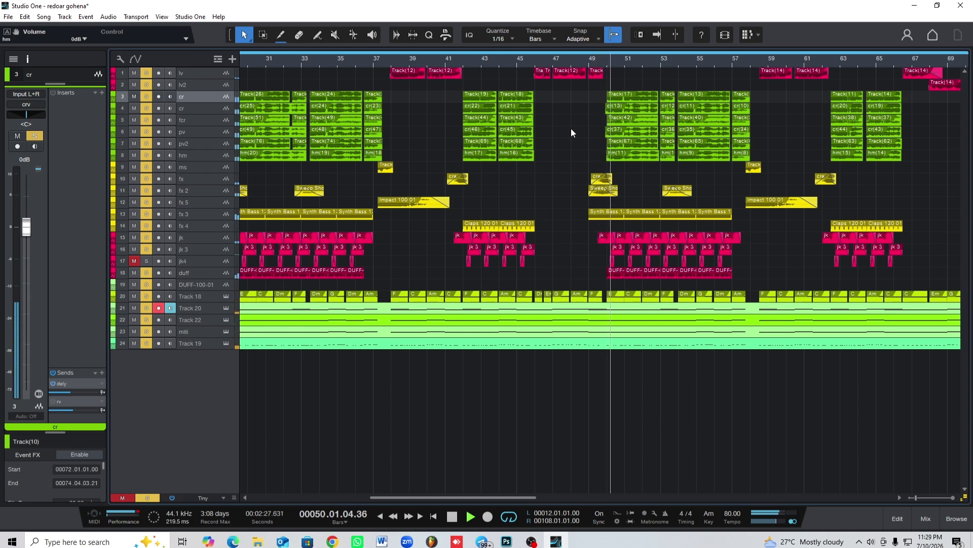
pyautogui.moveTo(500, 64); pyautogui.dragTo(463, 57)
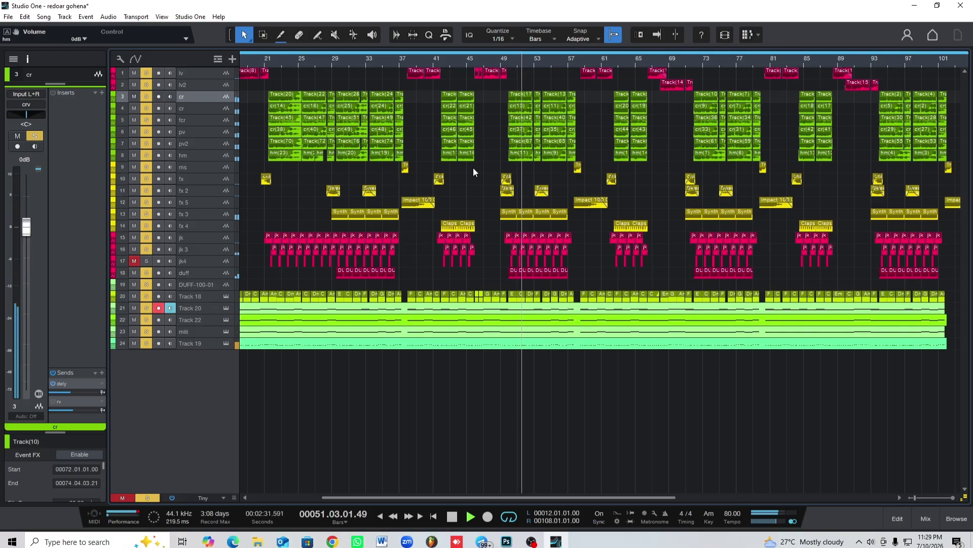